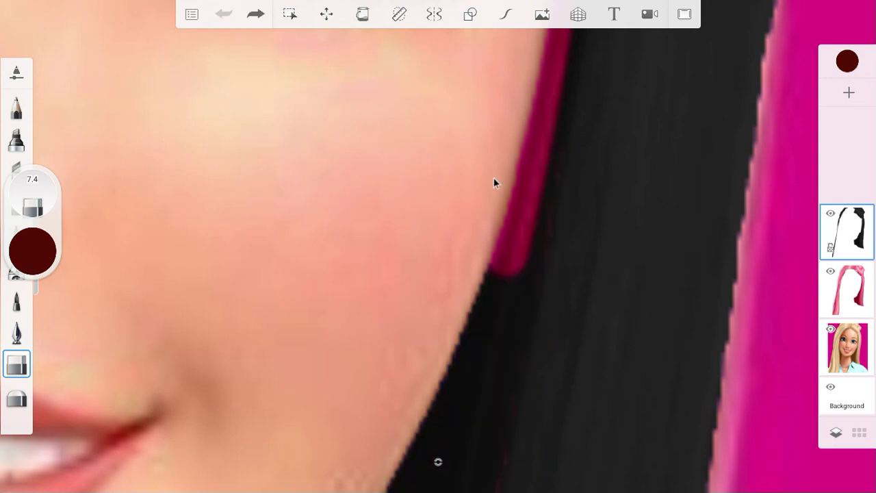
Lay a curve ruler along the cheek's outer edge, try an eraser stroke along it and undo that stroke
left_click(399, 14)
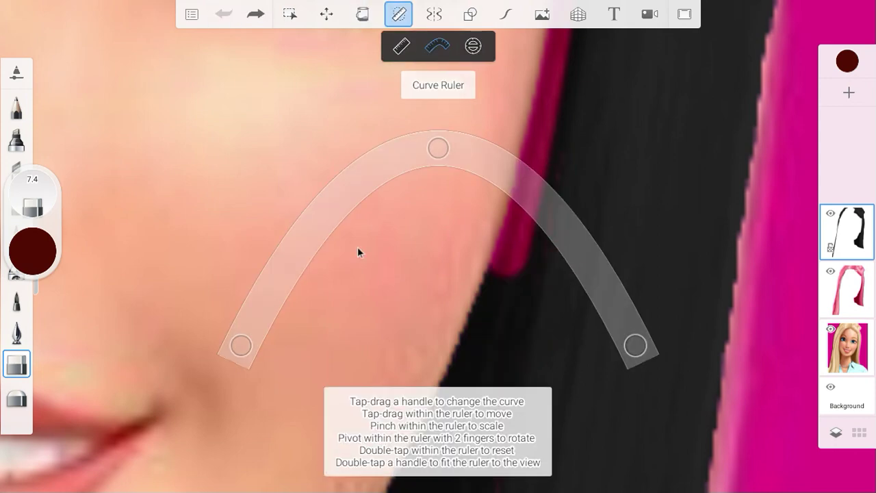
left_click_drag(238, 353, 560, 41)
left_click_drag(438, 149, 542, 172)
left_click_drag(636, 346, 492, 409)
left_click_drag(540, 171, 524, 178)
left_click_drag(492, 409, 479, 410)
mouse_move(573, 57)
left_mouse_down()
mouse_move(495, 368)
mouse_move(465, 377)
mouse_move(551, 6)
mouse_move(469, 230)
left_mouse_up()
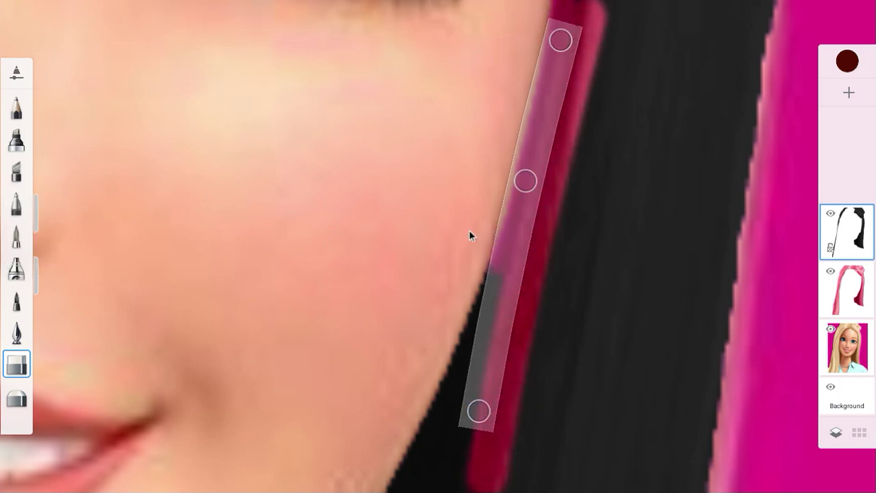
left_click(225, 12)
Refit the curve ruler to the cheek, erase a black hair strip along it and clear the leftover black beside the face
left_click_drag(560, 41, 550, 29)
mouse_move(553, 71)
left_mouse_down()
mouse_move(531, 117)
mouse_move(565, 43)
mouse_move(559, 29)
left_mouse_up()
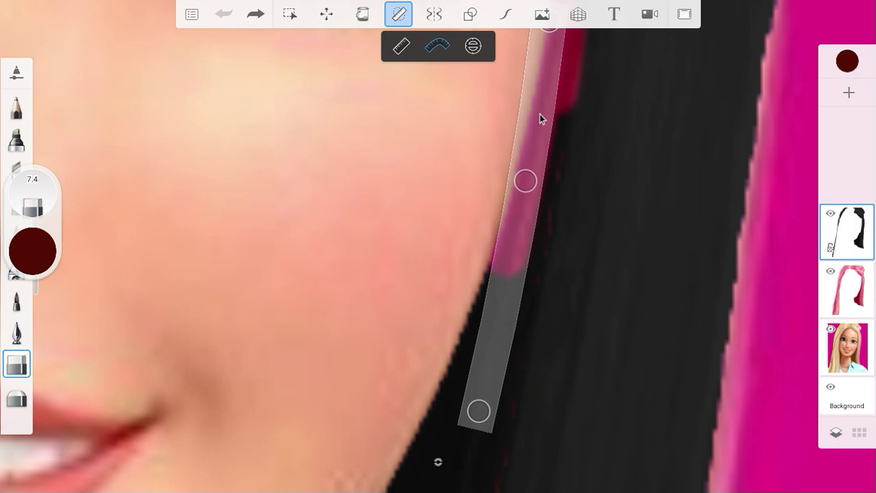
mouse_move(514, 201)
left_mouse_down()
mouse_move(442, 445)
mouse_move(445, 467)
left_mouse_up()
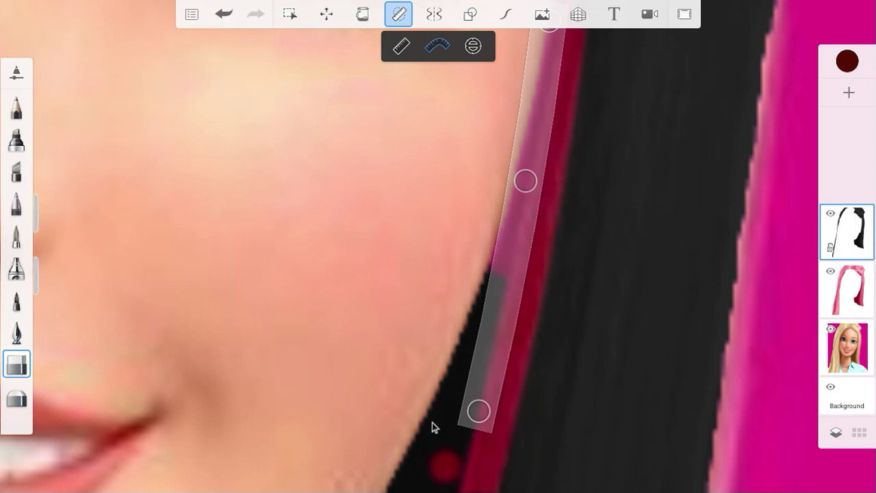
left_click_drag(490, 318, 414, 349)
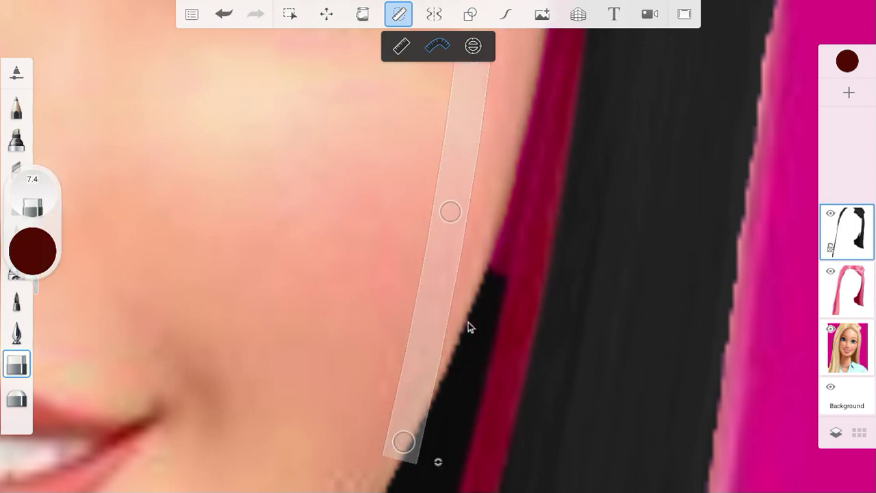
left_click_drag(466, 342, 450, 290)
Reposition and reshape the curve ruler from the jaw down towards the shoulder, and erase a strip of black hair along it
scroll(450, 290, "down", 3)
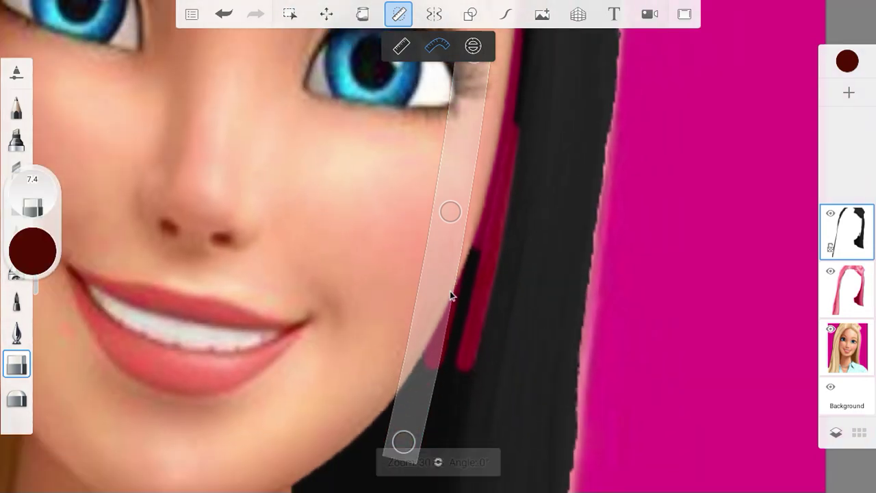
scroll(409, 261, "down", 1)
scroll(408, 261, "down", 2)
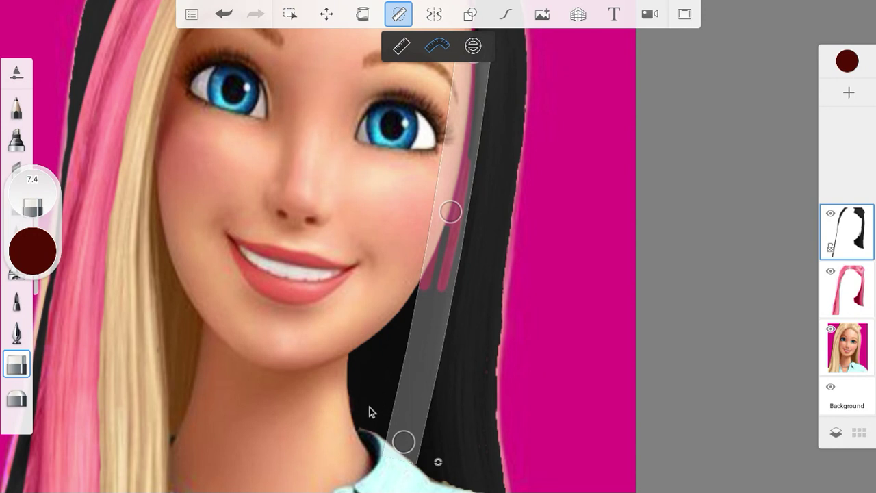
scroll(370, 411, "up", 2)
scroll(370, 411, "up", 1)
left_click_drag(404, 441, 456, 485)
left_click_drag(450, 211, 474, 299)
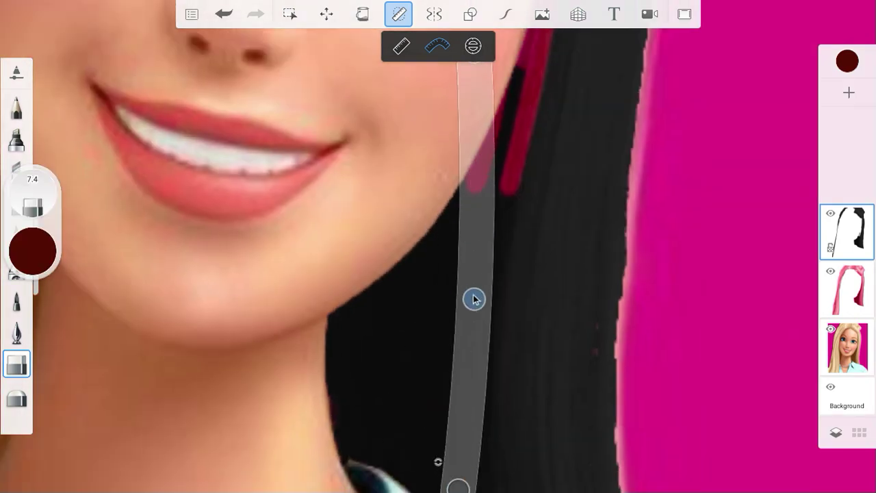
mouse_move(469, 87)
left_mouse_down()
mouse_move(469, 97)
mouse_move(496, 111)
left_mouse_up()
mouse_move(505, 203)
left_mouse_down()
mouse_move(481, 330)
mouse_move(477, 479)
left_mouse_up()
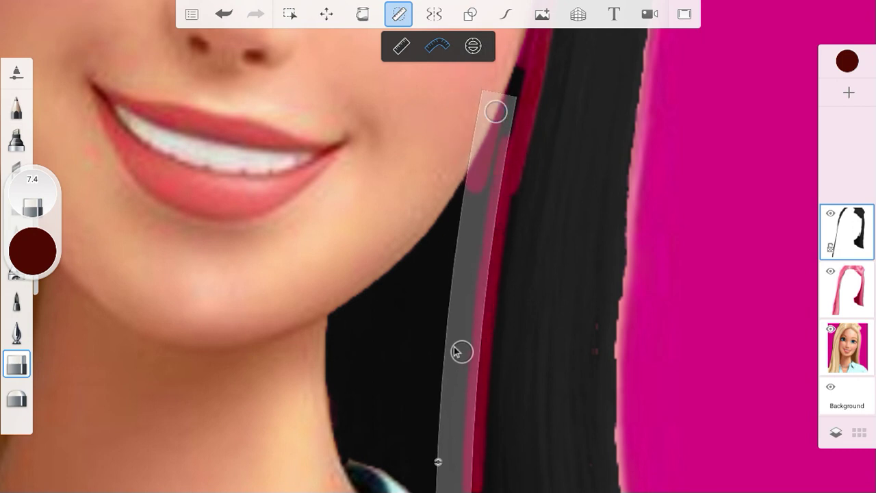
Turn off the ruler, erase the black between the jaw, neck and erased strip freehand, and undo the last stroke
left_click(397, 13)
left_click_drag(533, 77, 491, 141)
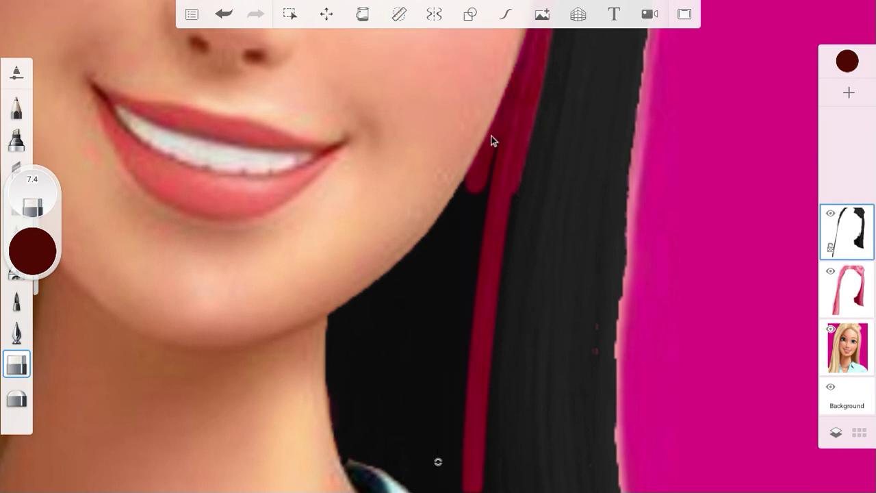
mouse_move(485, 191)
left_mouse_down()
mouse_move(451, 249)
mouse_move(444, 213)
mouse_move(411, 264)
left_mouse_up()
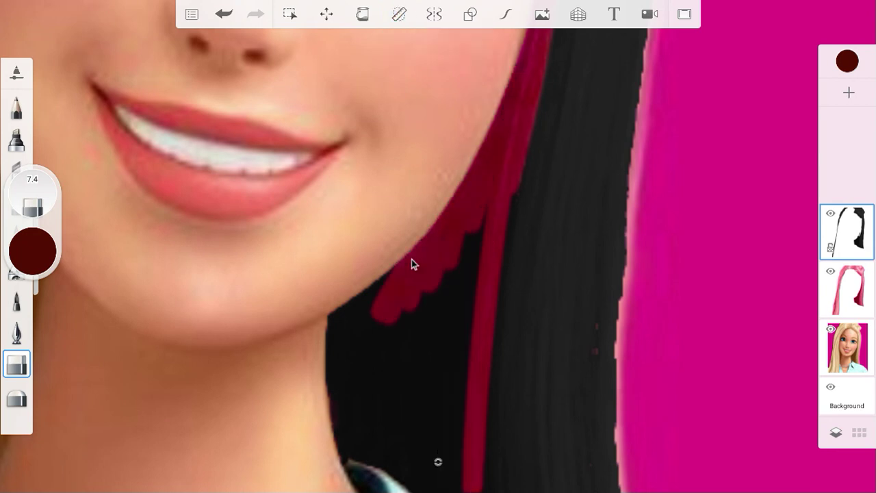
mouse_move(340, 318)
left_mouse_down()
mouse_move(331, 363)
mouse_move(351, 463)
mouse_move(328, 353)
mouse_move(374, 453)
mouse_move(365, 449)
mouse_move(346, 345)
mouse_move(357, 353)
mouse_move(369, 309)
mouse_move(384, 426)
mouse_move(372, 353)
mouse_move(414, 467)
mouse_move(381, 427)
mouse_move(382, 464)
mouse_move(410, 459)
mouse_move(438, 484)
mouse_move(447, 472)
mouse_move(462, 485)
mouse_move(457, 391)
mouse_move(454, 426)
mouse_move(475, 265)
mouse_move(452, 309)
mouse_move(474, 232)
mouse_move(437, 338)
mouse_move(406, 372)
left_mouse_up()
left_click_drag(512, 179, 520, 156)
left_click(223, 13)
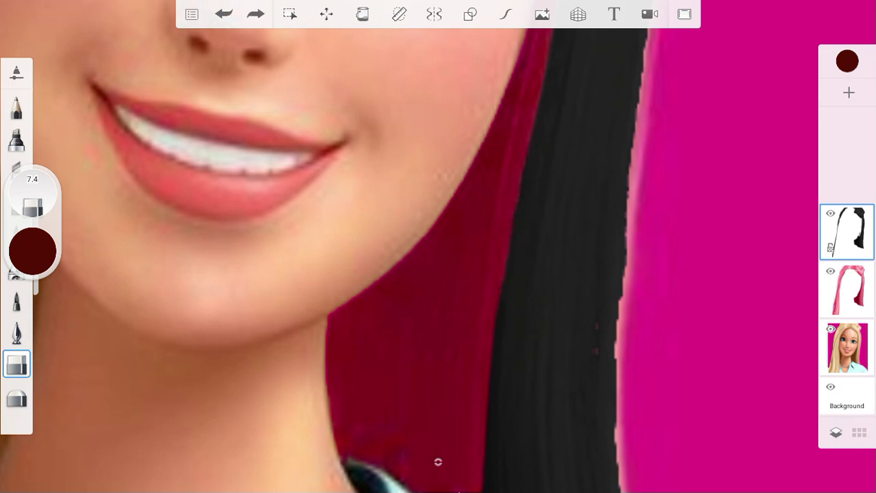
Erase the remaining black hair just above the shirt collar beside the neck
scroll(401, 292, "down", 5)
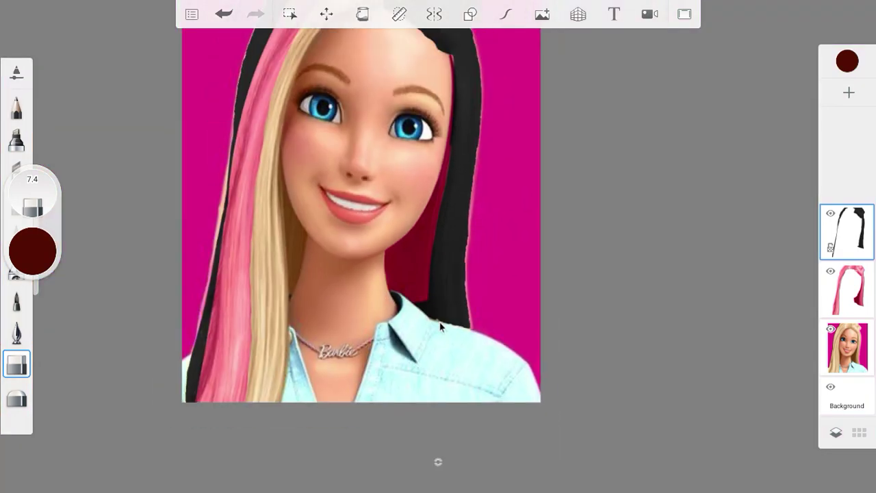
scroll(440, 324, "up", 6)
mouse_move(268, 233)
left_mouse_down()
mouse_move(284, 262)
mouse_move(345, 326)
mouse_move(325, 288)
mouse_move(326, 270)
mouse_move(369, 338)
mouse_move(332, 245)
mouse_move(368, 308)
mouse_move(363, 265)
left_mouse_up()
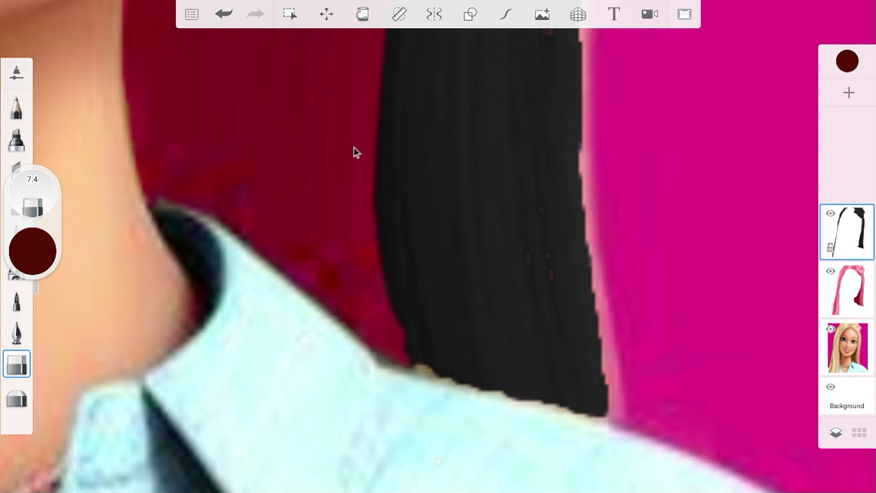
Erase a narrow strip of black hair from the temple down past the eye and undo the excess stroke
scroll(363, 344, "down", 8)
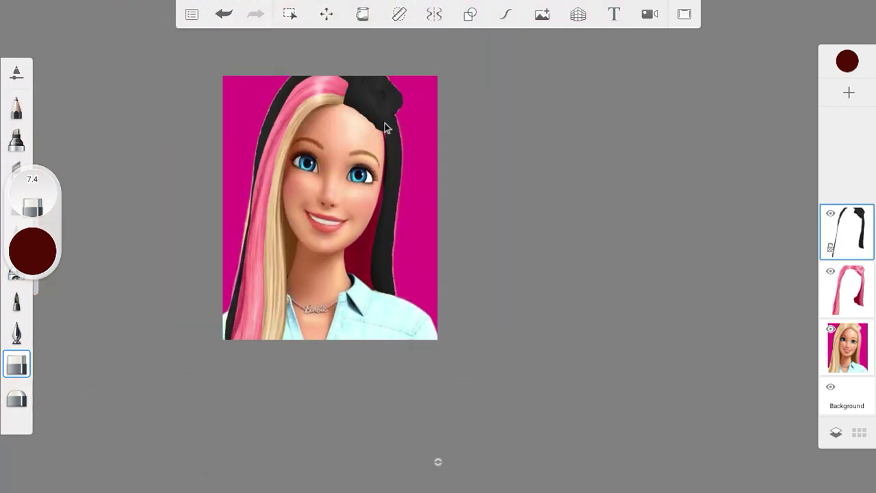
scroll(388, 134, "up", 8)
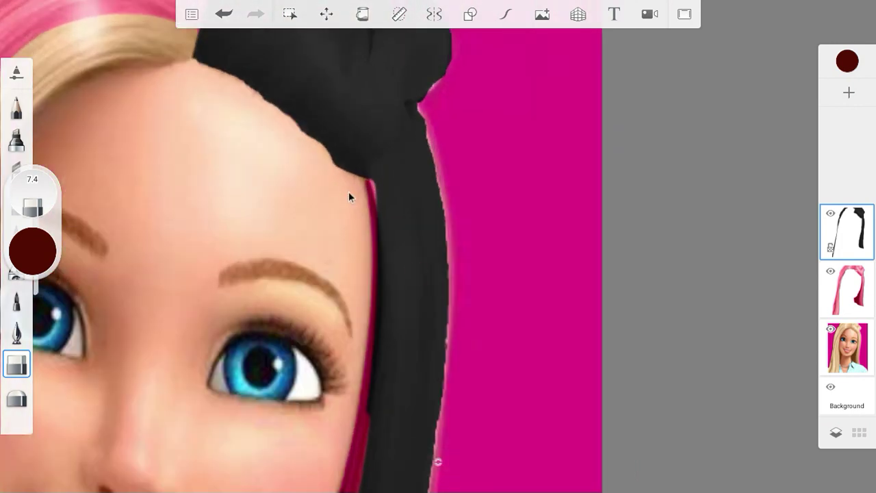
mouse_move(374, 253)
left_mouse_down()
mouse_move(369, 399)
mouse_move(354, 457)
left_mouse_up()
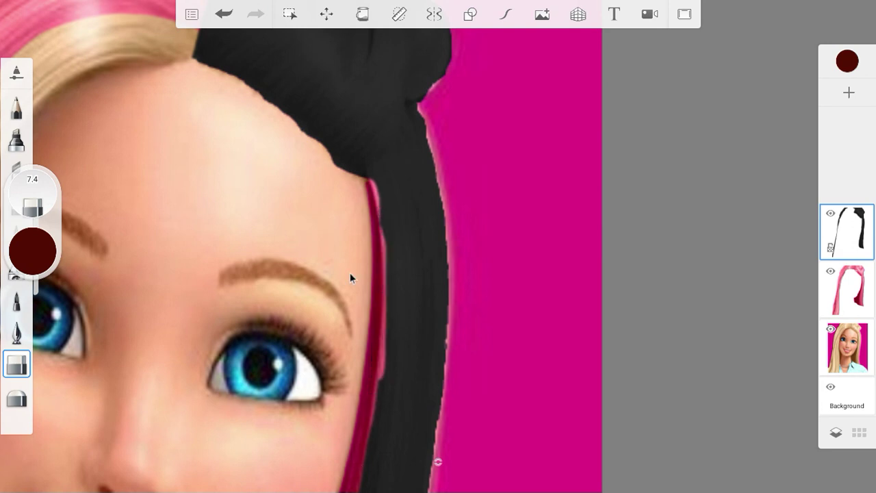
left_click(223, 16)
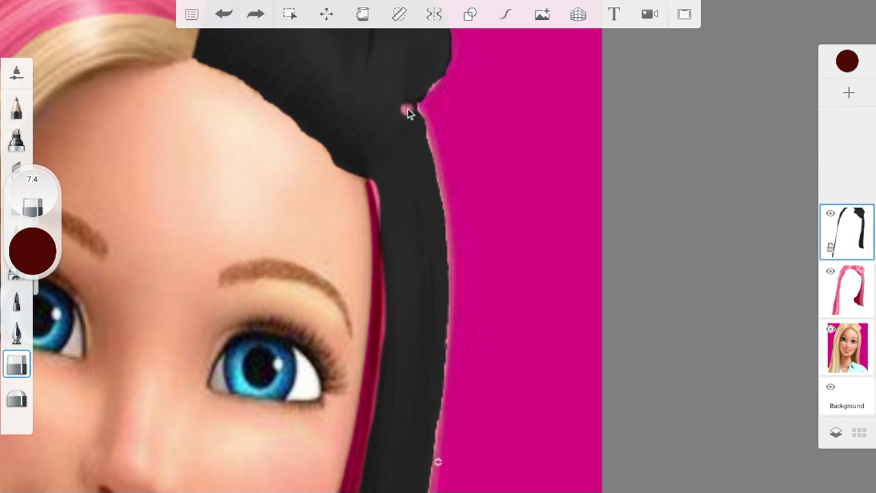
Erase the black over the outer hair lock from below the top tuft to eye level, continuing down its inner edge
mouse_move(406, 147)
left_mouse_down()
mouse_move(378, 195)
mouse_move(421, 118)
mouse_move(421, 132)
mouse_move(415, 107)
mouse_move(420, 187)
mouse_move(442, 244)
mouse_move(419, 161)
mouse_move(410, 213)
mouse_move(390, 184)
mouse_move(402, 165)
mouse_move(381, 190)
left_mouse_up()
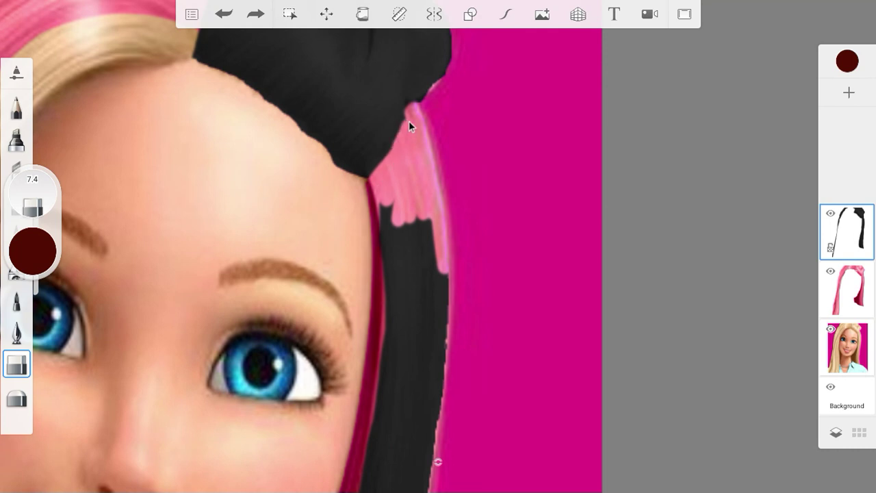
left_click_drag(400, 218, 393, 189)
mouse_move(388, 260)
left_mouse_down()
mouse_move(417, 227)
mouse_move(426, 231)
mouse_move(434, 208)
mouse_move(441, 271)
left_mouse_up()
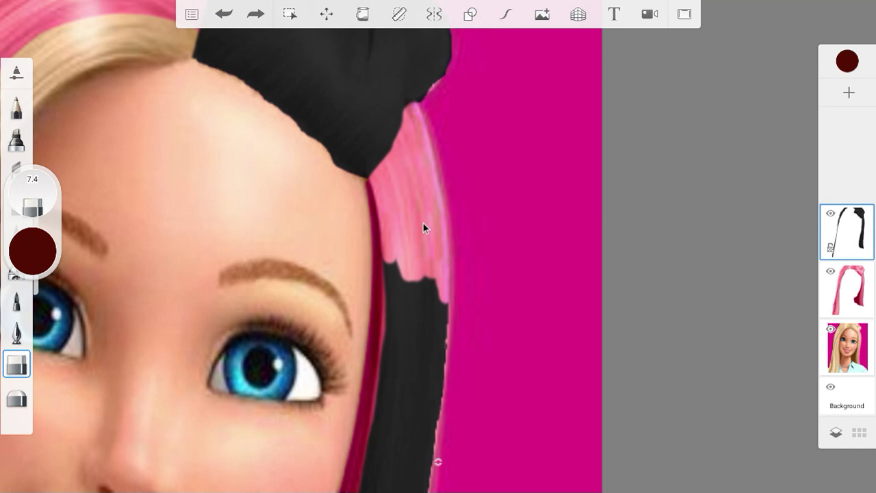
left_click_drag(424, 225, 435, 263)
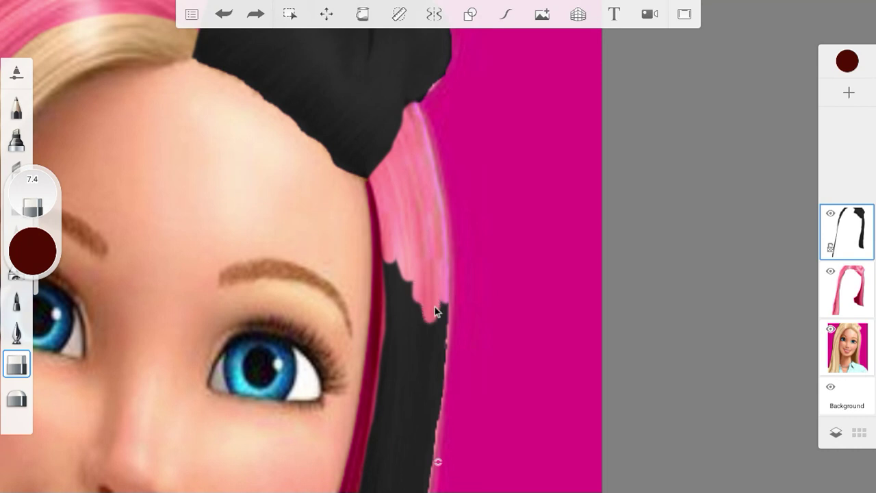
mouse_move(389, 251)
left_mouse_down()
mouse_move(381, 361)
mouse_move(391, 342)
mouse_move(377, 405)
mouse_move(342, 446)
left_mouse_up()
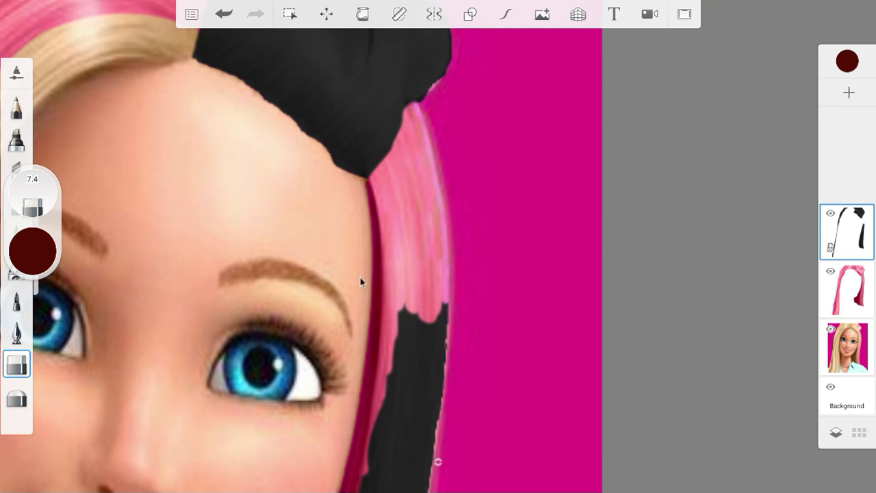
Lay the curve ruler along the outer edge of the remaining black lock, try an eraser stroke along it and undo it
scroll(359, 277, "down", 5)
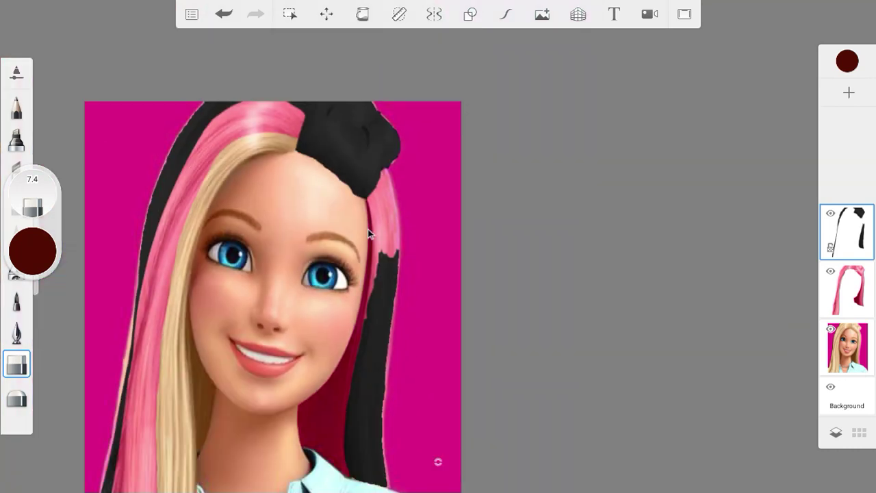
scroll(367, 231, "down", 2)
scroll(368, 315, "up", 6)
scroll(369, 315, "up", 1)
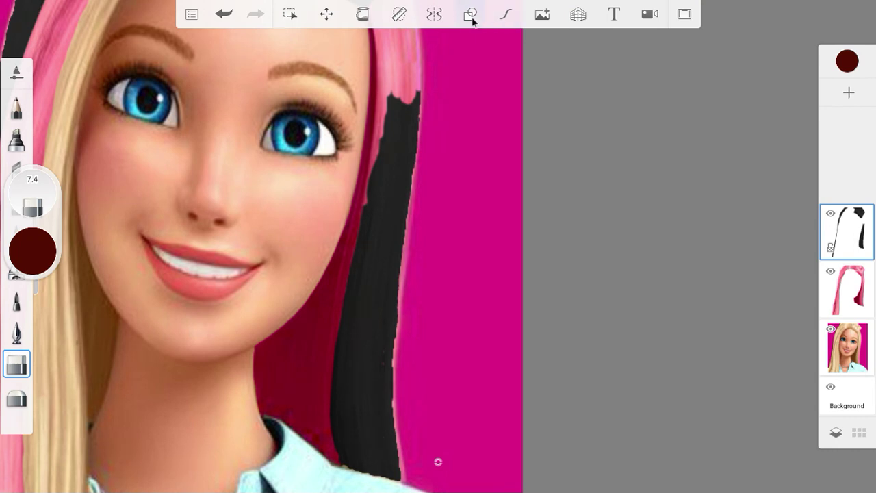
left_click(402, 16)
mouse_move(492, 224)
left_mouse_down()
mouse_move(375, 210)
mouse_move(412, 207)
left_mouse_up()
mouse_move(401, 121)
left_mouse_down()
mouse_move(403, 87)
mouse_move(369, 258)
mouse_move(363, 352)
mouse_move(388, 486)
left_mouse_up()
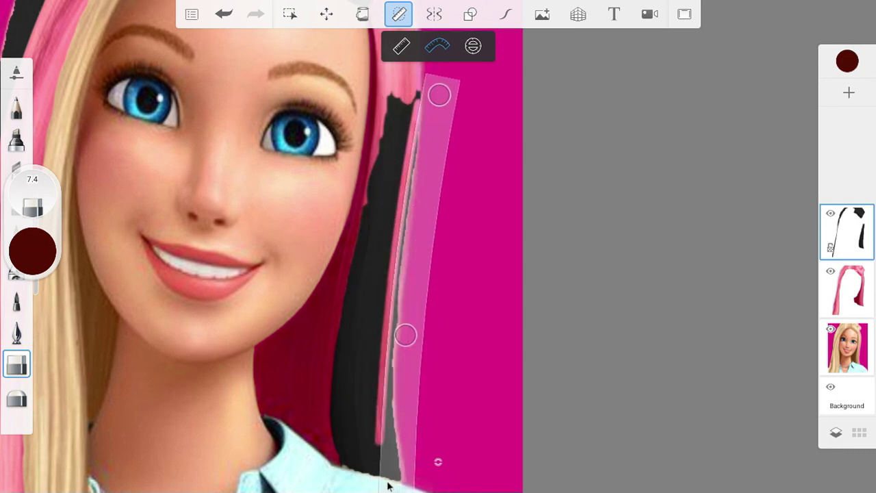
left_click(229, 24)
Bend the curve ruler to follow the lock's inner side, erase the black along it down to the shoulder, and turn it off
left_click_drag(448, 93, 418, 91)
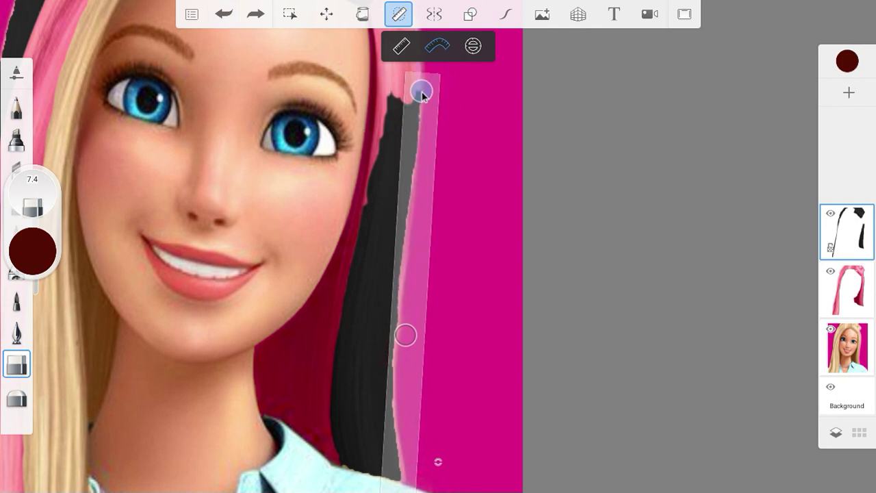
left_click_drag(405, 335, 368, 392)
mouse_move(401, 102)
left_mouse_down()
mouse_move(361, 207)
mouse_move(354, 489)
mouse_move(384, 135)
mouse_move(328, 427)
mouse_move(331, 297)
mouse_move(334, 385)
left_mouse_up()
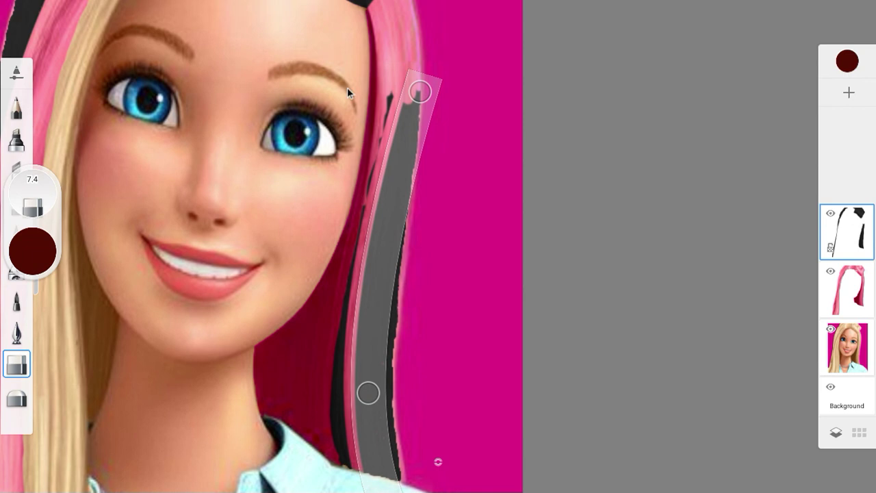
left_click(389, 16)
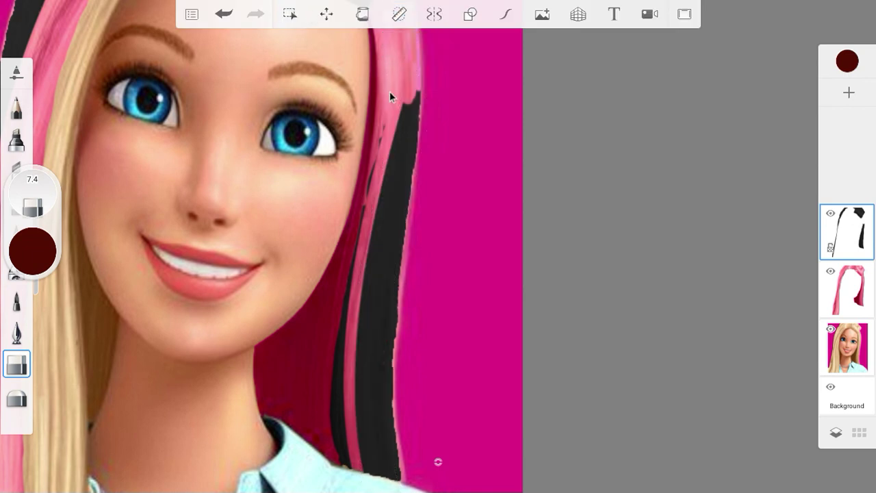
Erase the rest of the black over the outer hair lock freehand, leaving a thin dark strand along its inner edge
mouse_move(377, 144)
left_mouse_down()
mouse_move(367, 185)
mouse_move(373, 159)
left_mouse_up()
mouse_move(393, 81)
left_mouse_down()
mouse_move(401, 121)
mouse_move(409, 69)
mouse_move(417, 79)
mouse_move(416, 141)
mouse_move(397, 197)
mouse_move(383, 198)
mouse_move(407, 143)
mouse_move(420, 156)
mouse_move(363, 293)
mouse_move(360, 429)
left_mouse_up()
mouse_move(358, 399)
left_mouse_down()
mouse_move(373, 482)
mouse_move(373, 342)
mouse_move(374, 367)
left_mouse_up()
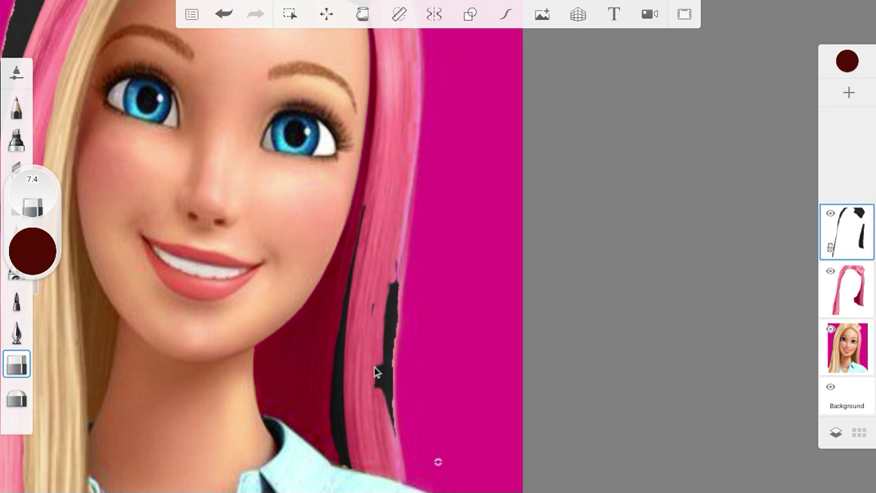
mouse_move(384, 295)
left_mouse_down()
mouse_move(396, 249)
mouse_move(405, 380)
left_mouse_up()
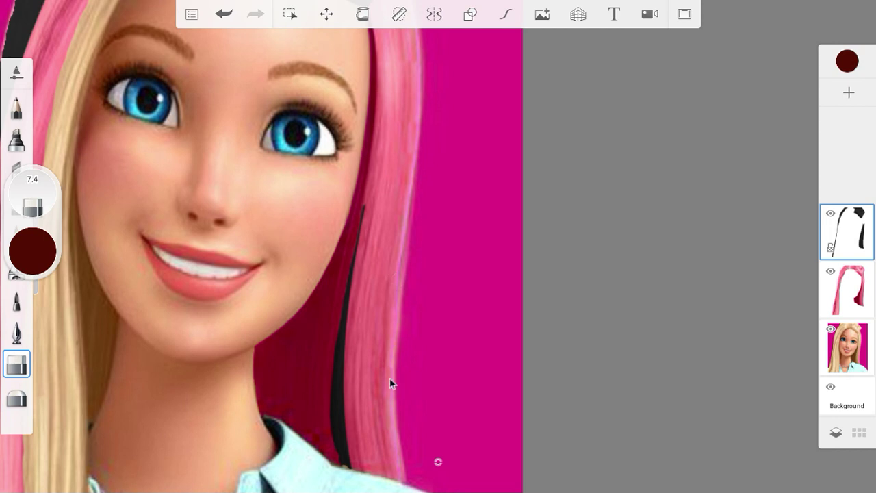
Select the pink hair layer and clean up the lower end of the hair along the shirt's shoulder with the eraser
scroll(479, 317, "down", 5)
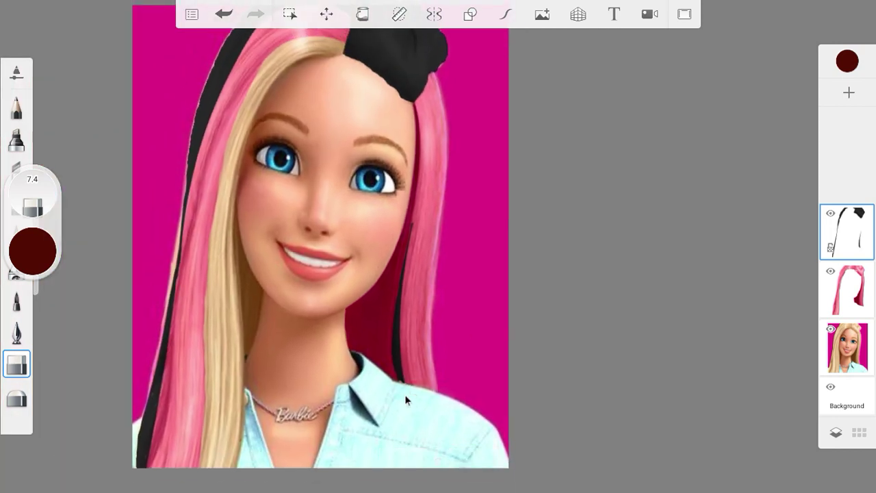
scroll(404, 394, "up", 10)
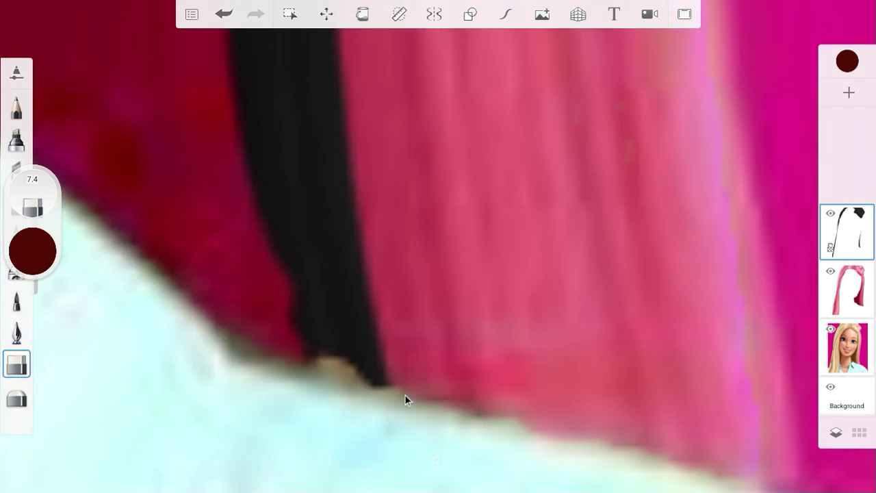
left_click(858, 291)
left_click_drag(346, 365, 401, 403)
scroll(388, 399, "down", 10)
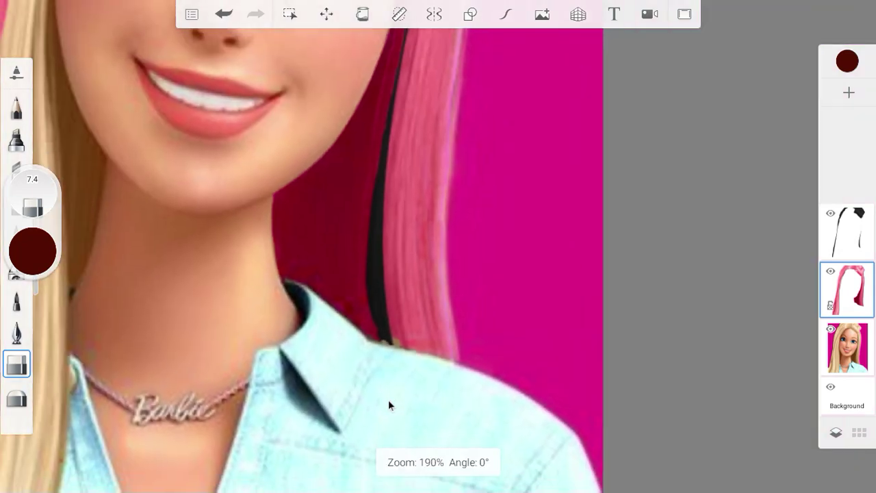
Bend the curve ruler along the outer pink lock, erase the pink outside it into a narrow blonde strand, and turn the ruler off
scroll(453, 131, "up", 5)
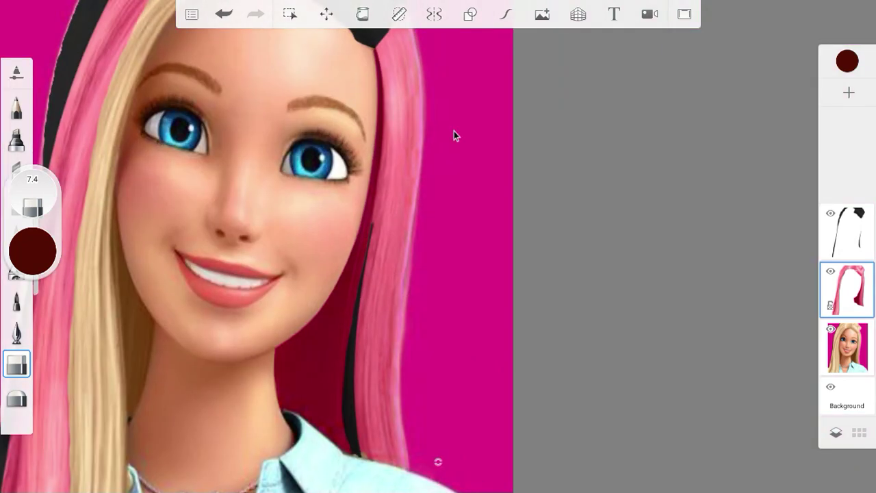
left_click(398, 14)
left_click_drag(421, 98, 375, 54)
left_click_drag(375, 391, 391, 381)
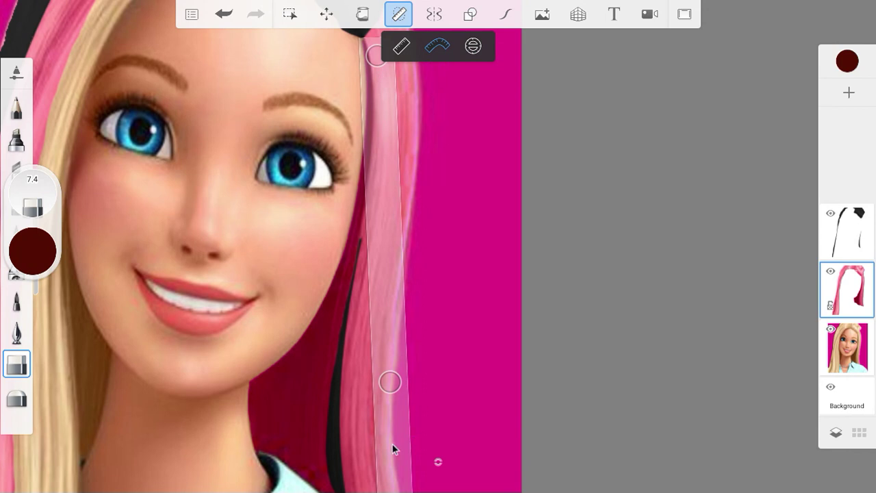
left_click_drag(392, 448, 379, 389)
mouse_move(389, 470)
left_mouse_down()
mouse_move(361, 472)
mouse_move(395, 467)
mouse_move(385, 412)
mouse_move(380, 467)
left_mouse_up()
left_click_drag(372, 60, 401, 168)
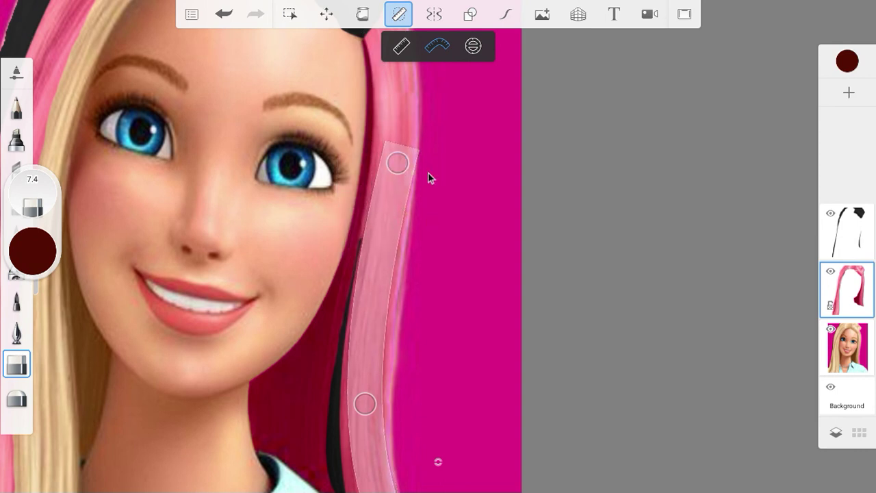
mouse_move(426, 202)
left_mouse_down()
mouse_move(414, 326)
mouse_move(445, 490)
left_mouse_up()
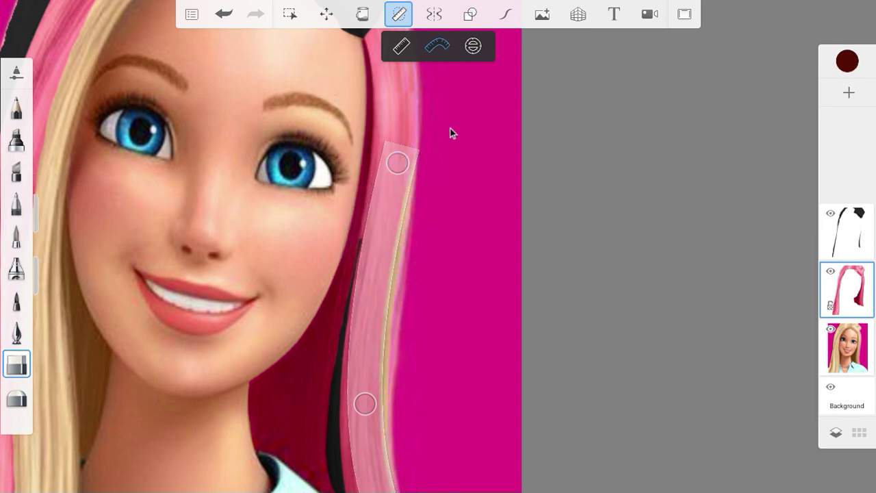
left_click(398, 19)
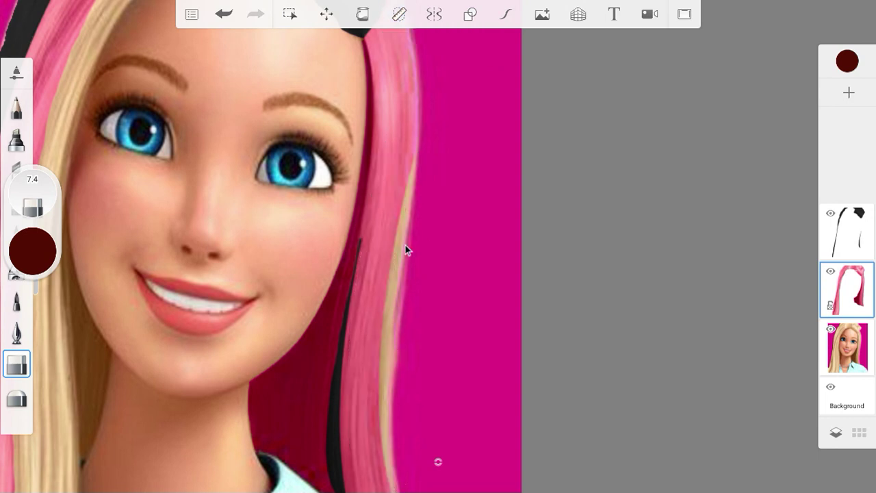
Lay the curve ruler along the upper part of the outer pink lock below the bun, try an eraser stroke along it and undo it
scroll(407, 250, "down", 4)
scroll(423, 405, "up", 4)
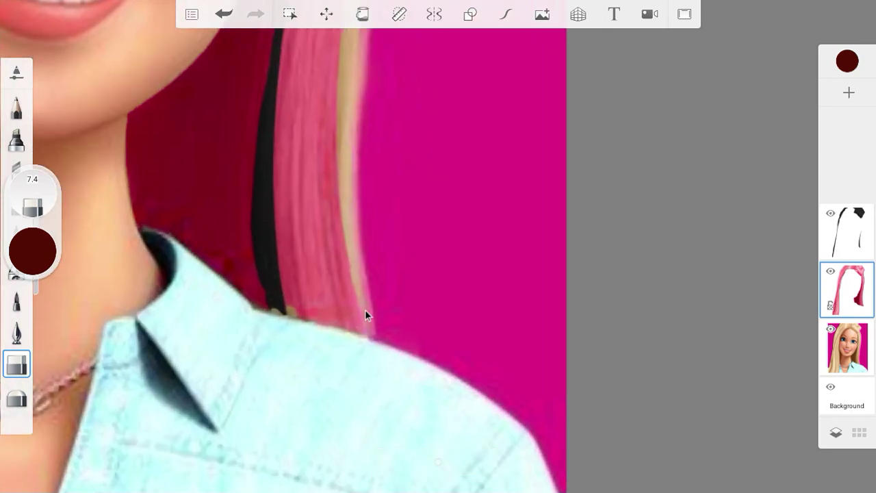
scroll(378, 341, "down", 4)
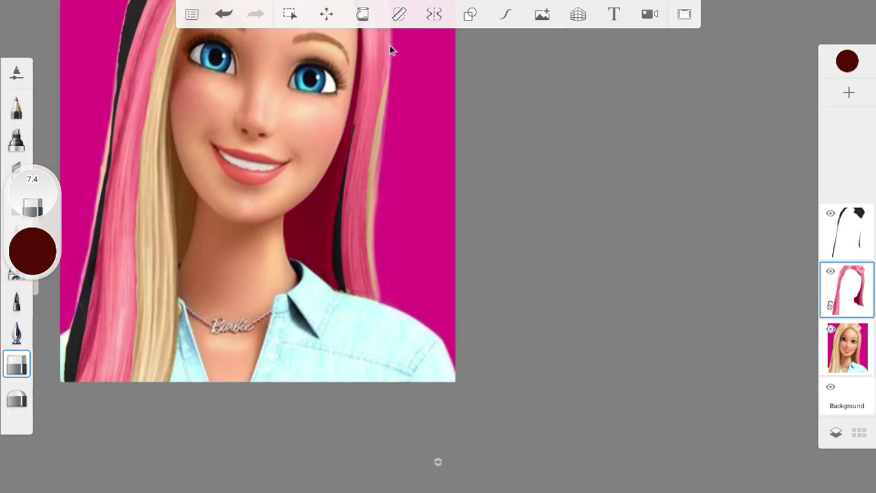
scroll(389, 45, "up", 3)
scroll(276, 80, "down", 3)
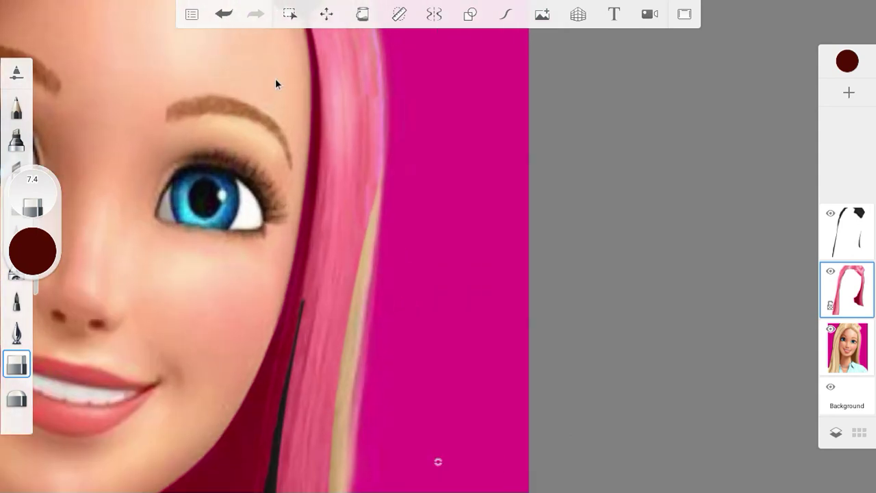
scroll(275, 81, "up", 4)
scroll(316, 335, "down", 2)
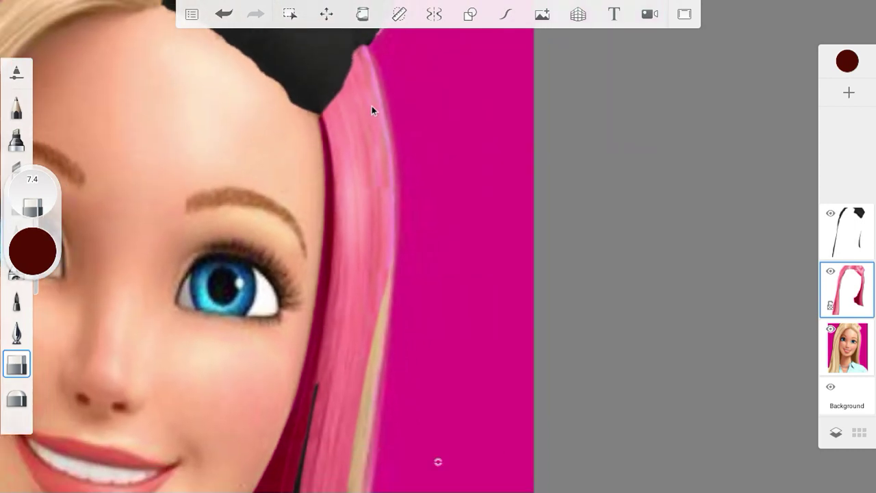
left_click(399, 14)
left_click_drag(391, 147, 363, 106)
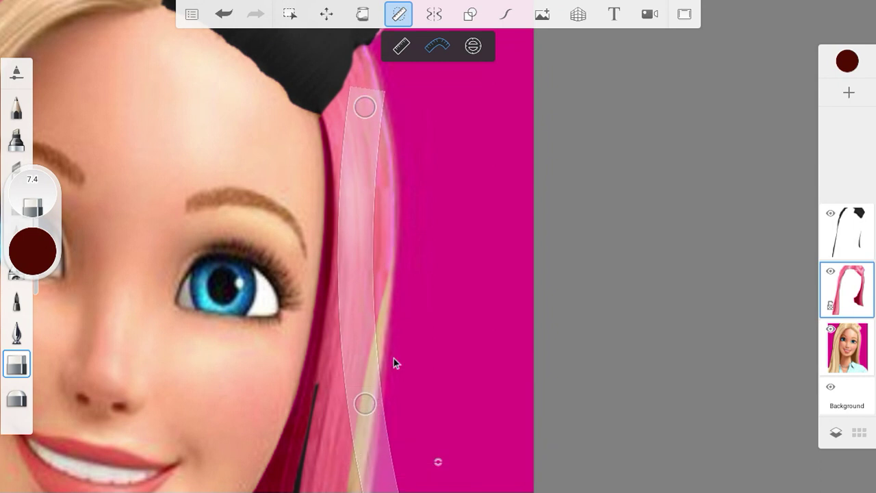
left_click_drag(367, 404, 369, 301)
left_click_drag(363, 107, 341, 57)
left_click_drag(366, 310, 361, 194)
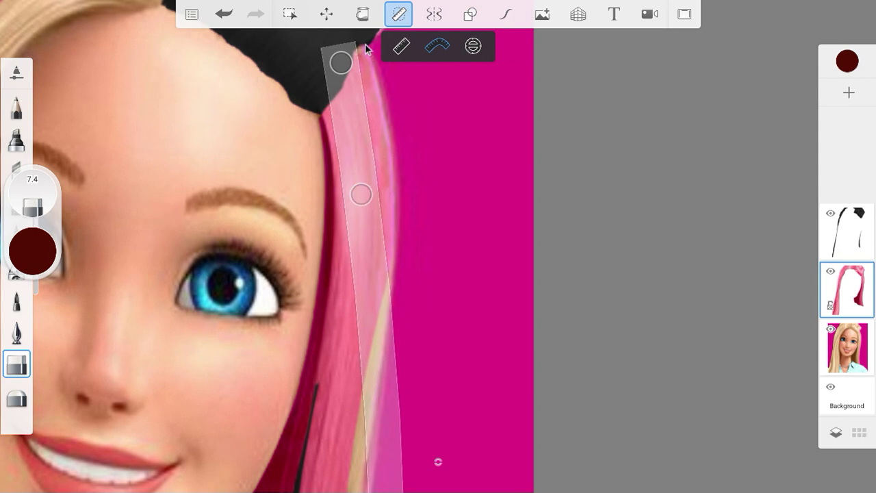
left_click_drag(378, 91, 401, 246)
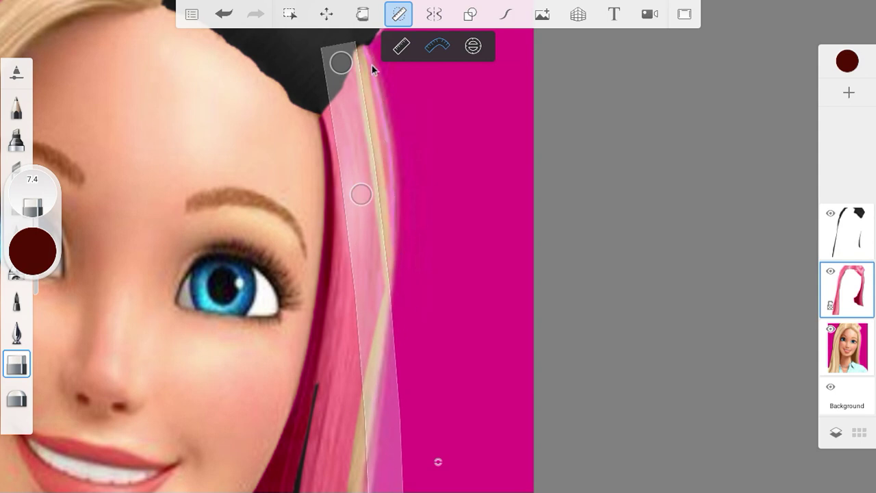
left_click(226, 15)
Shift the curve ruler closer to the lock's outer edge, erase the pink along it to extend the blonde strand up to the bun, and smooth the joint
left_click_drag(363, 195, 363, 163)
left_click_drag(352, 68, 353, 72)
mouse_move(366, 167)
left_mouse_down()
mouse_move(375, 159)
mouse_move(355, 163)
mouse_move(364, 160)
left_mouse_up()
left_click_drag(373, 56, 401, 264)
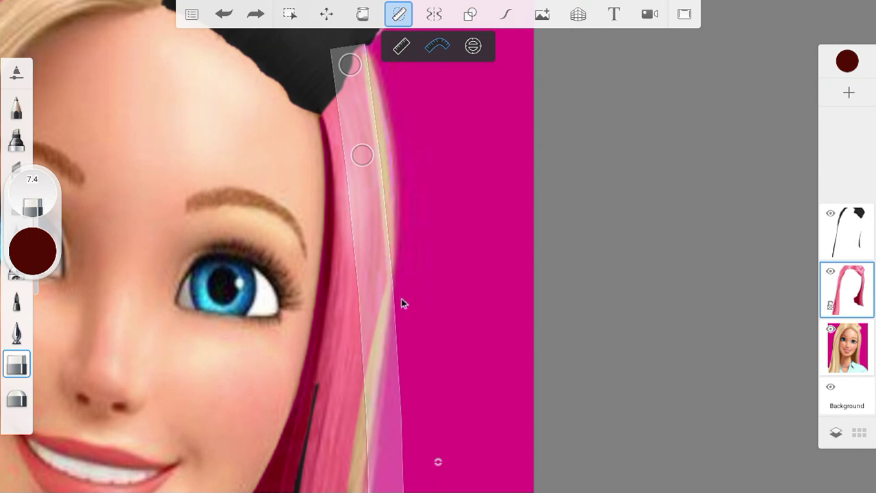
left_click_drag(408, 338, 390, 29)
left_click(399, 13)
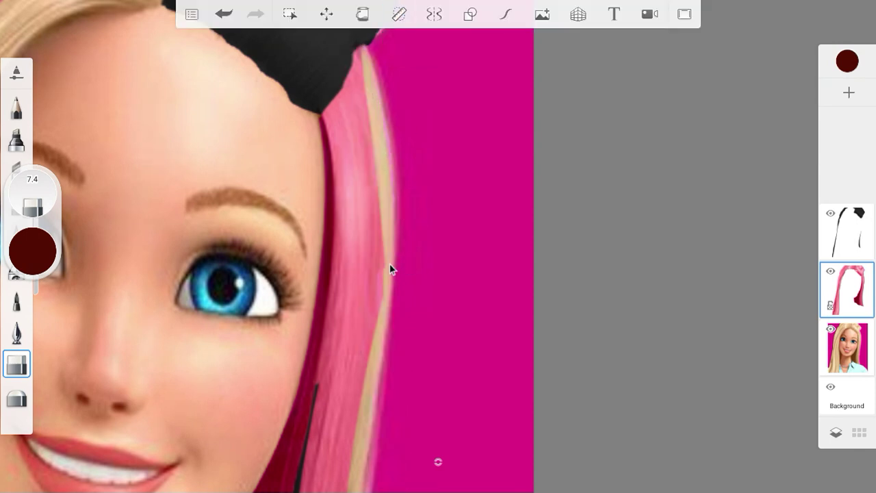
left_click_drag(385, 287, 382, 253)
Undo the last two edits and lower the black hair layer's opacity to 30
scroll(399, 78, "down", 5)
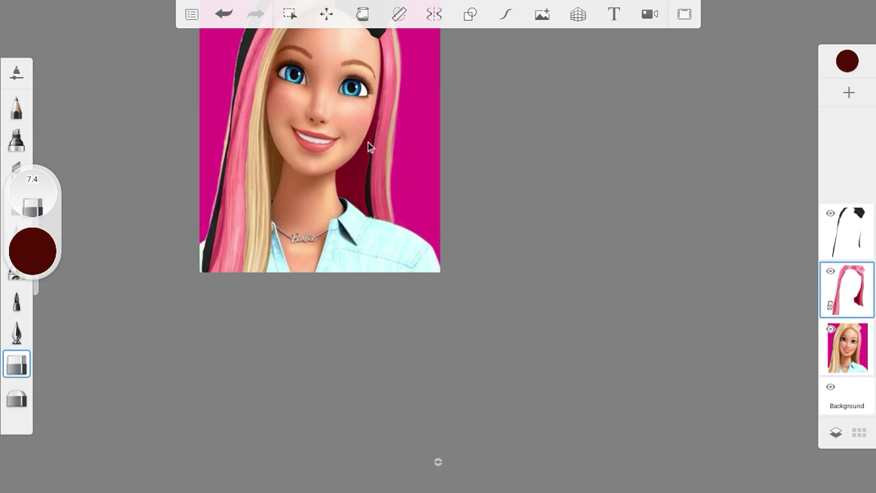
scroll(406, 34, "down", 3)
scroll(406, 33, "up", 5)
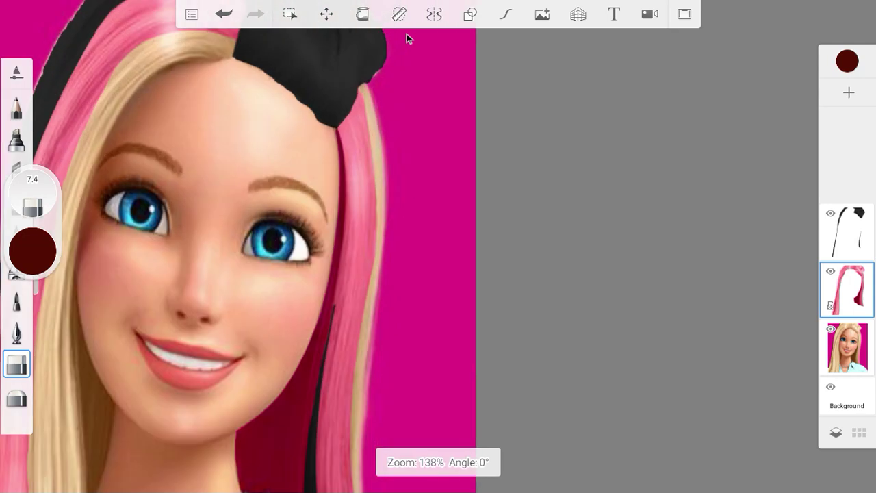
scroll(221, 47, "down", 2)
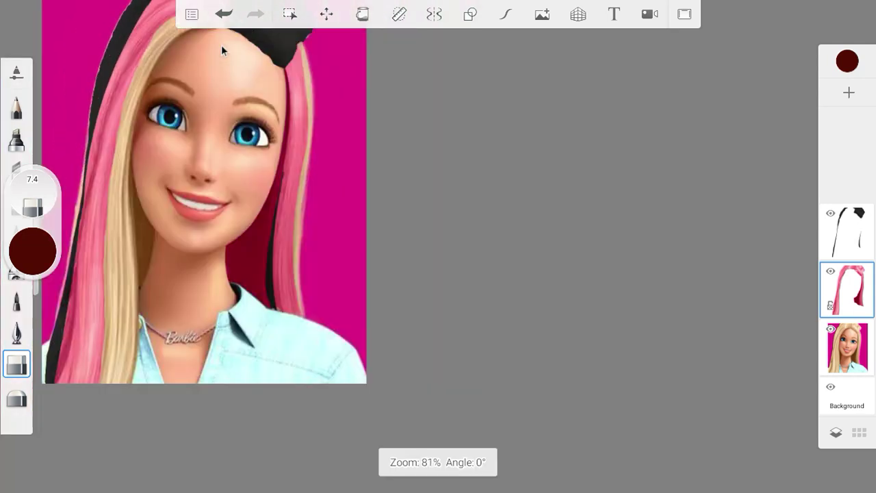
scroll(221, 47, "up", 5)
scroll(217, 55, "up", 2)
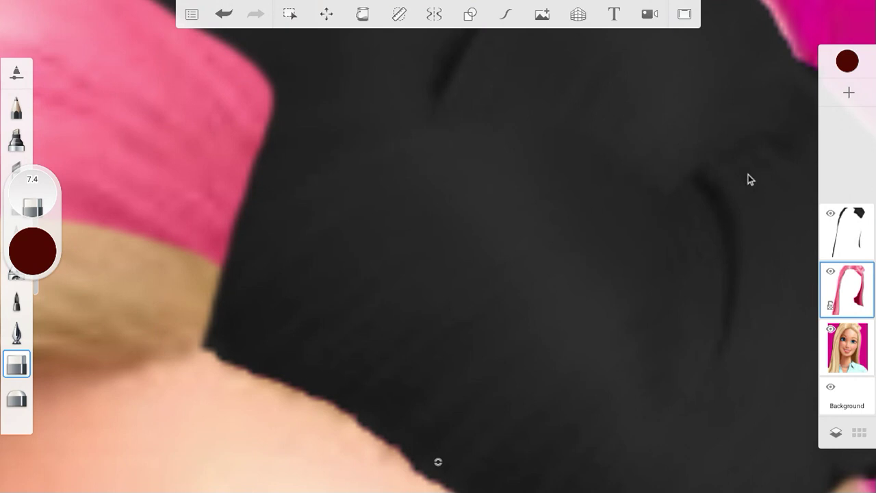
left_click(224, 13)
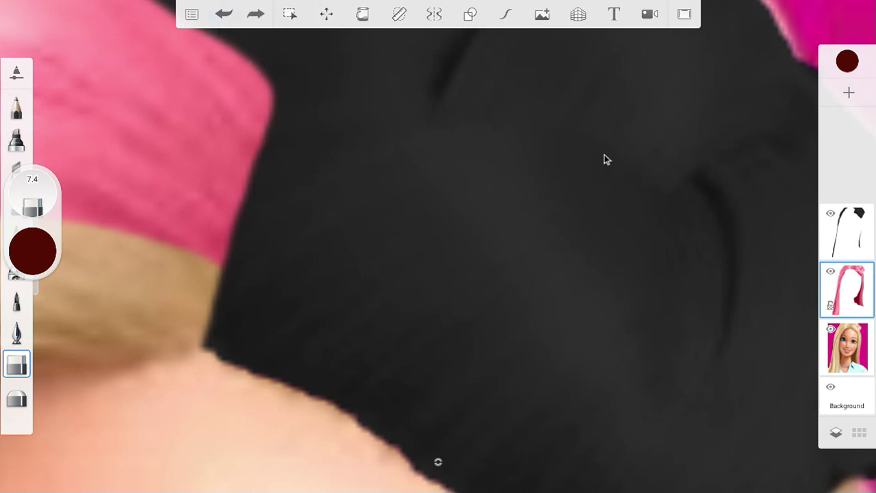
left_click(846, 231)
left_click_drag(798, 239, 685, 241)
left_click(222, 16)
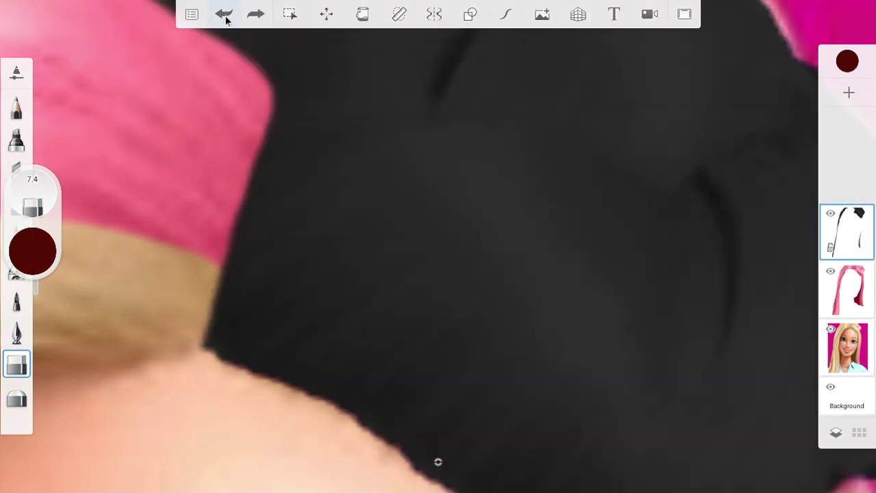
left_click(852, 233)
left_click_drag(797, 239, 683, 239)
Erase the black over the rounded front section of the bun, from the hairline up to its curved upper edge
left_click(268, 298)
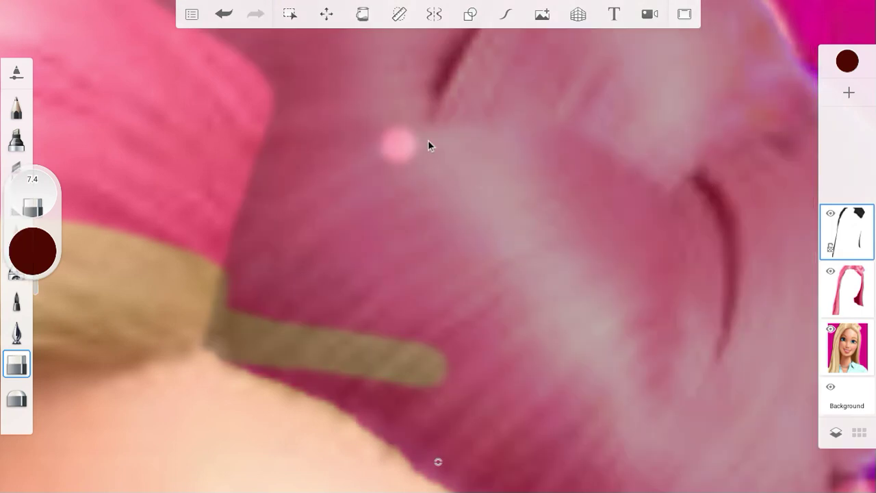
mouse_move(655, 199)
left_mouse_down()
mouse_move(562, 134)
mouse_move(328, 187)
mouse_move(282, 227)
mouse_move(210, 362)
left_mouse_up()
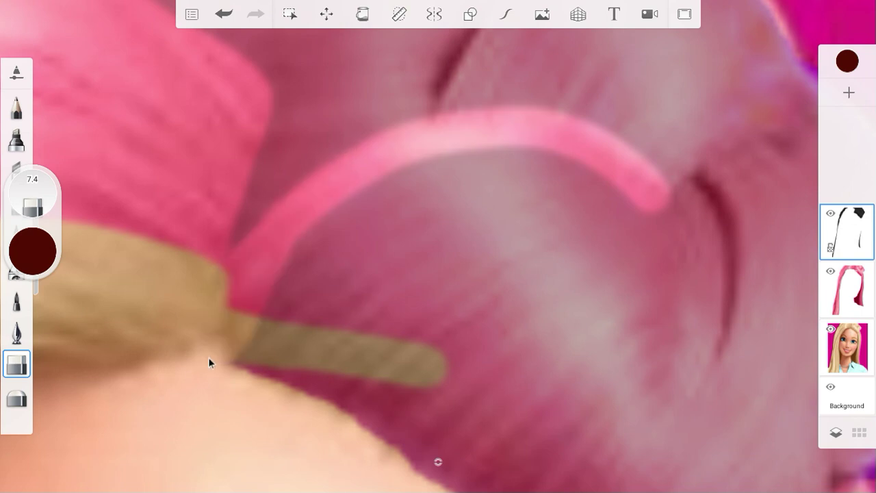
mouse_move(250, 291)
left_mouse_down()
mouse_move(324, 243)
mouse_move(248, 403)
mouse_move(272, 386)
mouse_move(303, 406)
mouse_move(353, 313)
mouse_move(342, 257)
mouse_move(308, 261)
mouse_move(423, 186)
mouse_move(541, 165)
mouse_move(424, 186)
mouse_move(576, 184)
mouse_move(651, 217)
mouse_move(599, 195)
mouse_move(659, 244)
mouse_move(627, 224)
mouse_move(642, 298)
left_mouse_up()
mouse_move(634, 395)
left_mouse_down()
mouse_move(599, 454)
mouse_move(599, 388)
mouse_move(514, 380)
mouse_move(474, 345)
mouse_move(349, 423)
mouse_move(342, 363)
mouse_move(355, 311)
mouse_move(294, 364)
mouse_move(285, 338)
mouse_move(454, 167)
mouse_move(505, 145)
mouse_move(411, 224)
mouse_move(492, 198)
mouse_move(545, 224)
mouse_move(515, 298)
mouse_move(522, 353)
mouse_move(587, 247)
mouse_move(580, 319)
mouse_move(618, 244)
mouse_move(613, 368)
mouse_move(620, 323)
mouse_move(571, 416)
mouse_move(511, 345)
left_mouse_up()
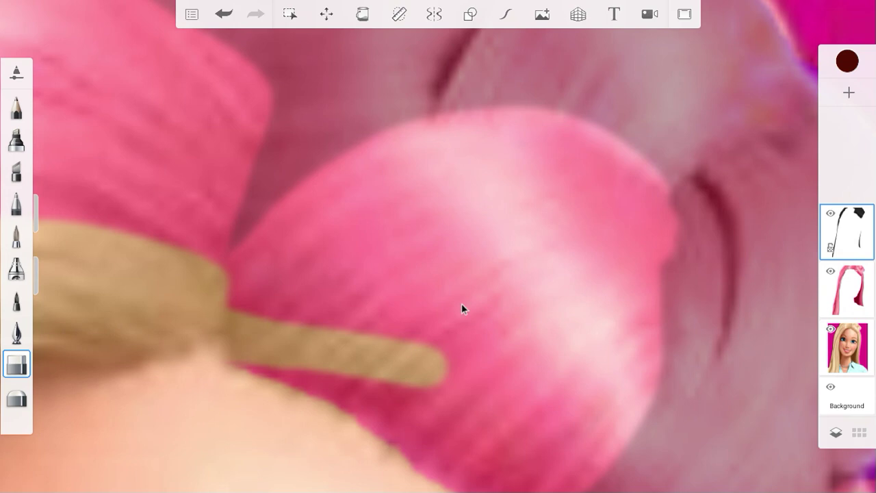
key("bracketright")
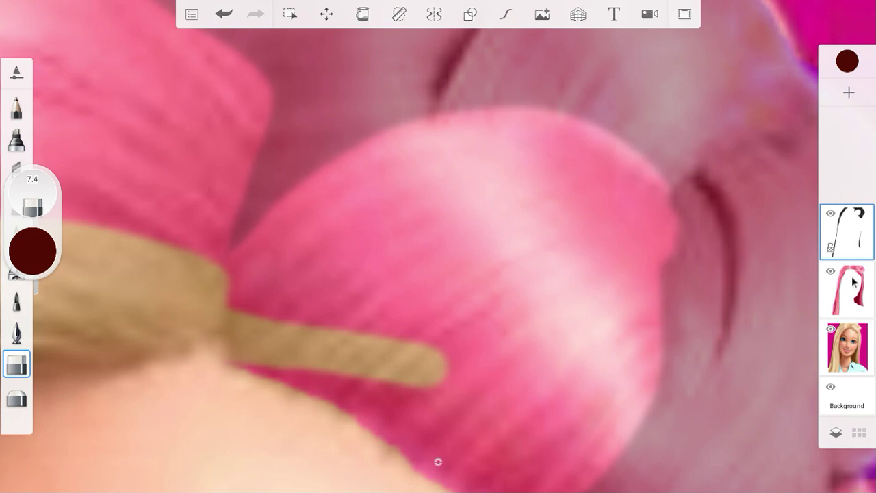
Select the pink hair layer, try erasing the pink along the edges of the front bun section, and undo those strokes
left_click(852, 286)
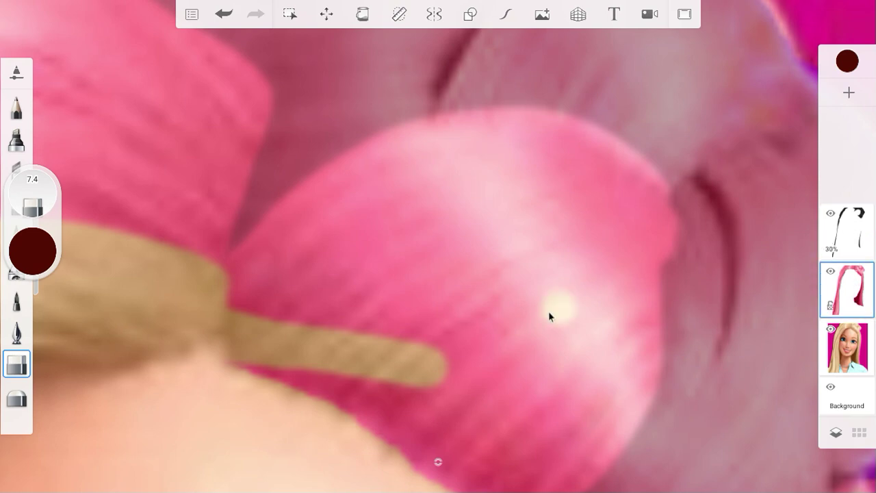
mouse_move(208, 317)
left_mouse_down()
mouse_move(266, 261)
mouse_move(233, 281)
mouse_move(346, 188)
mouse_move(285, 226)
mouse_move(314, 200)
mouse_move(359, 174)
mouse_move(279, 229)
mouse_move(388, 155)
left_mouse_up()
mouse_move(445, 135)
left_mouse_down()
mouse_move(520, 121)
mouse_move(516, 129)
left_mouse_up()
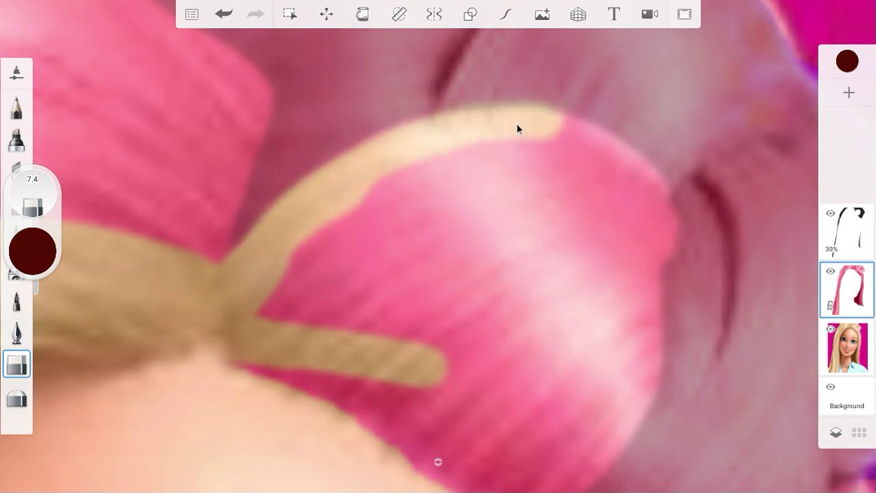
left_click(228, 14)
left_click(231, 14)
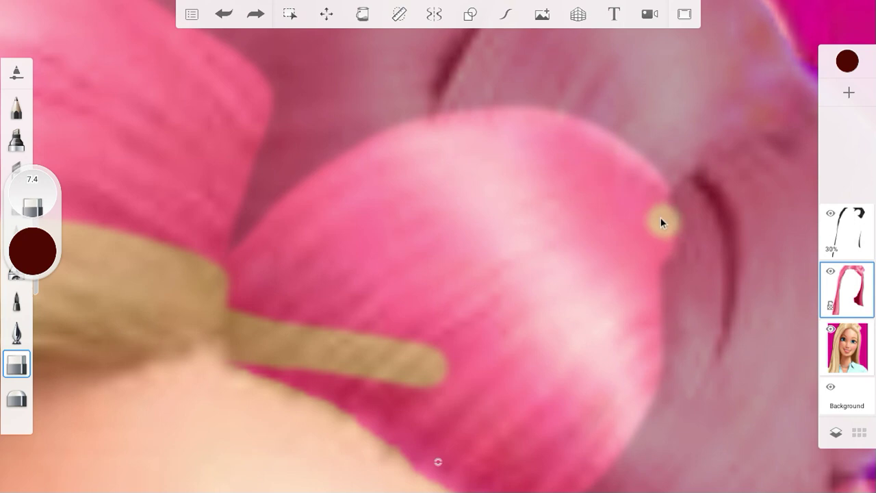
mouse_move(628, 416)
left_mouse_down()
mouse_move(558, 491)
mouse_move(467, 491)
mouse_move(421, 482)
left_mouse_up()
mouse_move(297, 386)
left_mouse_down()
mouse_move(238, 279)
mouse_move(354, 169)
mouse_move(414, 146)
left_mouse_up()
left_click(299, 144)
left_click(224, 13)
left_click(224, 14)
left_click(224, 14)
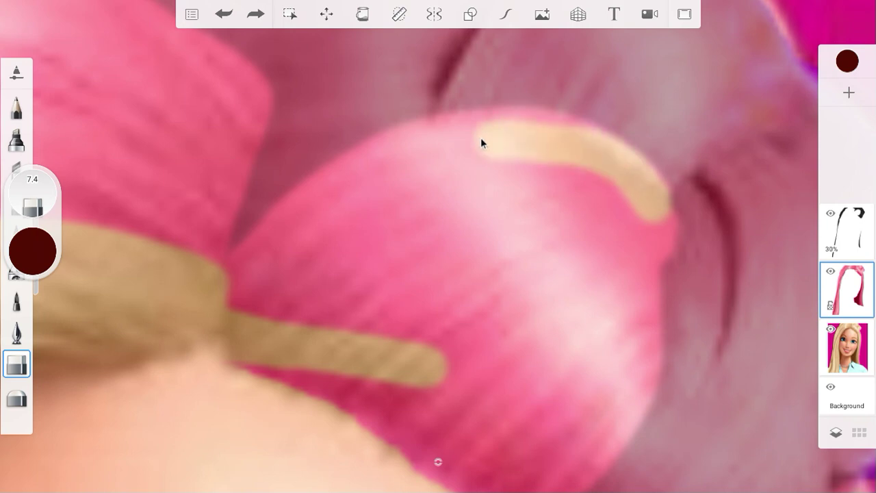
Erase all the pink over the front bun section to reveal the blonde, and clean up the pink along the hairline below it
mouse_move(418, 152)
left_mouse_down()
mouse_move(338, 187)
mouse_move(234, 291)
mouse_move(322, 237)
mouse_move(291, 325)
mouse_move(373, 242)
mouse_move(315, 356)
mouse_move(424, 363)
left_mouse_up()
mouse_move(487, 276)
left_mouse_down()
mouse_move(326, 433)
mouse_move(330, 465)
mouse_move(518, 307)
mouse_move(489, 355)
mouse_move(519, 353)
mouse_move(435, 482)
mouse_move(452, 490)
mouse_move(564, 388)
mouse_move(601, 372)
mouse_move(537, 478)
mouse_move(610, 416)
mouse_move(577, 466)
mouse_move(641, 377)
mouse_move(649, 260)
mouse_move(666, 253)
mouse_move(639, 245)
mouse_move(645, 338)
mouse_move(640, 232)
mouse_move(616, 296)
mouse_move(591, 252)
mouse_move(620, 184)
mouse_move(588, 195)
mouse_move(566, 285)
mouse_move(576, 191)
mouse_move(552, 263)
mouse_move(492, 169)
mouse_move(460, 180)
mouse_move(481, 167)
mouse_move(438, 198)
mouse_move(275, 268)
mouse_move(496, 132)
mouse_move(594, 150)
mouse_move(561, 137)
mouse_move(494, 130)
mouse_move(358, 161)
left_mouse_up()
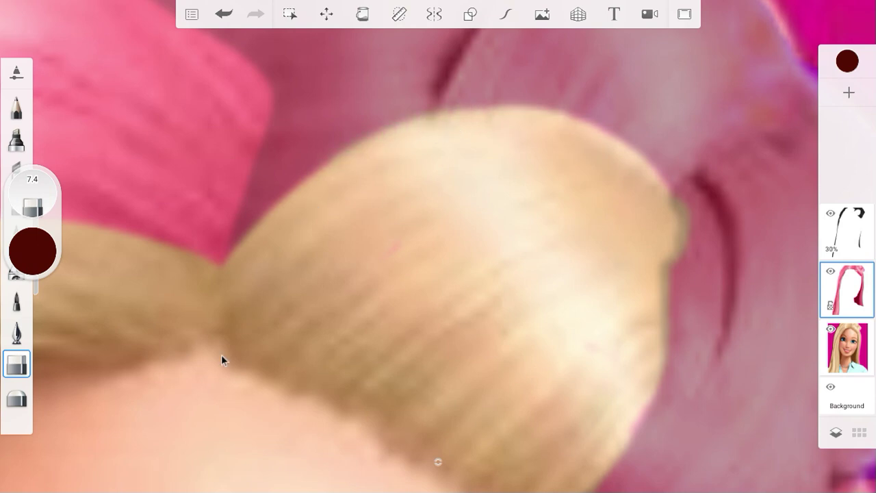
scroll(253, 295, "down", 5)
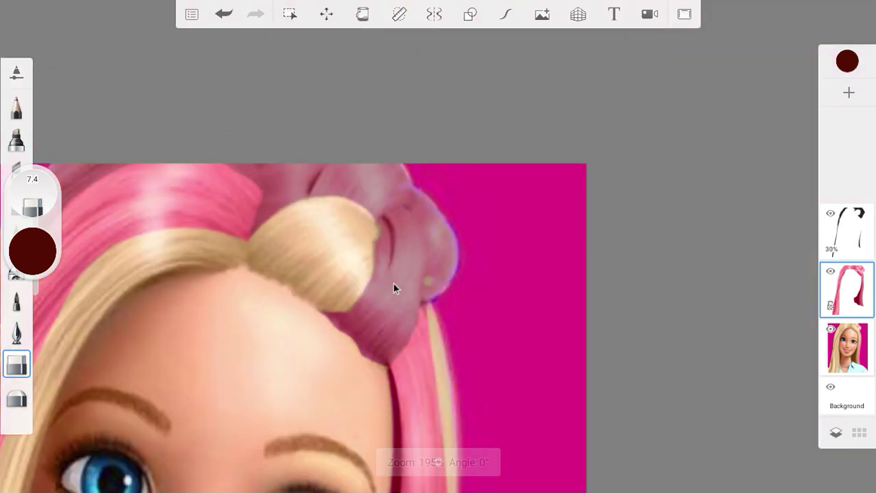
scroll(331, 329, "up", 3)
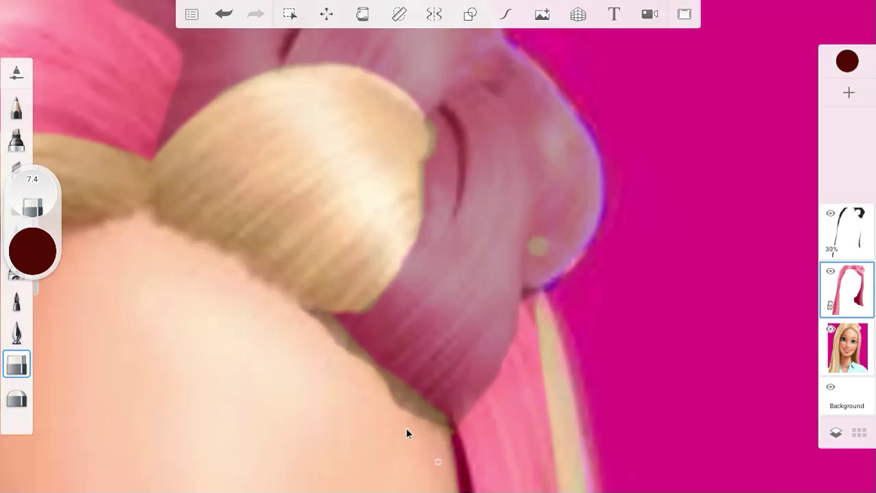
On the black hair layer, clean up the black along the hairline below the bun and lower the layer's opacity to 22
left_click(858, 240)
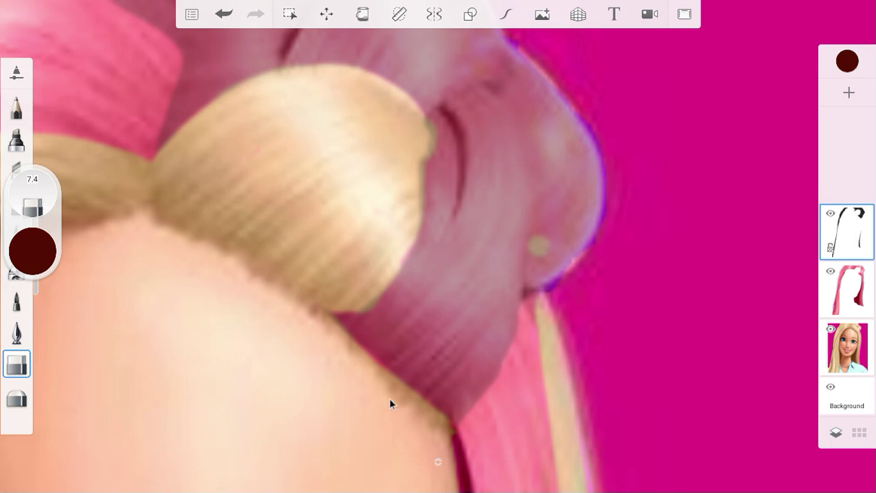
scroll(426, 178, "down", 5)
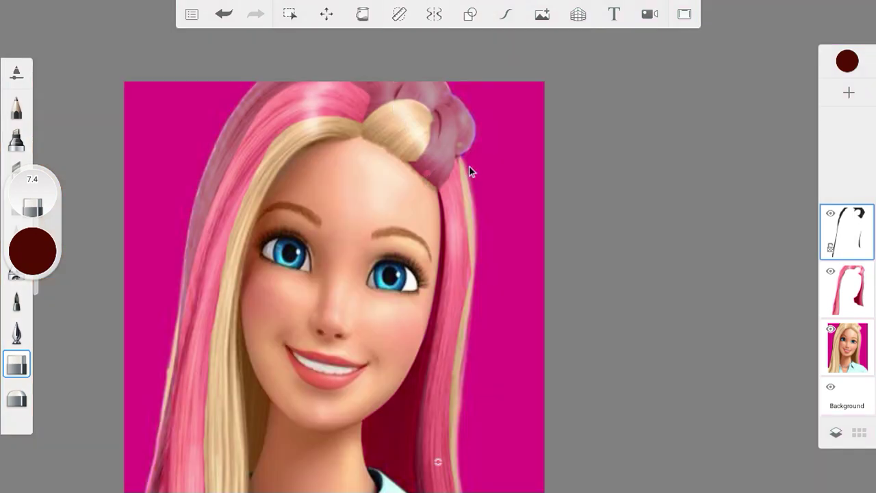
left_click(859, 236)
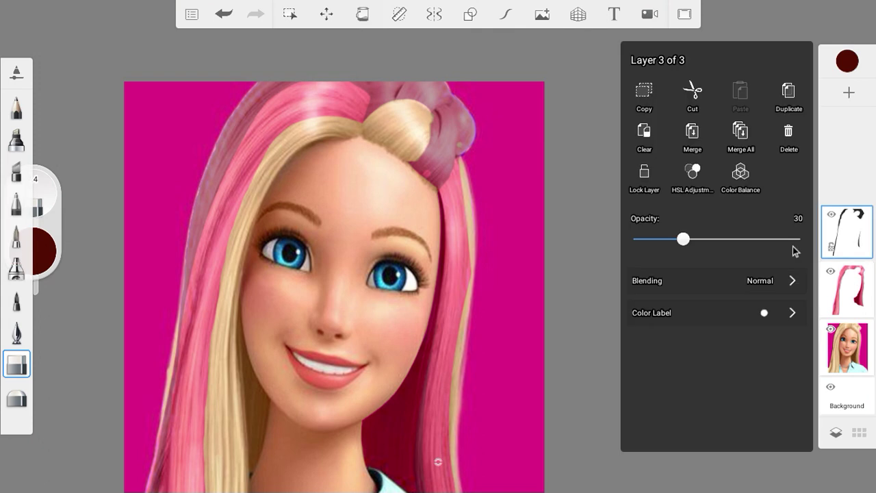
left_click_drag(762, 243, 671, 244)
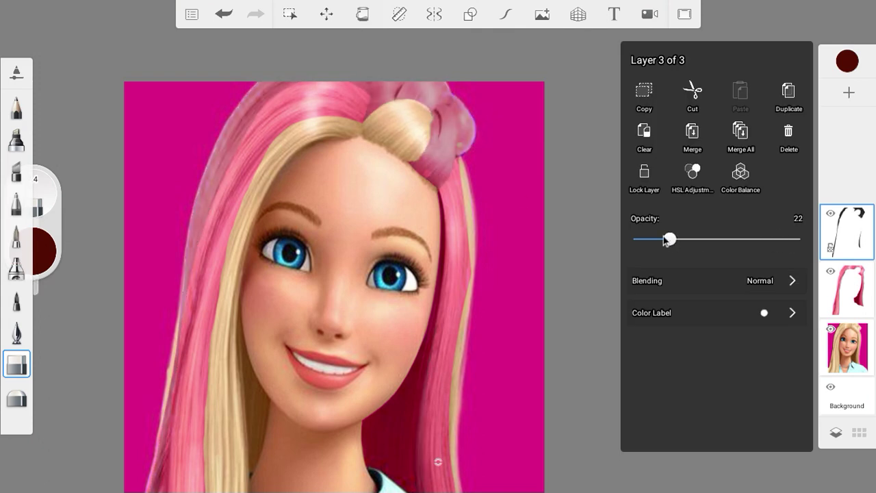
left_click(184, 141)
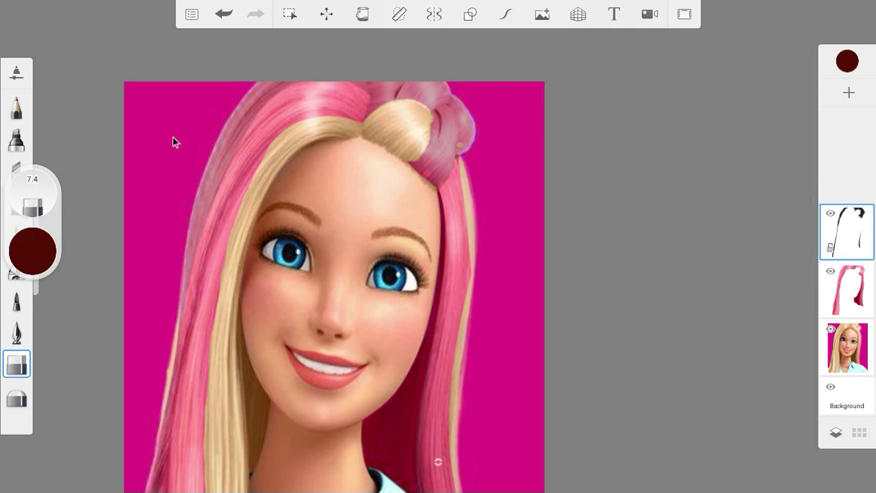
scroll(174, 141, "down", 3)
scroll(176, 145, "up", 1)
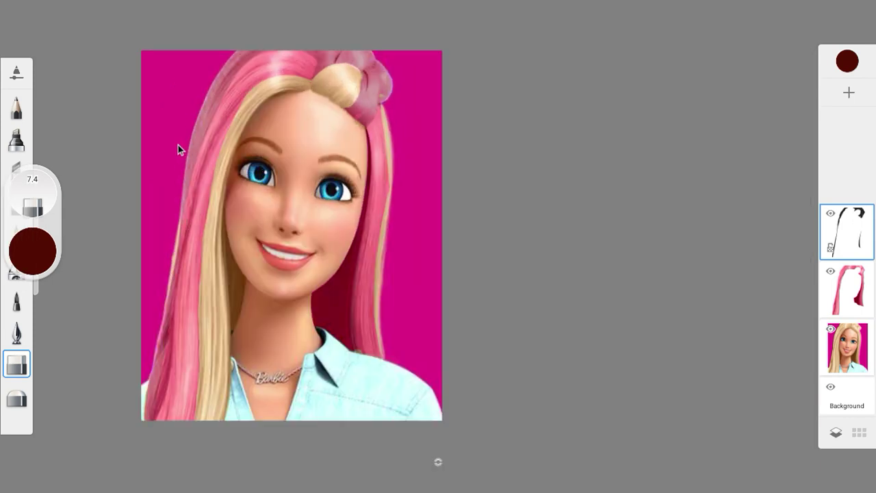
Erase the black along the inner side of the long outer strand opposite the bun, thinning it to a narrow edge
scroll(216, 63, "up", 4)
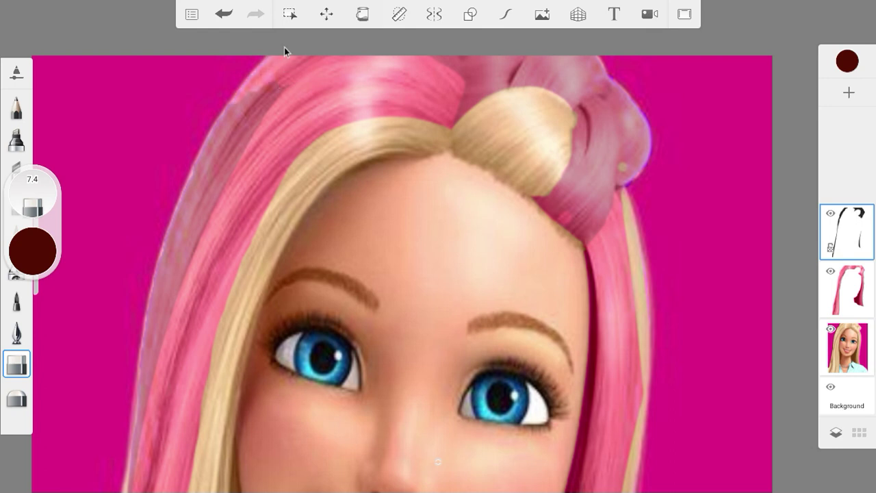
mouse_move(234, 94)
left_mouse_down()
mouse_move(318, 52)
mouse_move(226, 167)
mouse_move(238, 141)
mouse_move(257, 114)
mouse_move(214, 191)
mouse_move(246, 140)
mouse_move(185, 266)
left_mouse_up()
mouse_move(171, 325)
left_mouse_down()
mouse_move(201, 241)
mouse_move(163, 334)
mouse_move(150, 411)
left_mouse_up()
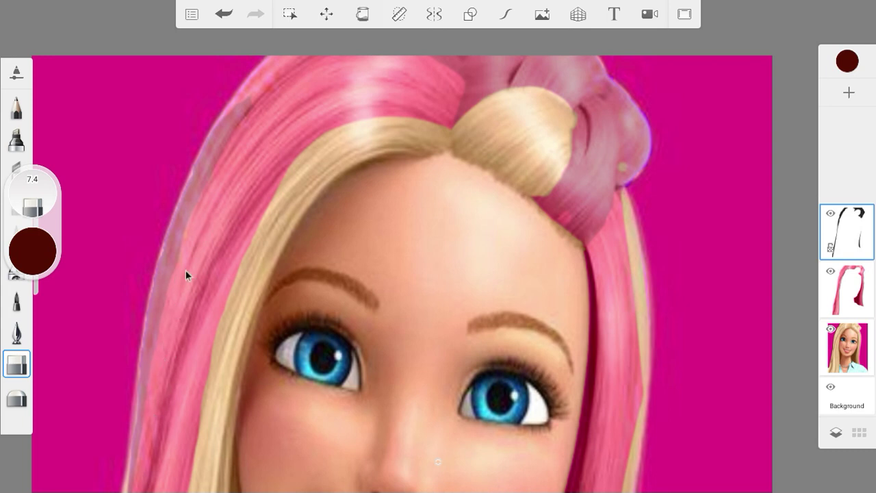
left_click_drag(172, 301, 173, 282)
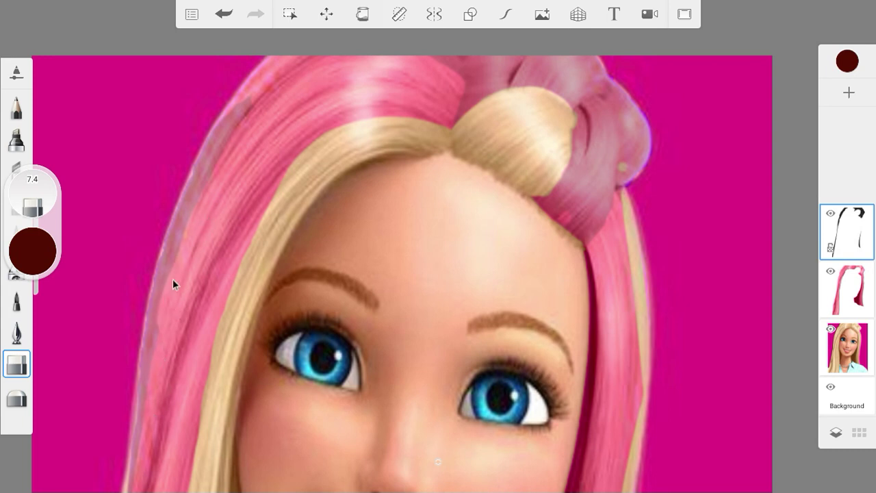
mouse_move(165, 321)
left_mouse_down()
mouse_move(153, 395)
mouse_move(173, 291)
mouse_move(158, 344)
left_mouse_up()
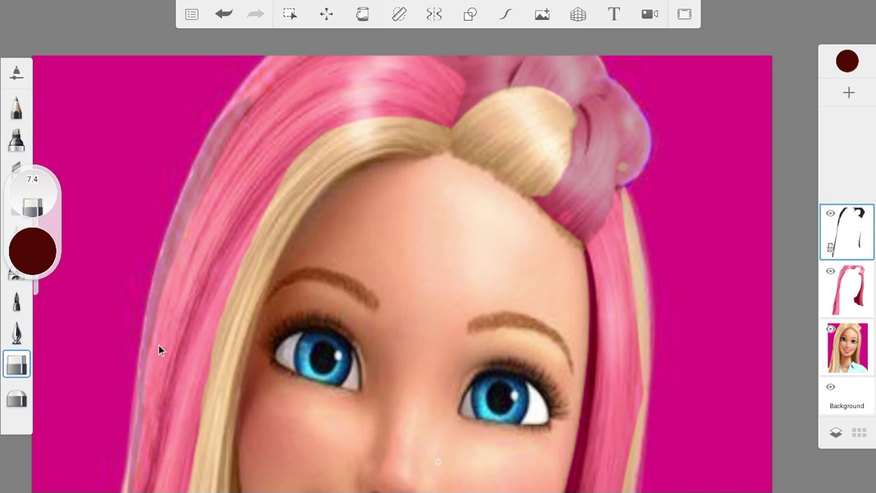
mouse_move(234, 133)
left_mouse_down()
mouse_move(220, 163)
mouse_move(256, 113)
left_mouse_up()
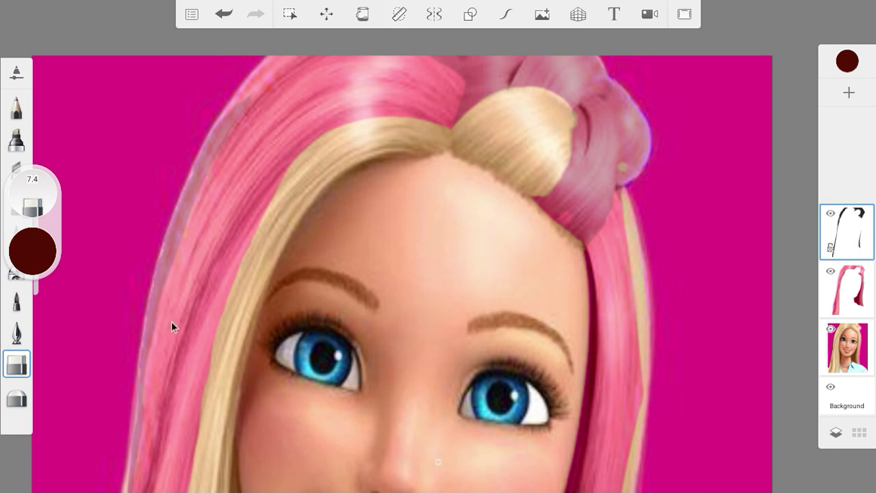
scroll(195, 252, "down", 3)
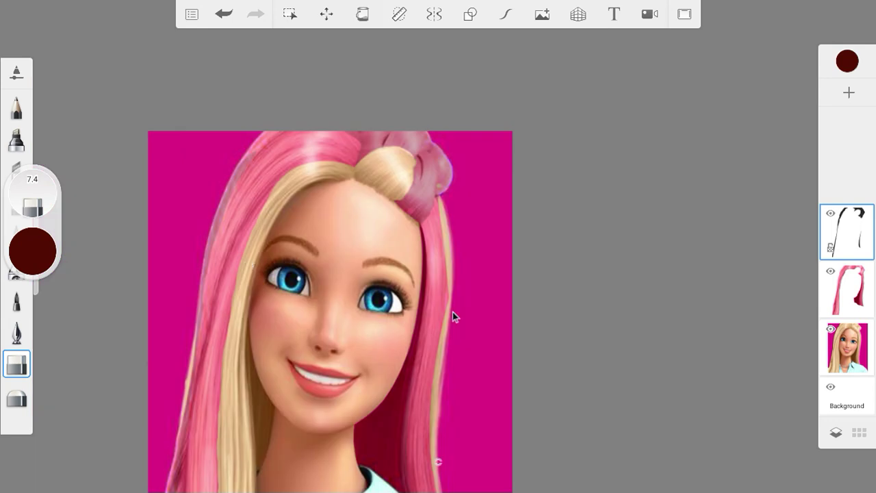
Select the pink hair layer and erase the pink bulge along the blonde outer strand below the bun to even its width
scroll(452, 286, "up", 3)
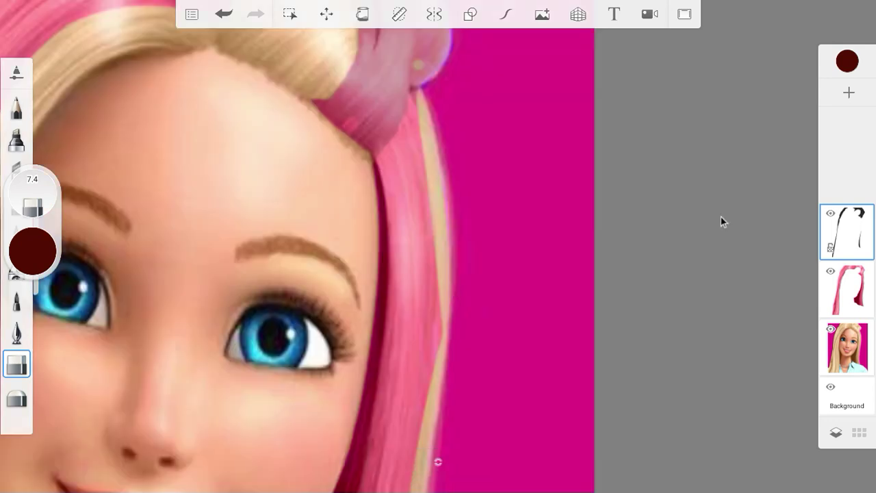
left_click(858, 291)
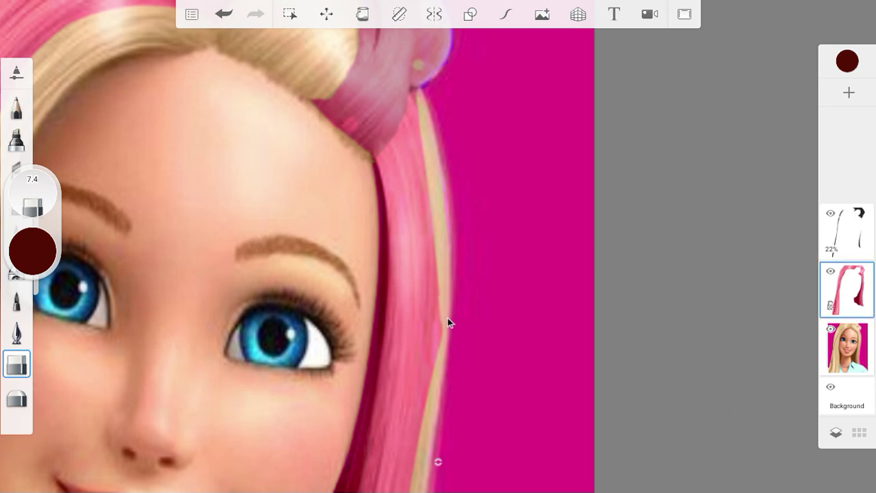
left_click_drag(443, 343, 436, 357)
left_click_drag(423, 428, 422, 404)
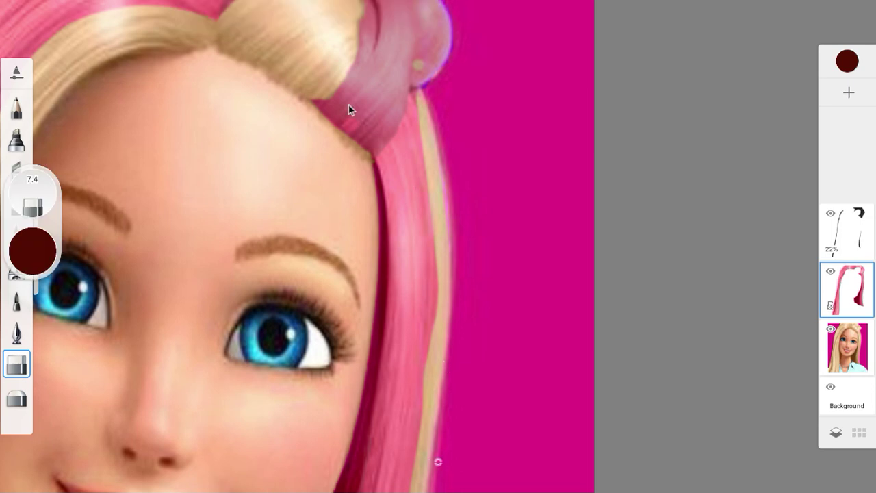
Select the black hair layer and erase the black over the lower part of the bun's middle section, from the hairline upward
scroll(341, 91, "up", 5)
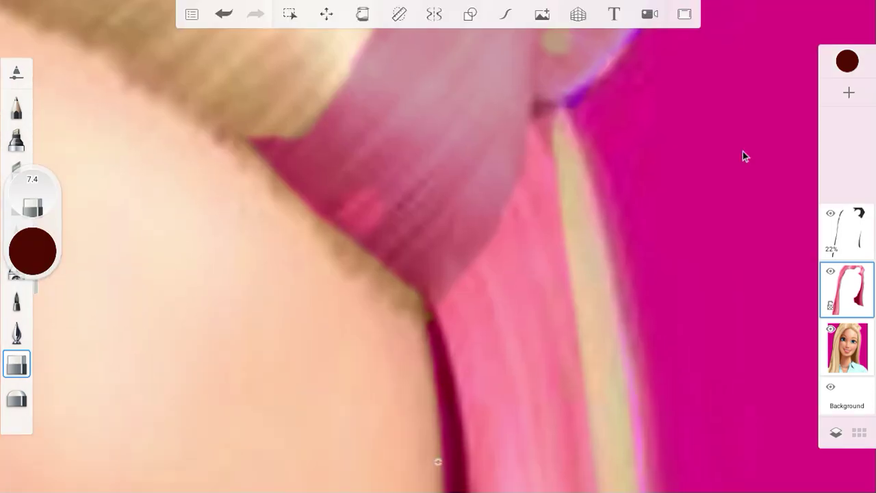
left_click(848, 236)
mouse_move(351, 222)
left_mouse_down()
mouse_move(269, 141)
mouse_move(260, 117)
mouse_move(292, 128)
mouse_move(332, 83)
mouse_move(339, 136)
mouse_move(295, 167)
left_mouse_up()
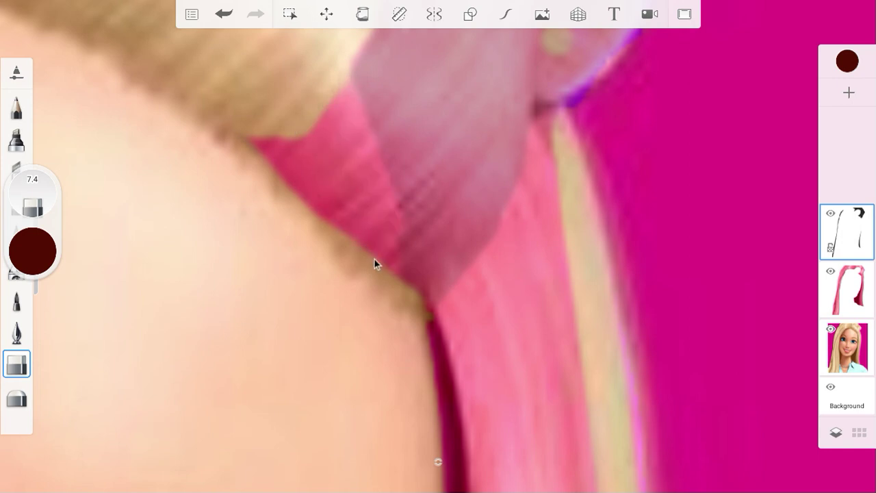
left_click_drag(388, 251, 415, 297)
mouse_move(474, 231)
left_mouse_down()
mouse_move(515, 130)
mouse_move(530, 33)
left_mouse_up()
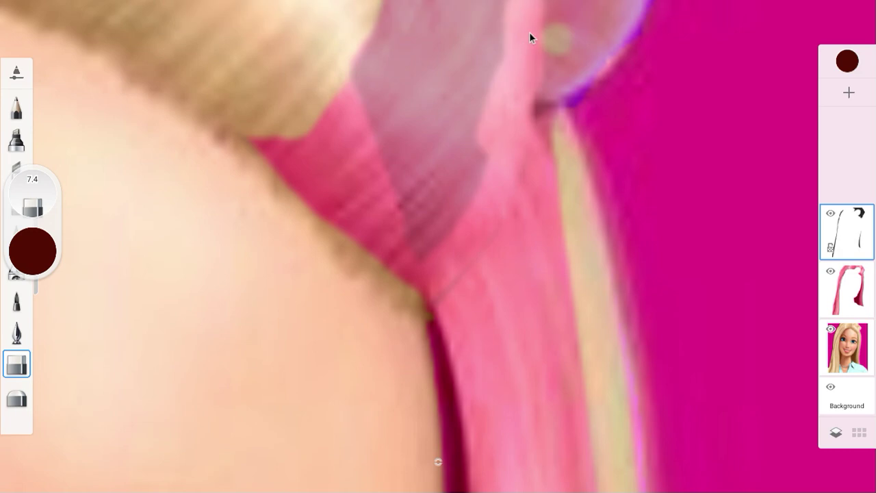
mouse_move(505, 74)
left_mouse_down()
mouse_move(496, 42)
mouse_move(418, 241)
mouse_move(499, 131)
mouse_move(449, 85)
mouse_move(389, 142)
mouse_move(455, 2)
mouse_move(382, 51)
mouse_move(340, 96)
left_mouse_up()
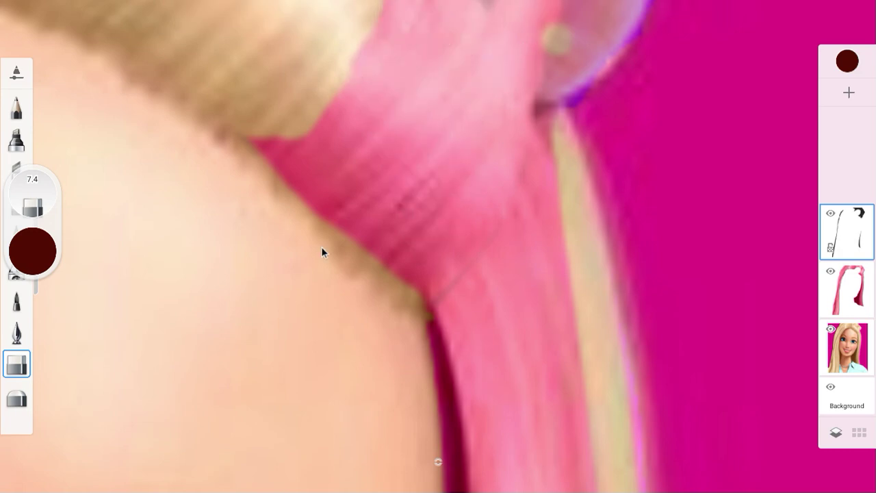
scroll(321, 246, "down", 4)
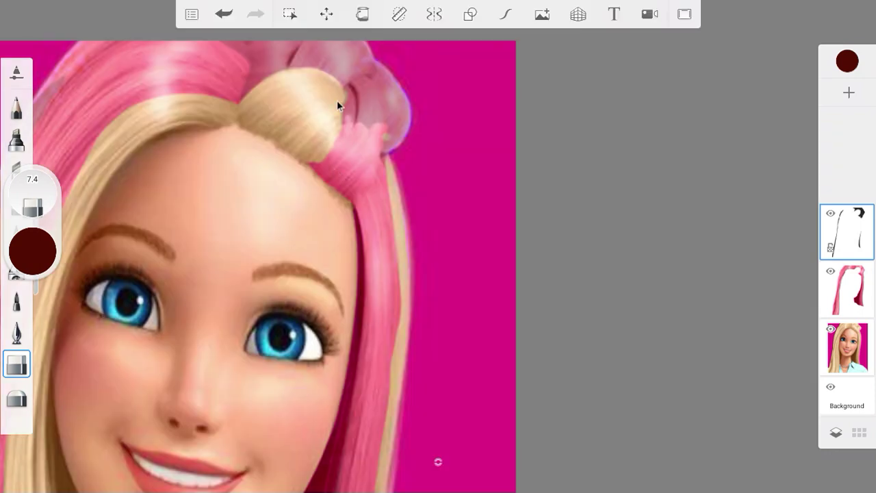
Erase the black over the upper part of the bun's middle section and the rounded outer section beside it
scroll(338, 91, "up", 4)
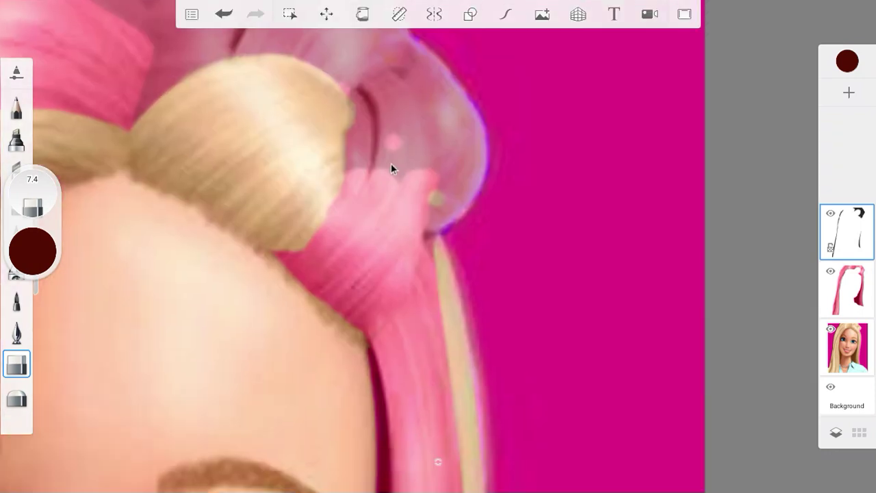
mouse_move(360, 140)
left_mouse_down()
mouse_move(359, 177)
mouse_move(359, 113)
mouse_move(371, 130)
mouse_move(374, 101)
mouse_move(378, 164)
mouse_move(378, 133)
mouse_move(392, 118)
mouse_move(395, 168)
left_mouse_up()
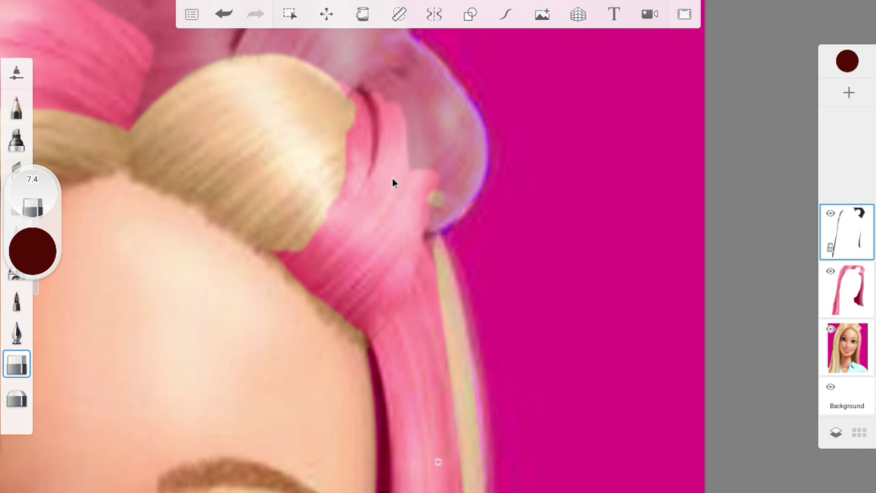
mouse_move(413, 149)
left_mouse_down()
mouse_move(390, 75)
mouse_move(384, 113)
left_mouse_up()
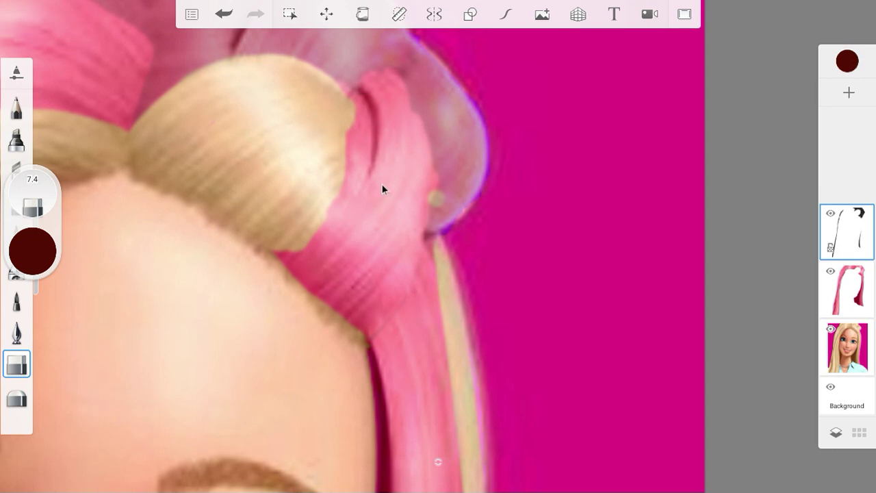
mouse_move(393, 71)
left_mouse_down()
mouse_move(434, 203)
mouse_move(460, 180)
mouse_move(473, 197)
mouse_move(470, 176)
mouse_move(442, 202)
mouse_move(456, 150)
mouse_move(480, 131)
left_mouse_up()
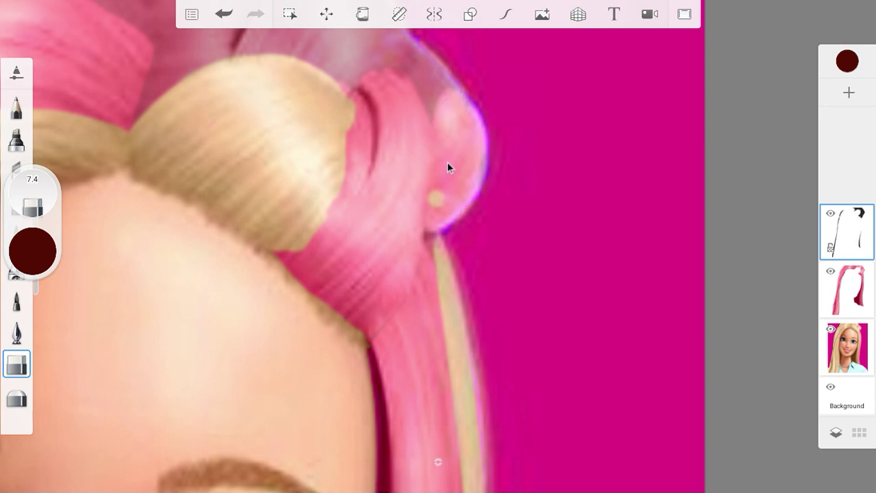
mouse_move(447, 162)
left_mouse_down()
mouse_move(429, 176)
mouse_move(419, 91)
mouse_move(399, 68)
mouse_move(418, 119)
mouse_move(423, 93)
left_mouse_up()
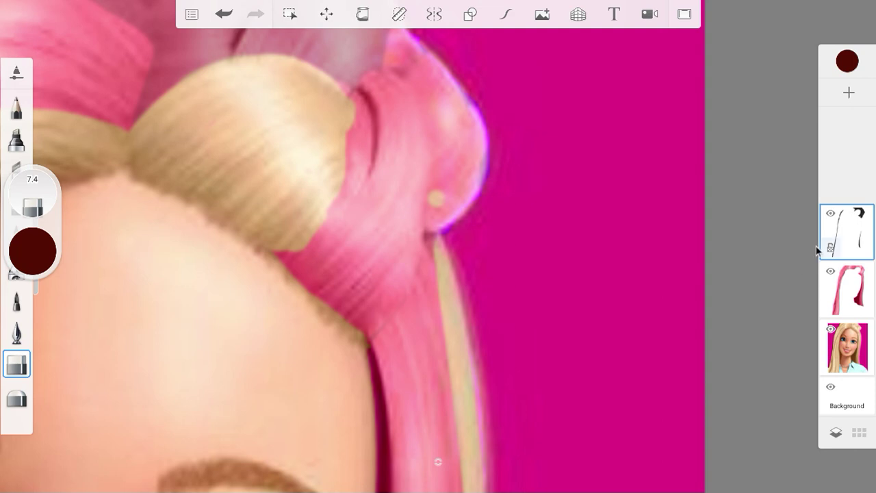
Select the pink hair layer and erase the pink over the bun's rounded outer section and its joint with the blonde strand below
left_click(841, 280)
scroll(436, 144, "up", 5)
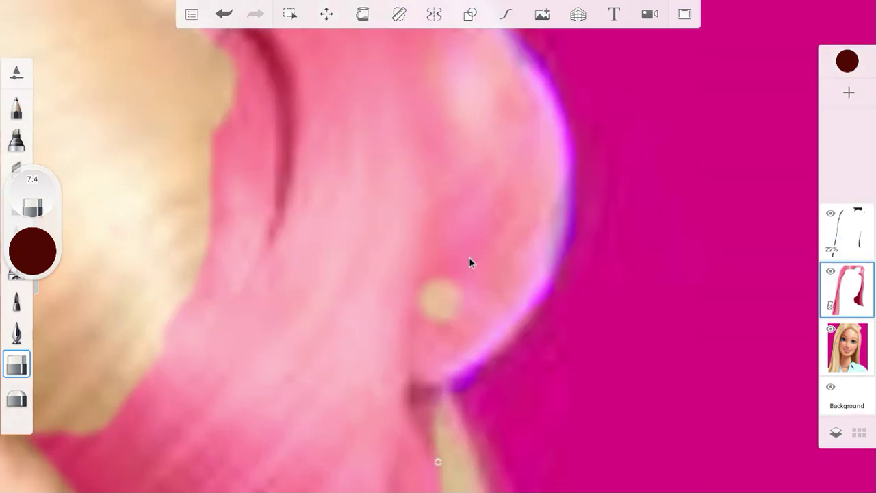
mouse_move(469, 257)
left_mouse_down()
mouse_move(471, 313)
mouse_move(453, 316)
mouse_move(440, 352)
mouse_move(447, 303)
mouse_move(437, 355)
mouse_move(462, 334)
mouse_move(552, 157)
mouse_move(516, 67)
mouse_move(470, 22)
mouse_move(455, 35)
mouse_move(457, 195)
mouse_move(445, 278)
mouse_move(478, 130)
mouse_move(495, 272)
mouse_move(507, 128)
mouse_move(536, 205)
left_mouse_up()
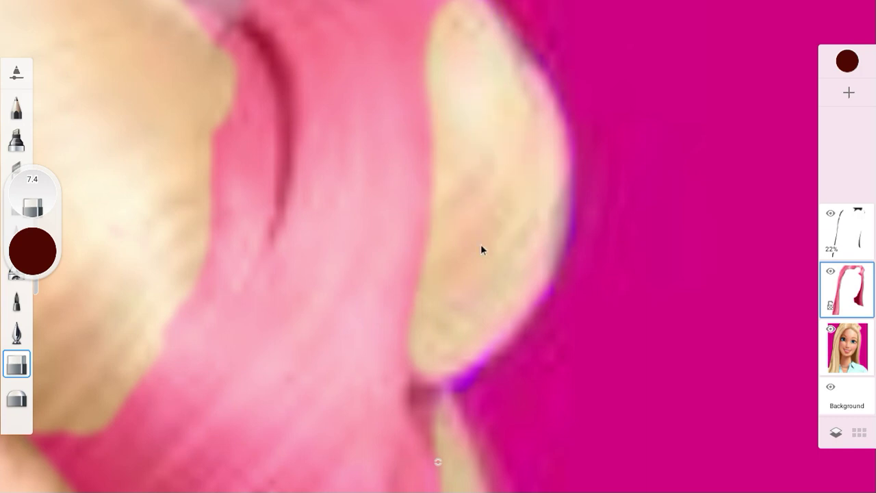
mouse_move(440, 399)
left_mouse_down()
mouse_move(445, 424)
mouse_move(471, 456)
mouse_move(452, 411)
left_mouse_up()
scroll(446, 274, "down", 5)
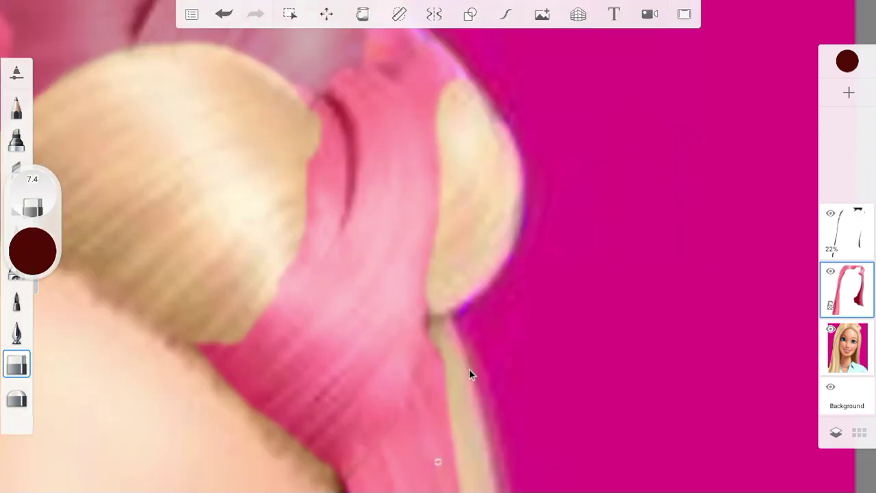
scroll(469, 371, "up", 5)
mouse_move(425, 348)
left_mouse_down()
mouse_move(468, 447)
mouse_move(426, 323)
left_mouse_up()
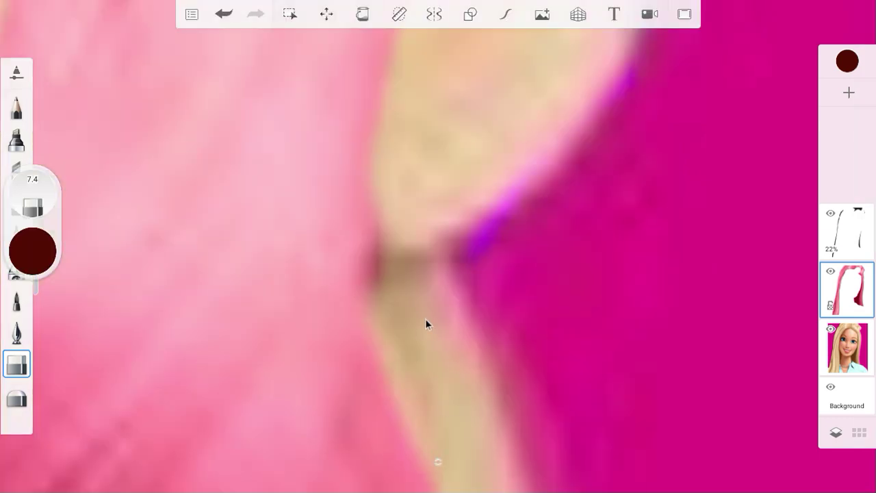
scroll(433, 320, "down", 5)
scroll(438, 232, "down", 3)
Erase the pink along the front bun section's outer edge, extending the blonde in a smooth curve to the dark crease
scroll(405, 165, "up", 3)
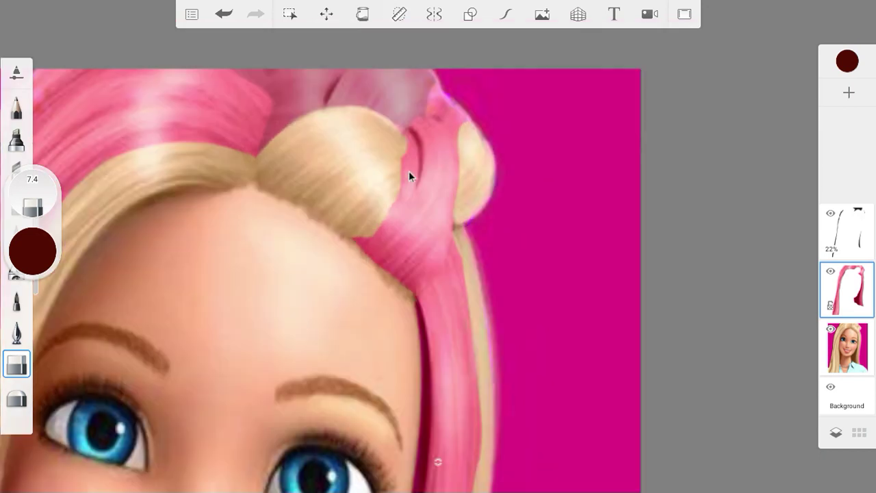
scroll(408, 170, "up", 3)
scroll(409, 175, "up", 5)
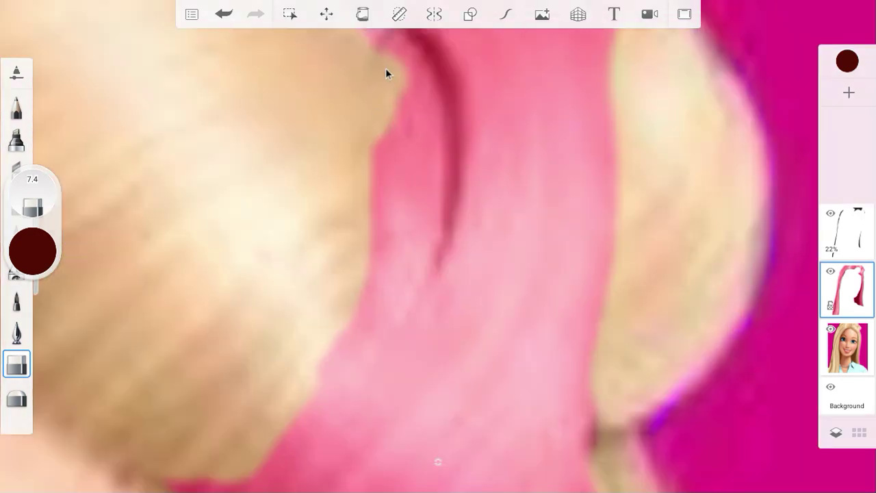
mouse_move(402, 124)
left_mouse_down()
mouse_move(395, 244)
mouse_move(385, 137)
mouse_move(381, 251)
left_mouse_up()
mouse_move(407, 80)
left_mouse_down()
mouse_move(427, 137)
mouse_move(413, 269)
mouse_move(292, 409)
mouse_move(157, 489)
left_mouse_up()
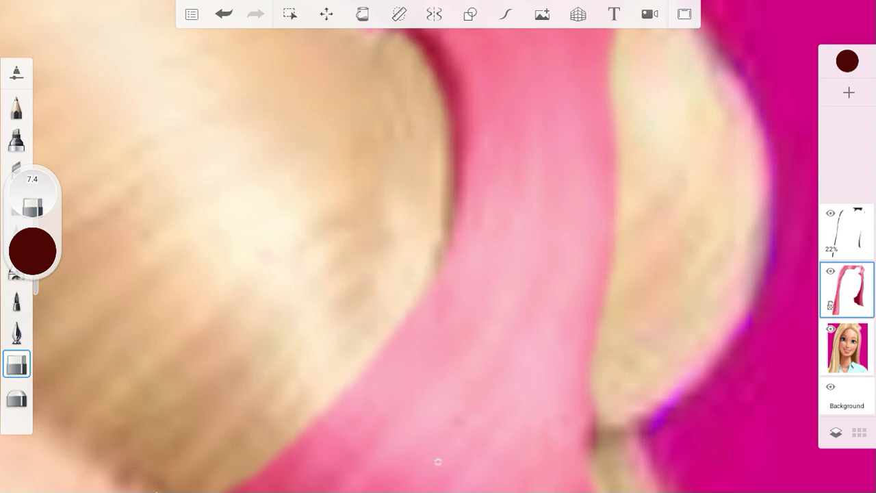
scroll(367, 227, "down", 5)
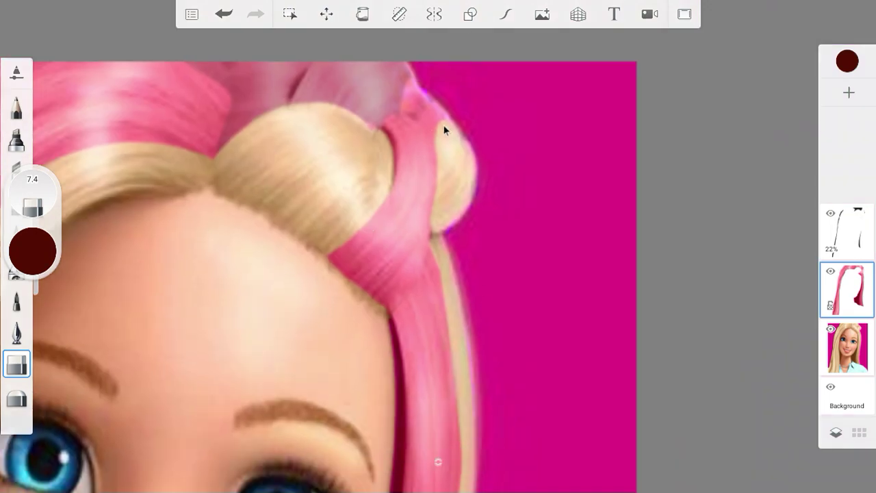
Erase the pink at the upper tip of the bun's outer section to extend the blonde along its edge
scroll(444, 130, "up", 6)
left_click_drag(415, 143, 358, 92)
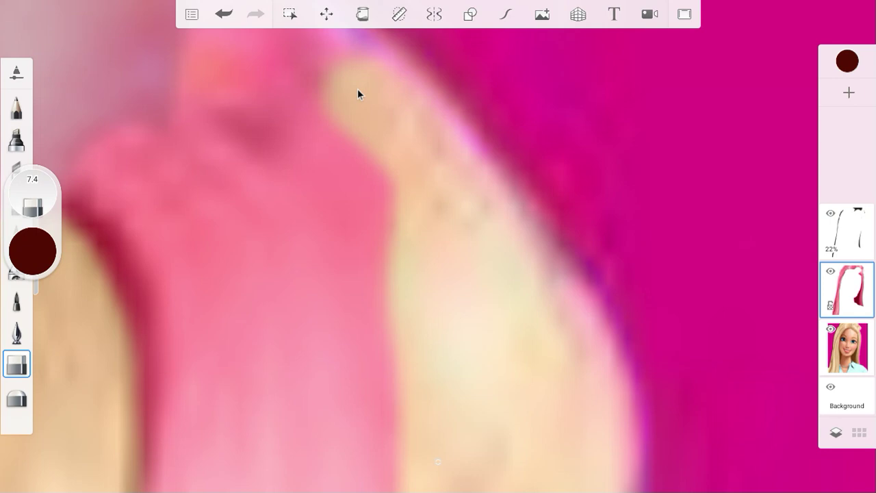
scroll(406, 185, "down", 2)
scroll(406, 191, "down", 4)
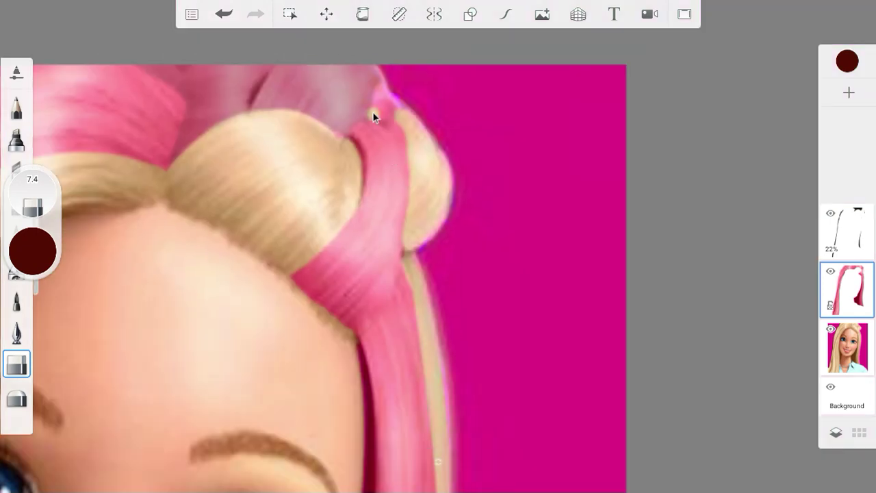
Erase the pink along the boundary between the wrapping strand and the bun's blonde outer section
scroll(372, 111, "up", 4)
mouse_move(463, 198)
left_mouse_down()
mouse_move(440, 141)
mouse_move(456, 150)
mouse_move(498, 352)
left_mouse_up()
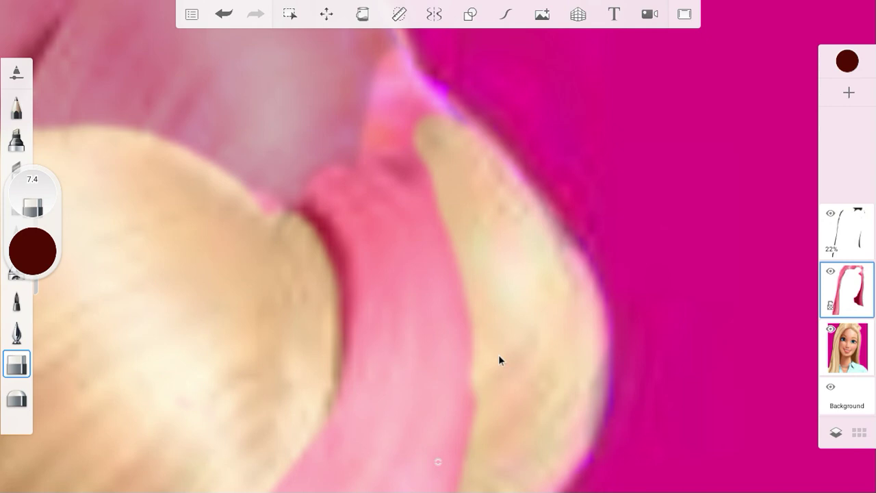
scroll(506, 342, "down", 4)
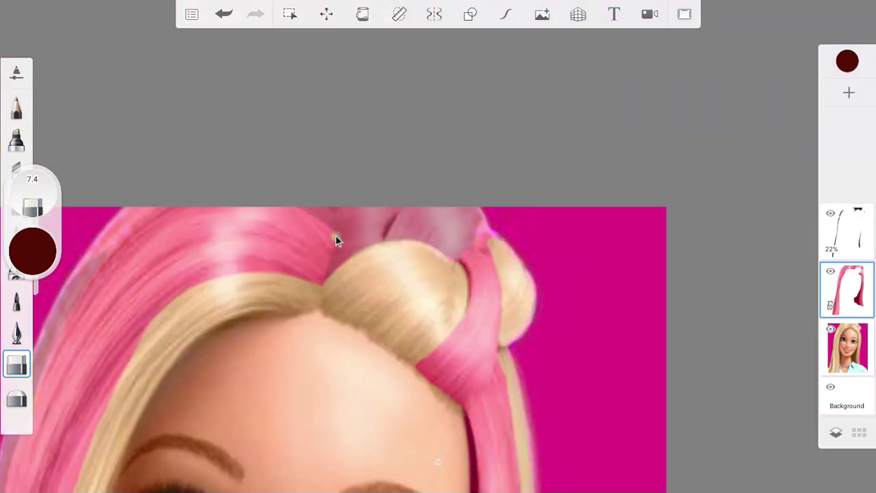
scroll(341, 246, "up", 6)
mouse_move(329, 246)
left_mouse_down()
mouse_move(295, 250)
mouse_move(472, 140)
left_mouse_up()
left_click(232, 26)
scroll(262, 132, "down", 6)
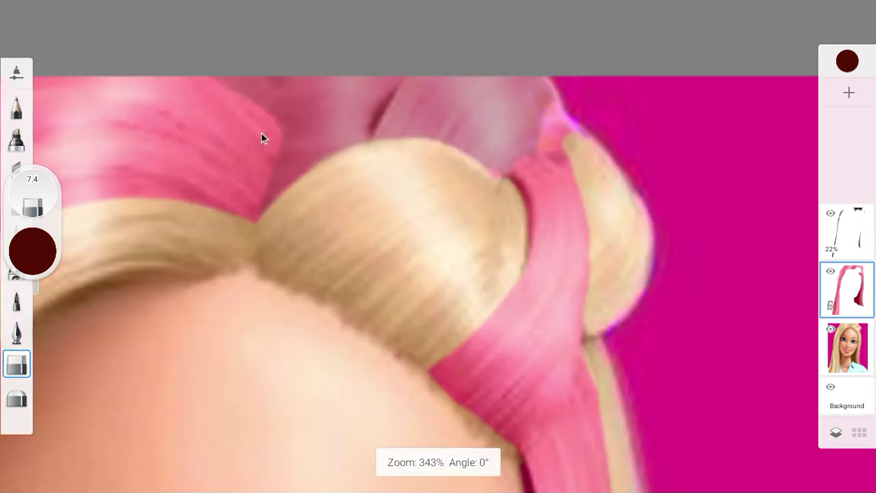
scroll(263, 129, "down", 1)
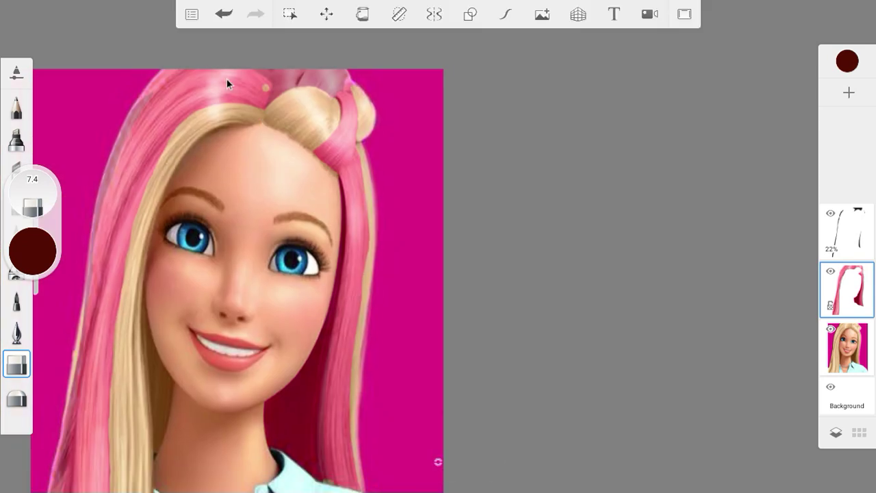
left_click(228, 26)
Select the black hair layer and erase the black over the pink section behind the front bun, up to the dark crease
scroll(151, 84, "up", 5)
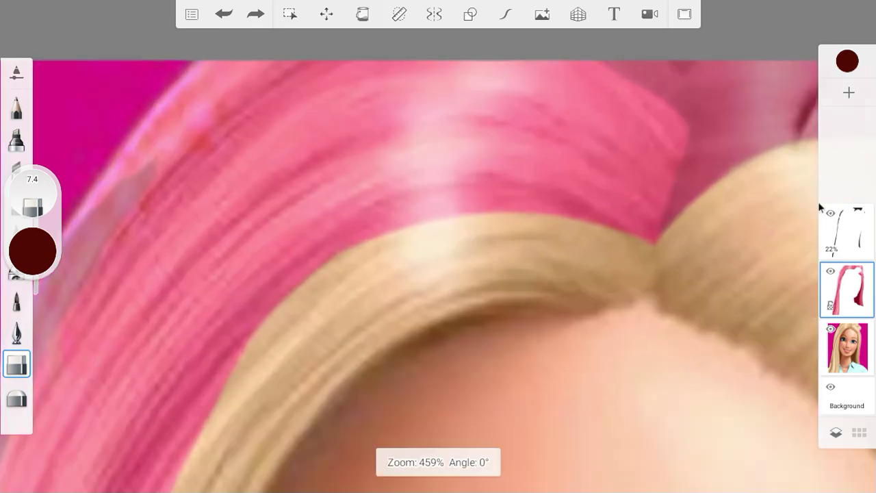
left_click(845, 236)
left_click(845, 236)
left_click(517, 258)
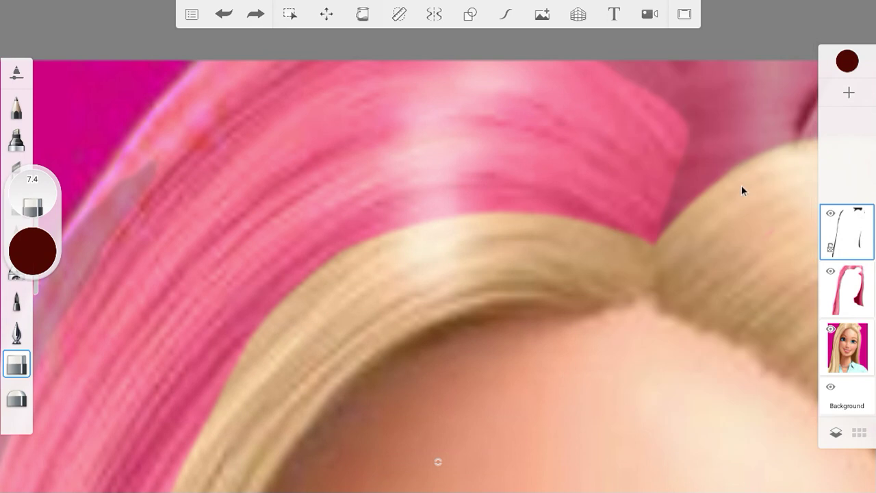
mouse_move(763, 147)
left_mouse_down()
mouse_move(660, 226)
mouse_move(715, 171)
mouse_move(674, 202)
mouse_move(703, 154)
mouse_move(694, 160)
mouse_move(722, 107)
mouse_move(694, 153)
mouse_move(694, 144)
mouse_move(728, 83)
mouse_move(699, 119)
mouse_move(731, 59)
mouse_move(715, 67)
mouse_move(702, 98)
mouse_move(756, 48)
mouse_move(753, 72)
mouse_move(710, 134)
mouse_move(789, 73)
mouse_move(749, 119)
mouse_move(774, 91)
mouse_move(736, 164)
mouse_move(781, 114)
left_mouse_up()
left_click_drag(769, 149, 804, 80)
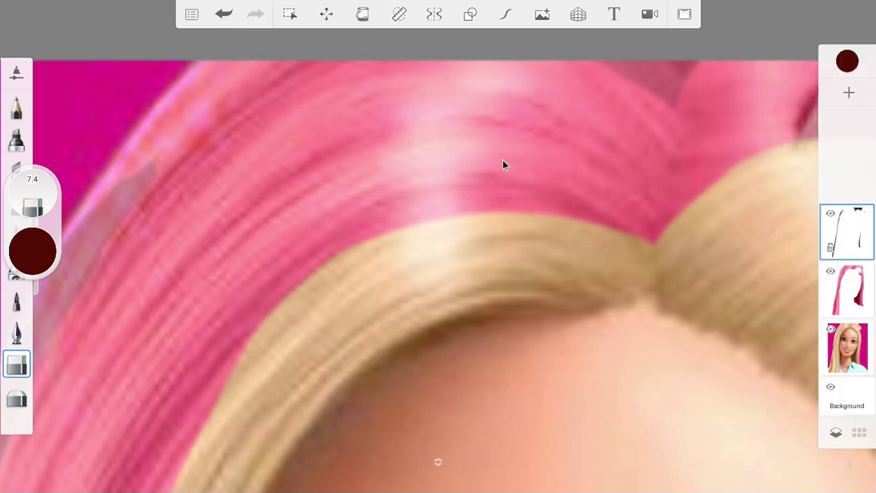
scroll(502, 160, "down", 5)
scroll(691, 89, "up", 5)
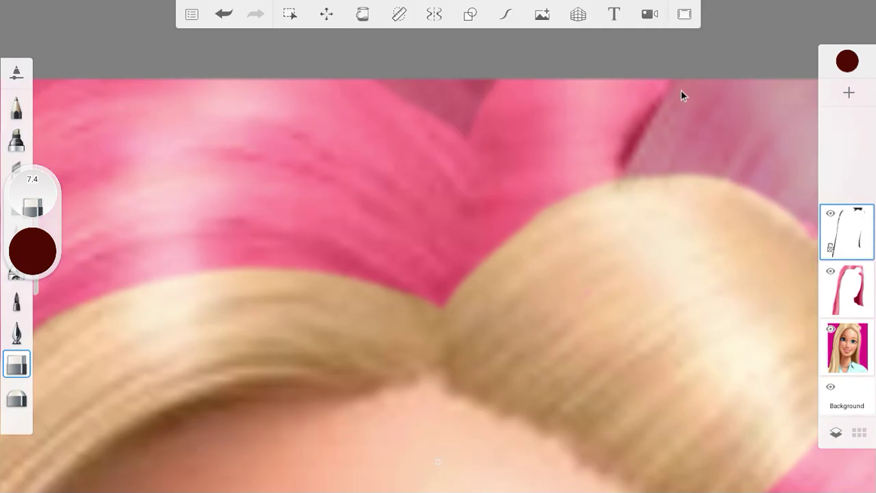
scroll(677, 91, "up", 3)
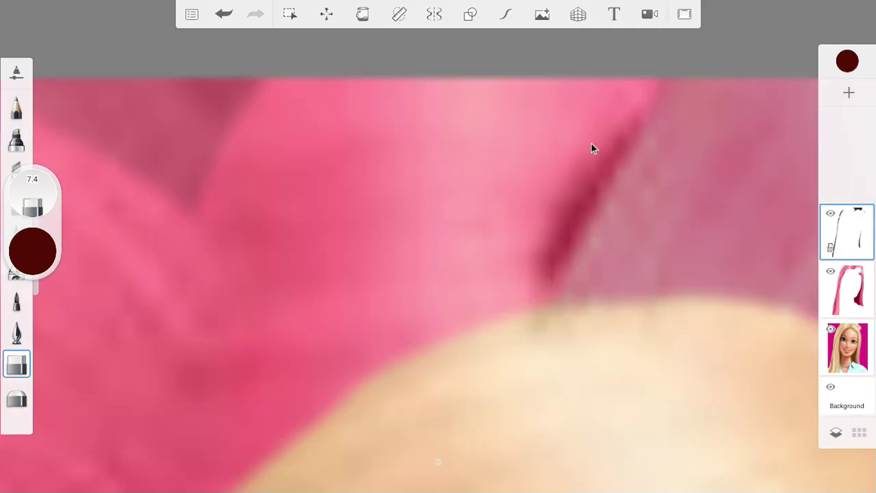
scroll(503, 281, "down", 5)
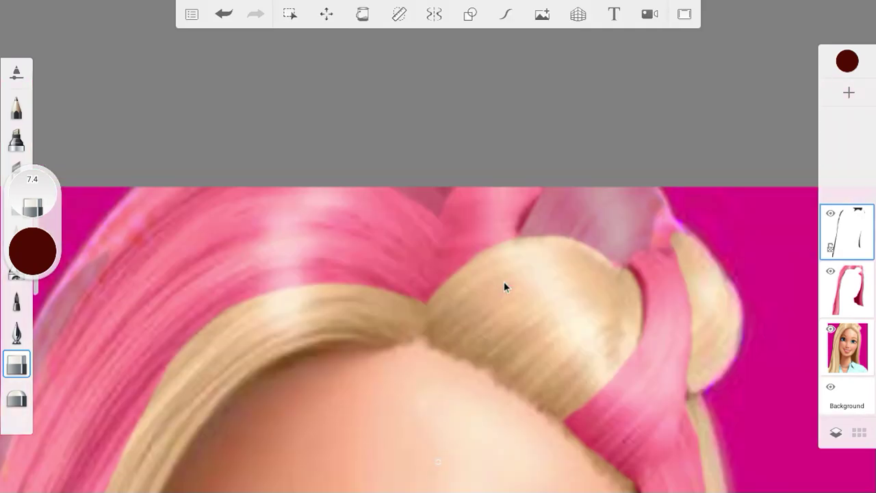
scroll(504, 273, "down", 3)
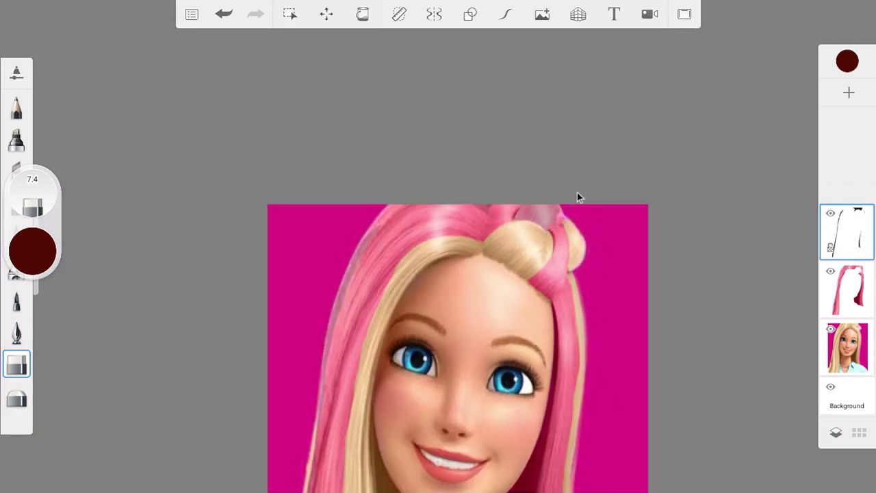
Set the black hair layer's opacity to 100
scroll(462, 302, "down", 3)
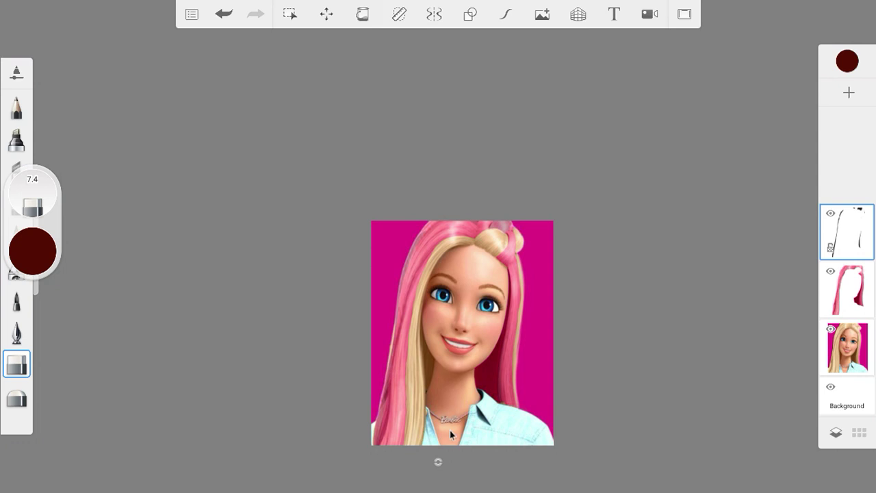
scroll(450, 429, "up", 5)
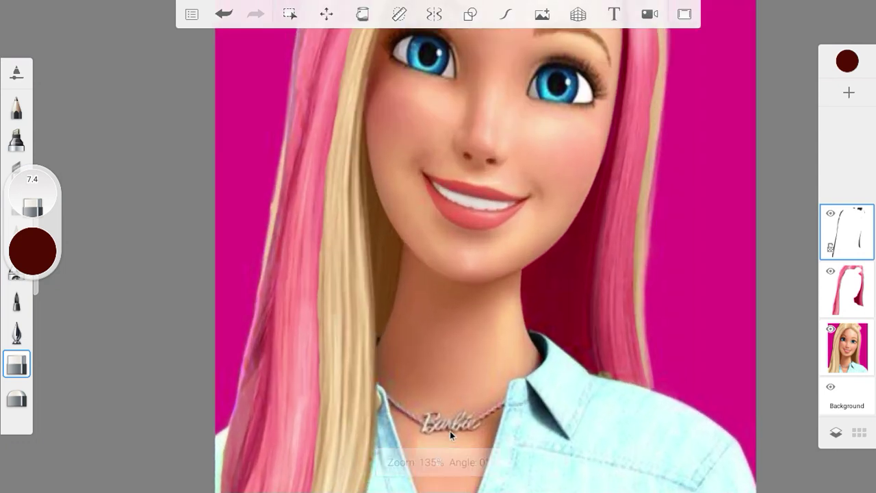
left_click(850, 243)
left_click_drag(725, 250, 854, 255)
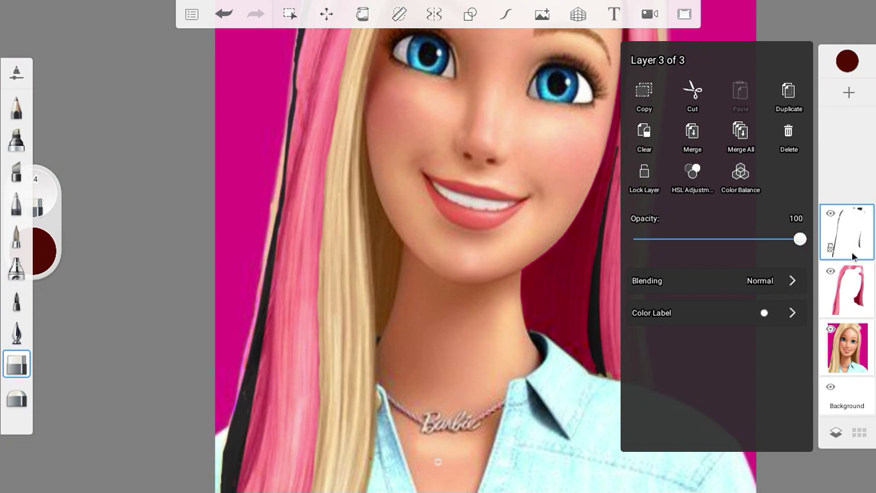
left_click(156, 321)
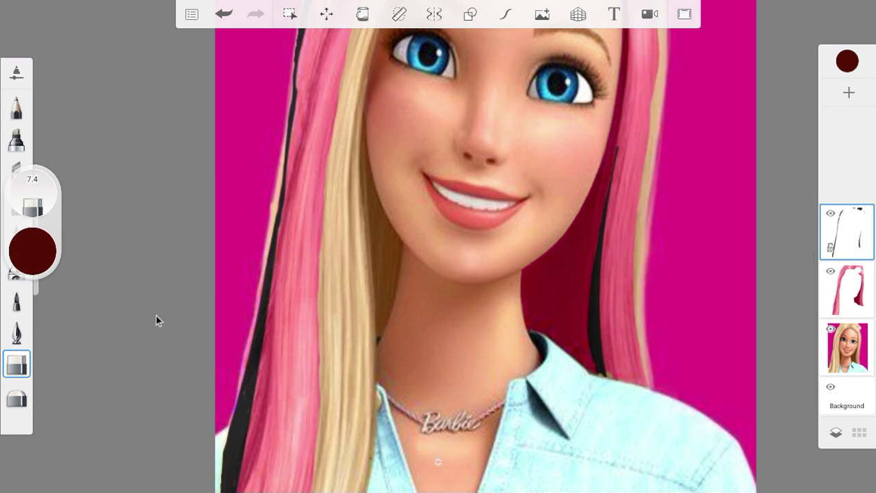
Select the pink hair layer and erase the dark pink over the hair behind the chin and neck, inside the black strand
left_click(848, 302)
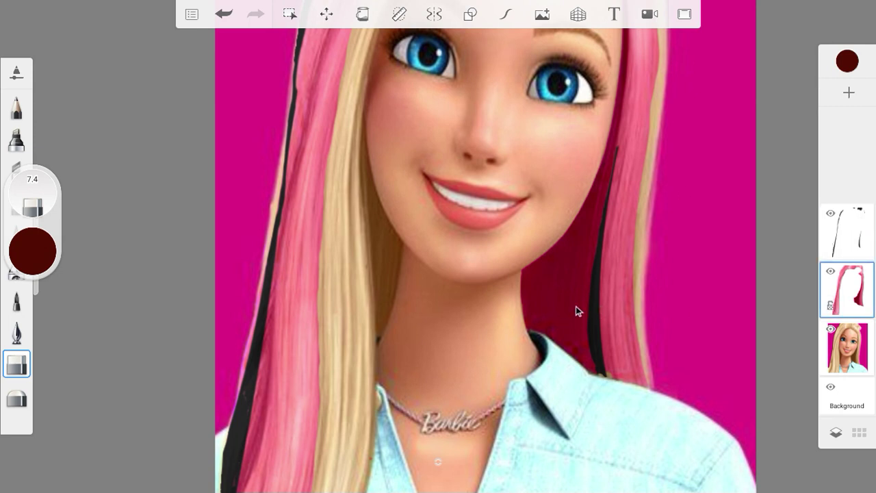
scroll(576, 306, "up", 5)
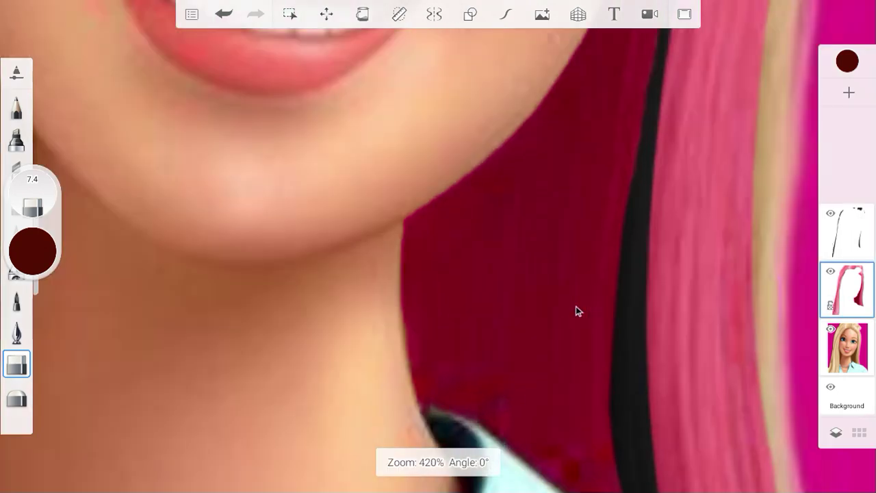
scroll(576, 306, "down", 2)
scroll(577, 311, "down", 3)
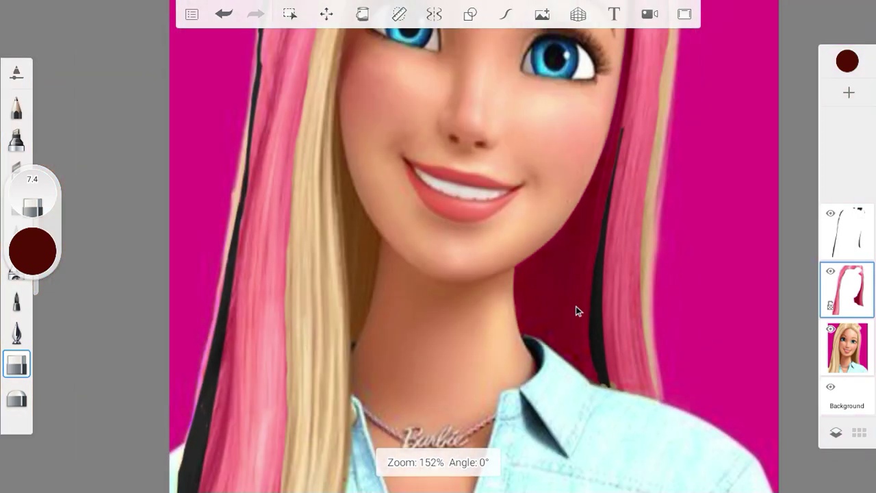
scroll(575, 306, "up", 4)
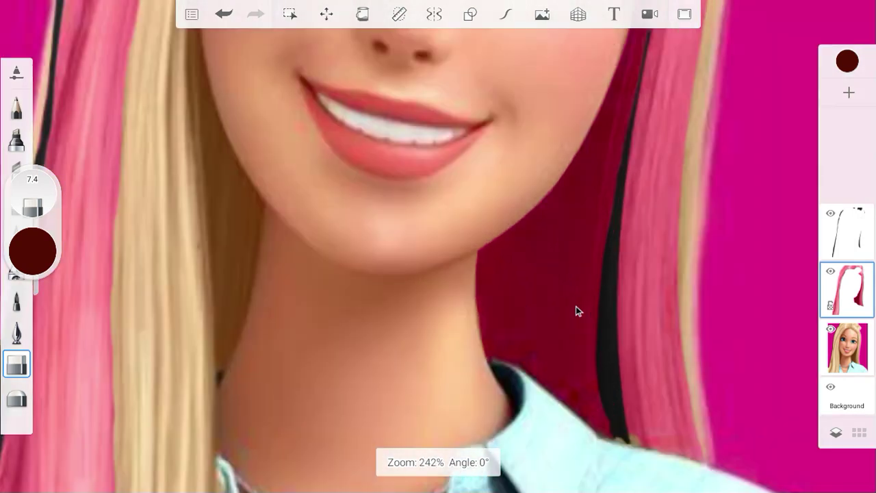
mouse_move(443, 307)
left_mouse_down()
mouse_move(443, 261)
mouse_move(461, 384)
mouse_move(472, 219)
mouse_move(468, 273)
mouse_move(494, 359)
mouse_move(497, 210)
mouse_move(507, 213)
mouse_move(574, 110)
mouse_move(548, 176)
mouse_move(611, 58)
left_mouse_up()
left_click_drag(653, 7, 624, 87)
mouse_move(618, 123)
left_mouse_down()
mouse_move(615, 214)
mouse_move(615, 132)
mouse_move(596, 164)
mouse_move(611, 96)
mouse_move(558, 260)
mouse_move(575, 164)
mouse_move(549, 247)
mouse_move(562, 197)
mouse_move(531, 249)
mouse_move(532, 232)
mouse_move(513, 261)
mouse_move(516, 246)
mouse_move(501, 364)
mouse_move(528, 410)
mouse_move(596, 479)
mouse_move(549, 435)
mouse_move(603, 472)
mouse_move(541, 359)
mouse_move(584, 460)
mouse_move(608, 486)
mouse_move(558, 350)
mouse_move(606, 463)
mouse_move(587, 371)
mouse_move(597, 411)
mouse_move(612, 229)
mouse_move(605, 380)
mouse_move(588, 382)
mouse_move(571, 354)
mouse_move(595, 421)
left_mouse_up()
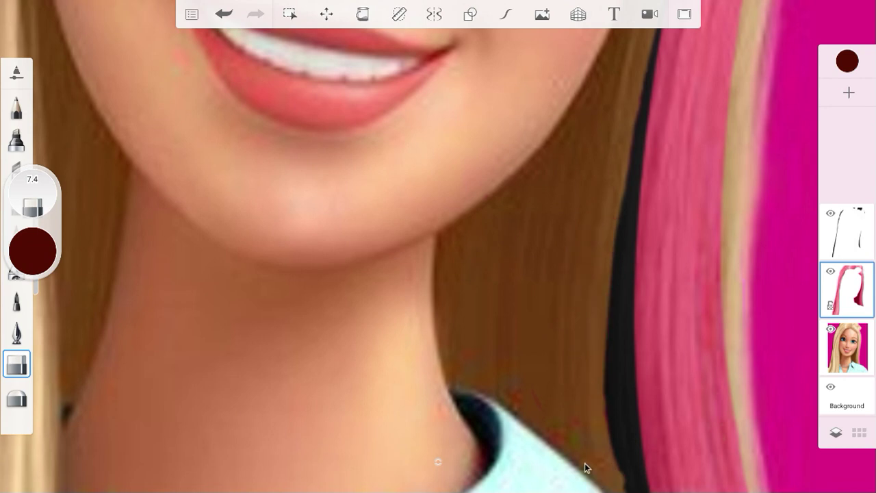
scroll(481, 302, "down", 5)
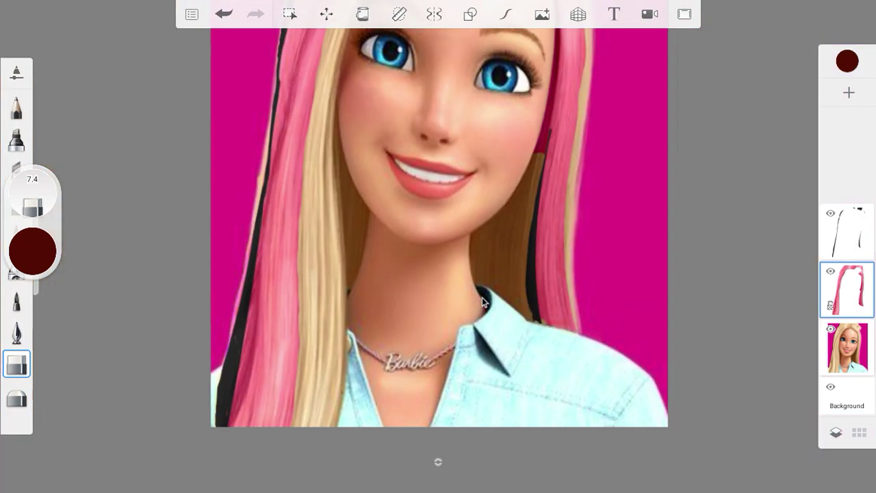
Erase the remaining dark pink along the cheek and beside the eye, following the inner edge of the pink strand
scroll(611, 81, "up", 5)
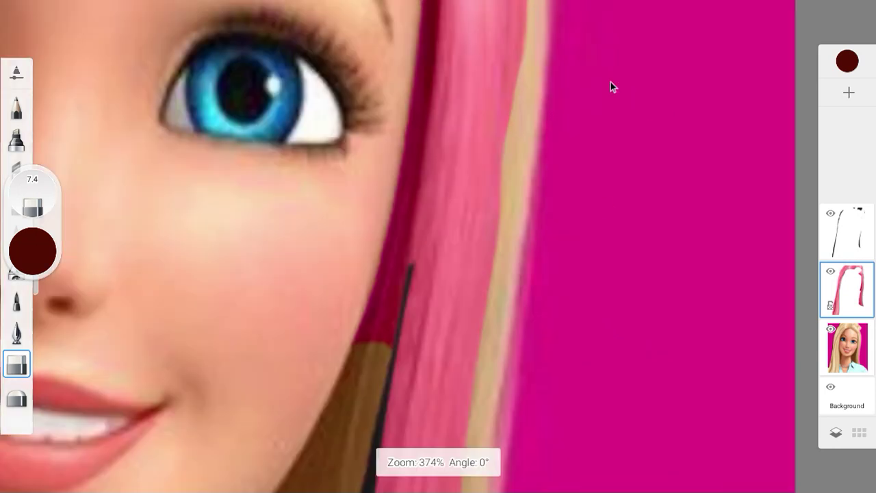
mouse_move(335, 247)
left_mouse_down()
mouse_move(303, 423)
mouse_move(292, 427)
left_mouse_up()
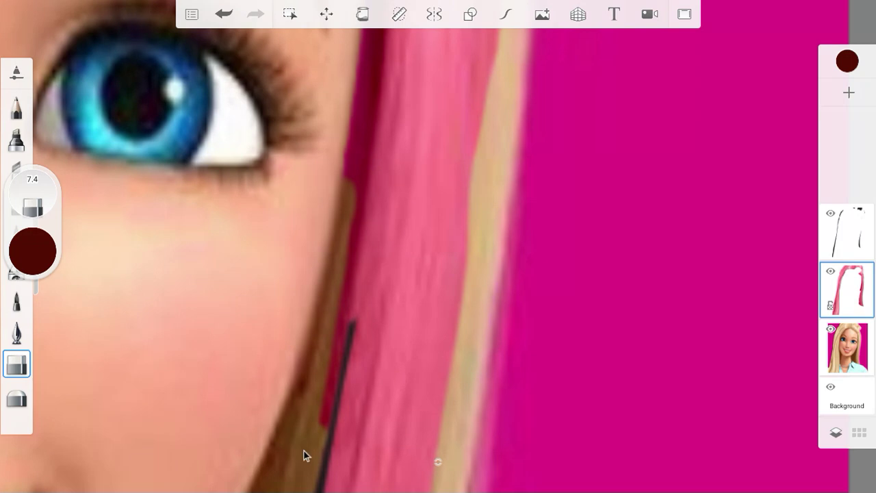
left_click_drag(341, 277, 374, 4)
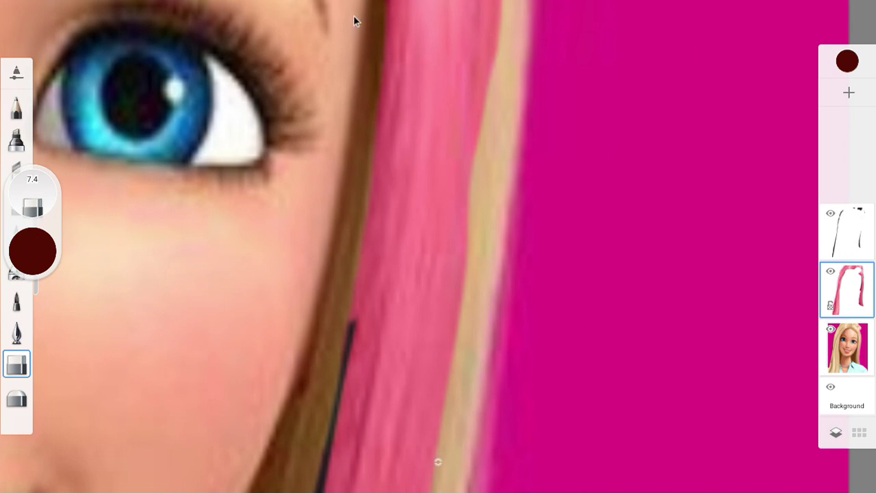
mouse_move(325, 35)
scroll(263, 359, "down", 5)
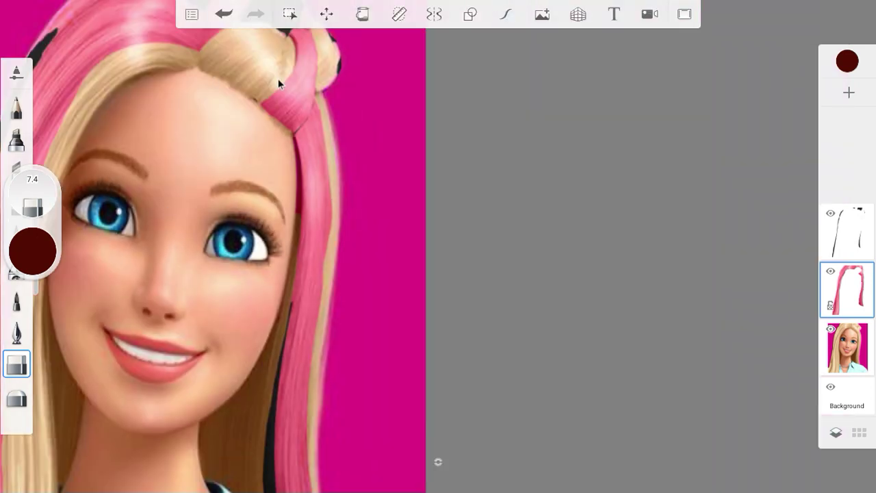
Select the black hair layer and erase the stray black marks on the pink wrapping strand, the hairline and the bun's outer edge
scroll(278, 83, "up", 7)
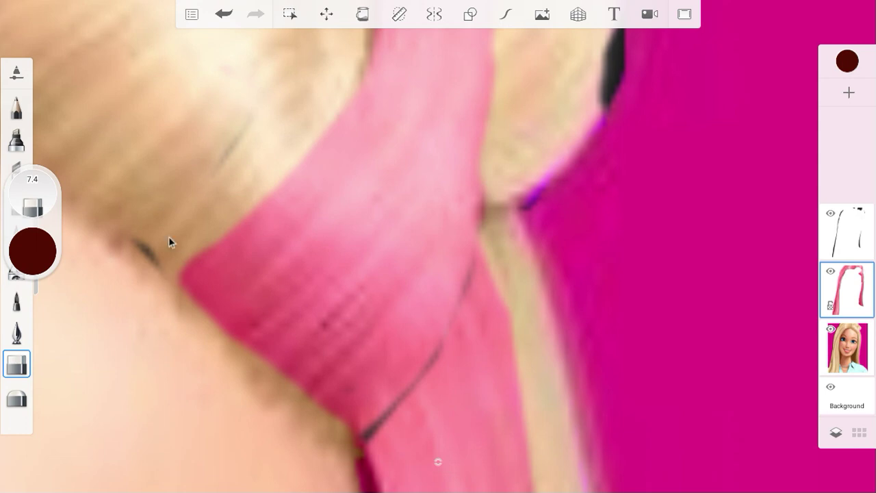
left_click(864, 239)
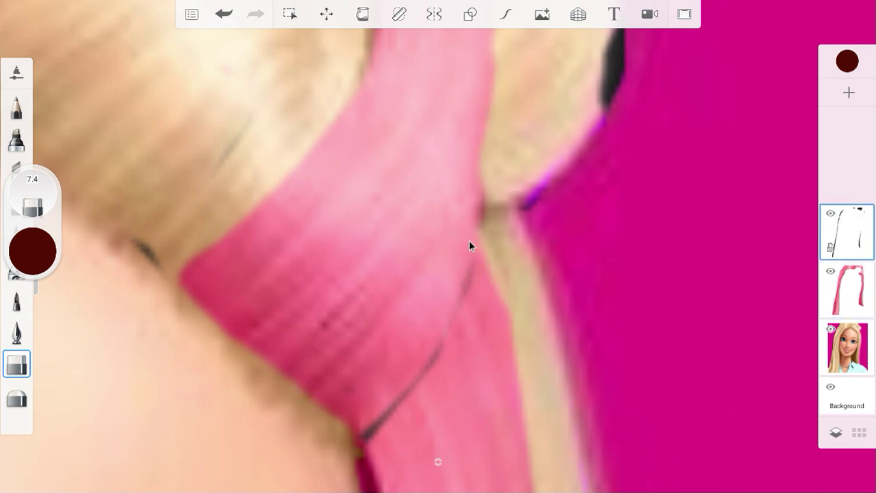
mouse_move(475, 237)
left_mouse_down()
mouse_move(447, 332)
mouse_move(351, 475)
left_mouse_up()
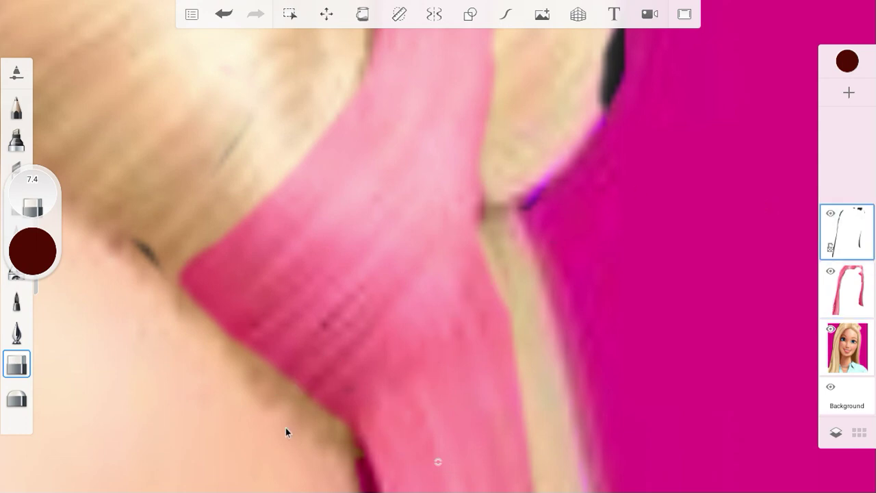
left_click_drag(618, 24, 598, 99)
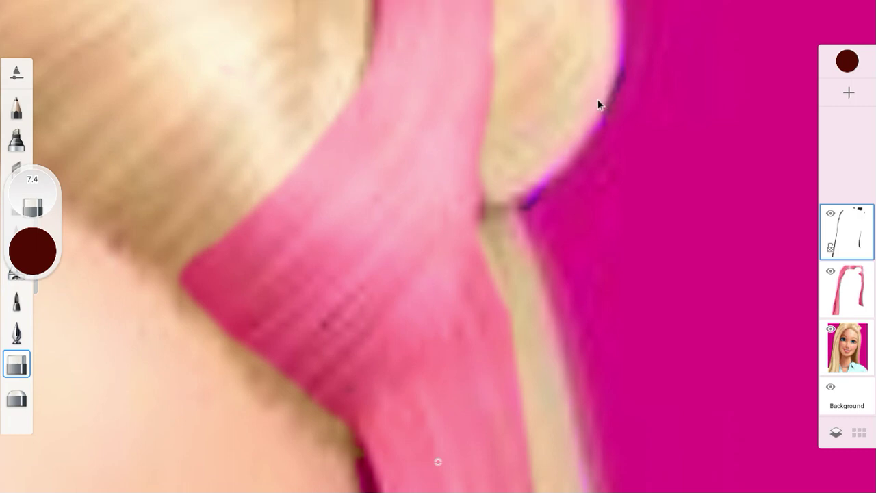
scroll(469, 322, "down", 5)
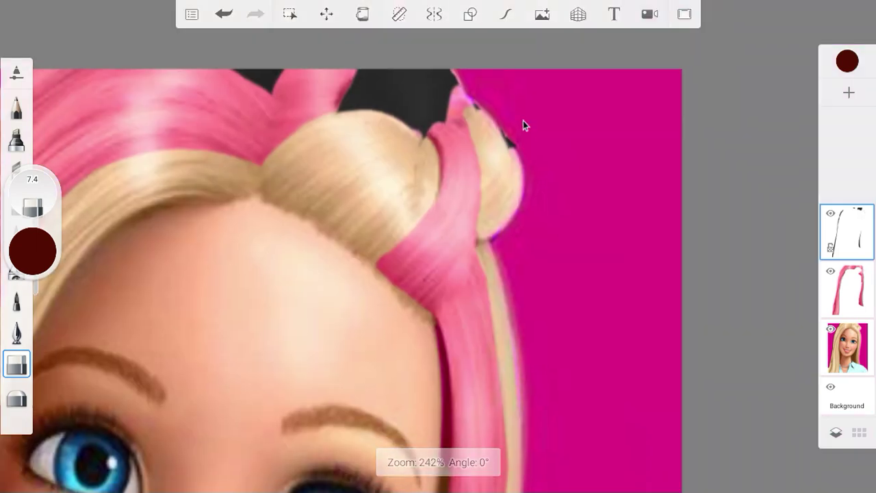
scroll(516, 107, "up", 5)
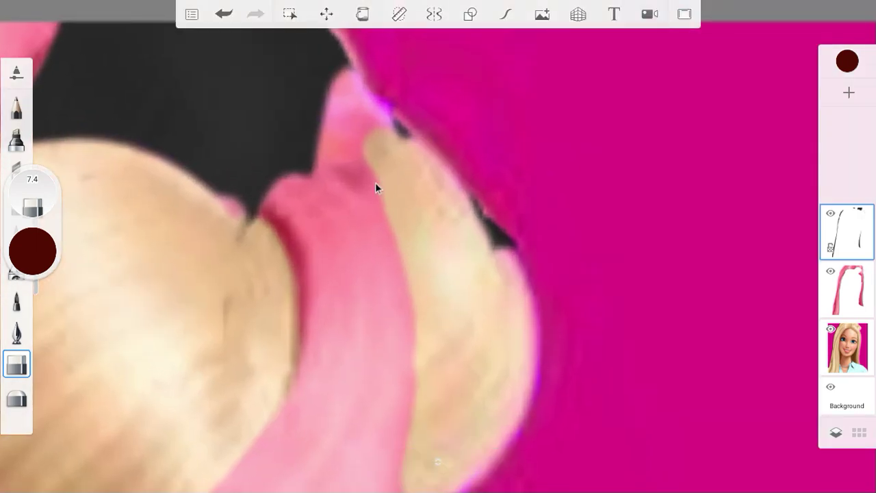
mouse_move(429, 154)
left_mouse_down()
mouse_move(546, 273)
mouse_move(515, 261)
left_mouse_up()
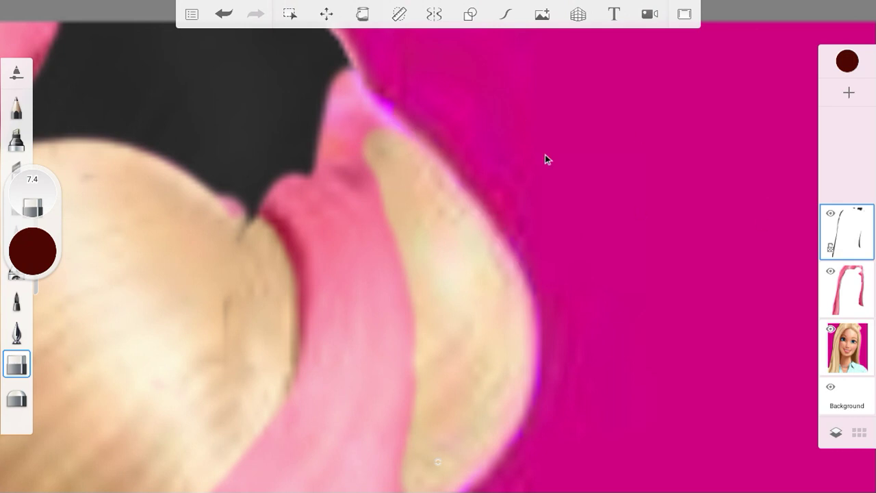
Erase the pink over the upper tip of the bun's outer section, then the stray black mark on the front section's layer
left_click(847, 289)
mouse_move(363, 116)
left_mouse_down()
mouse_move(333, 80)
mouse_move(383, 122)
mouse_move(335, 128)
left_mouse_up()
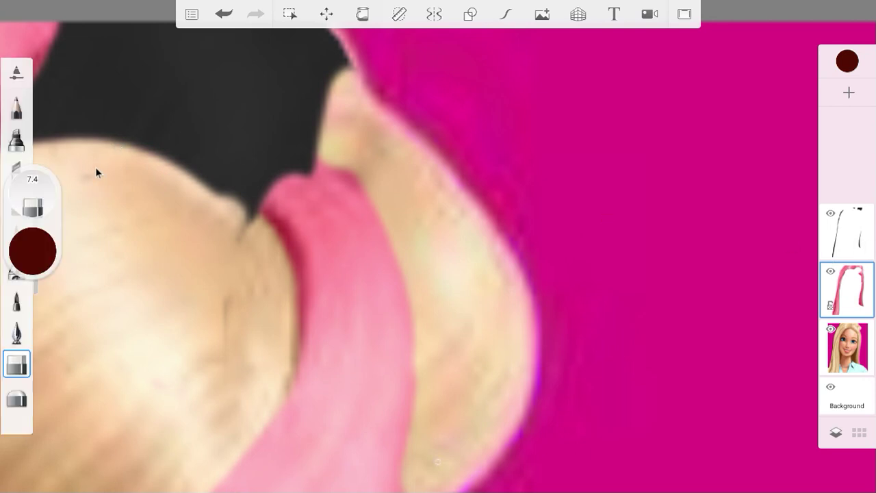
left_click(839, 212)
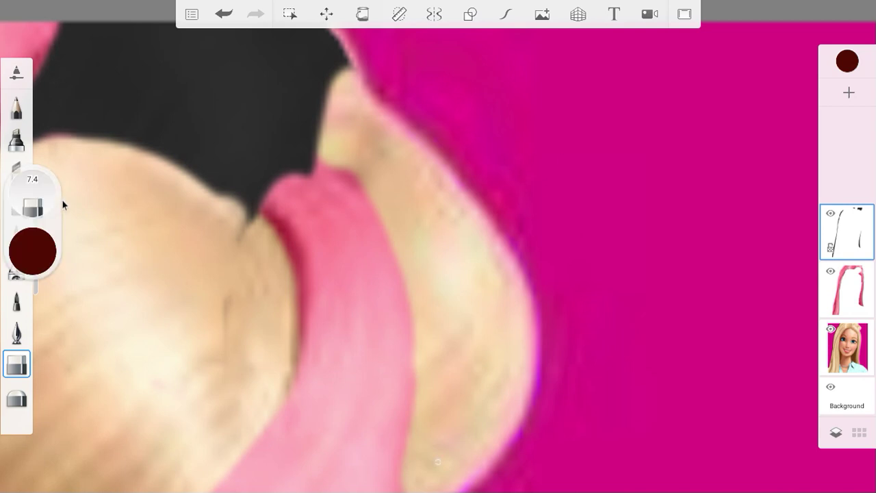
scroll(564, 156, "down", 5)
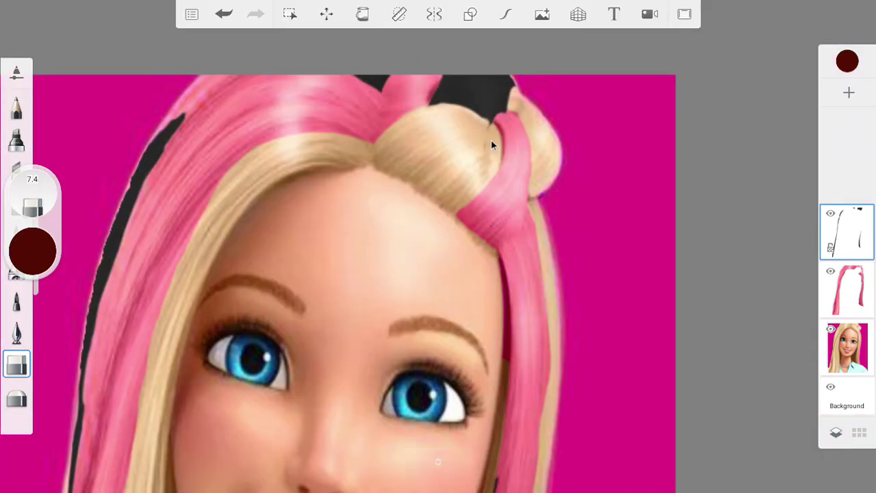
scroll(491, 145, "up", 5)
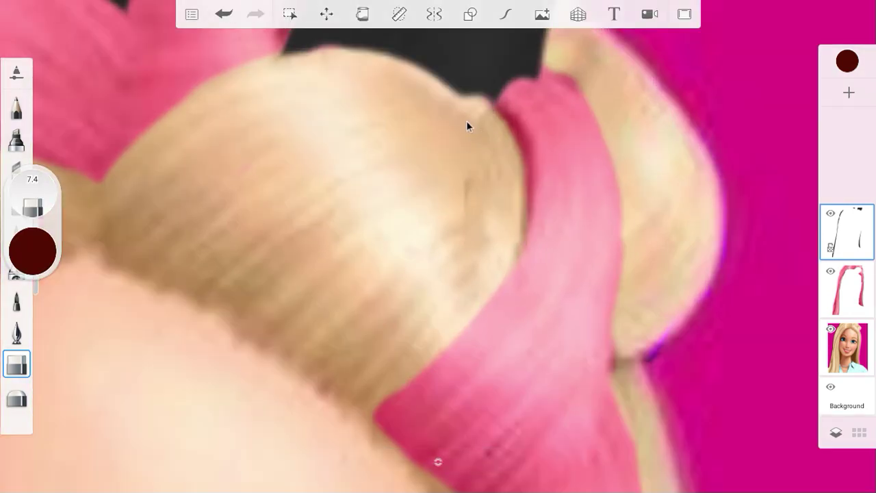
scroll(447, 130, "down", 5)
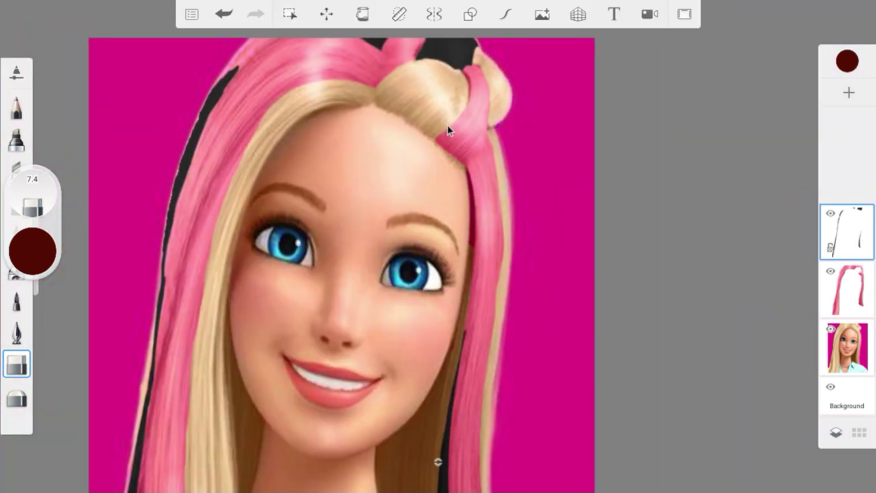
scroll(447, 125, "down", 3)
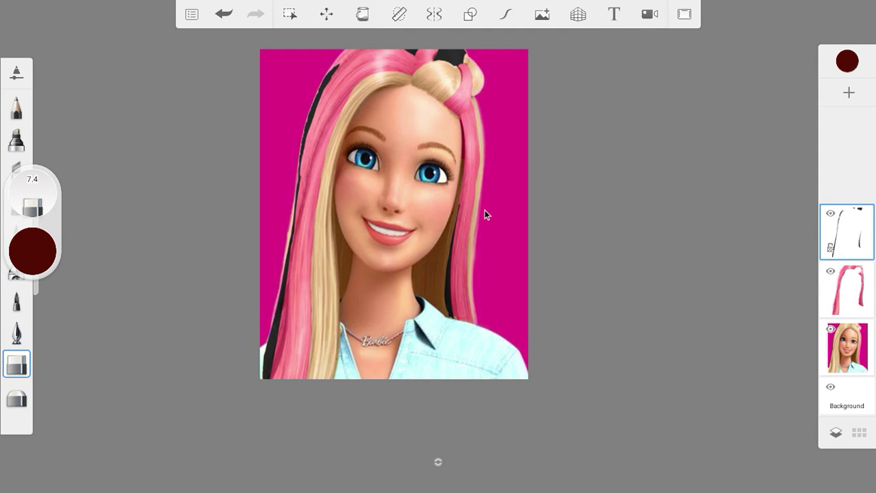
scroll(485, 214, "up", 4)
scroll(485, 215, "down", 4)
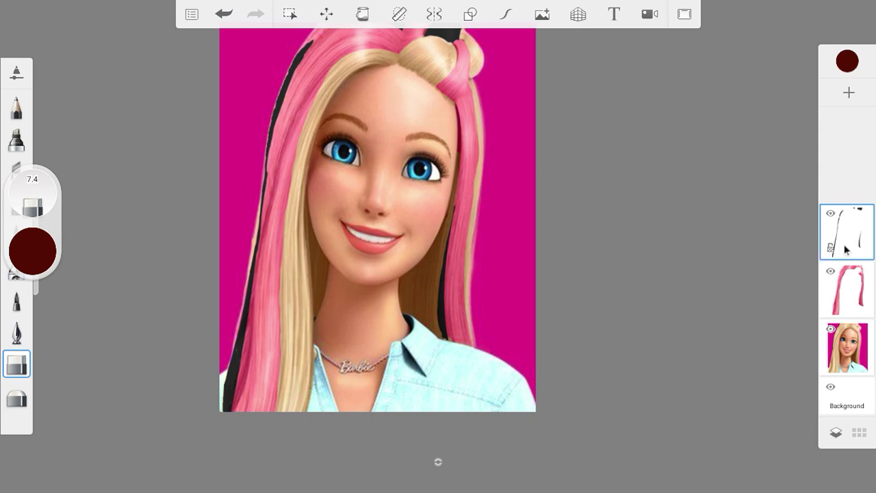
Add a new top layer and select the large shirt section, including its seams, on the doll image layer with the magic wand
left_click(850, 91)
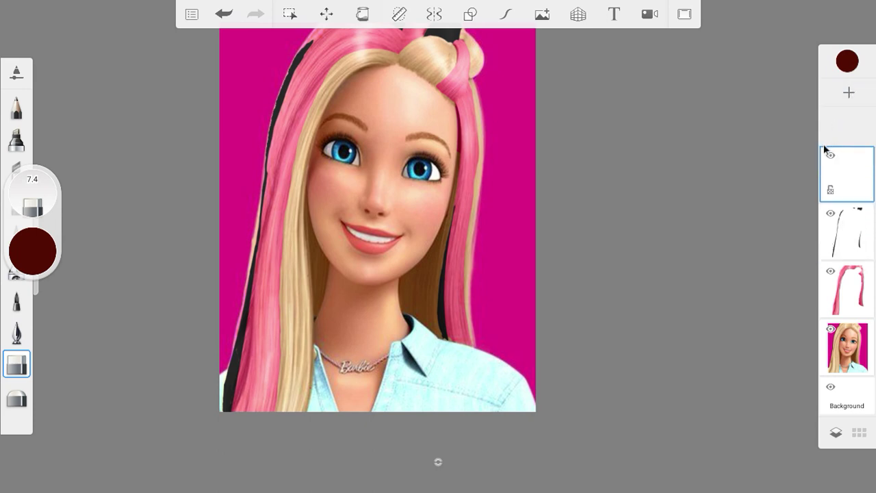
left_click(289, 14)
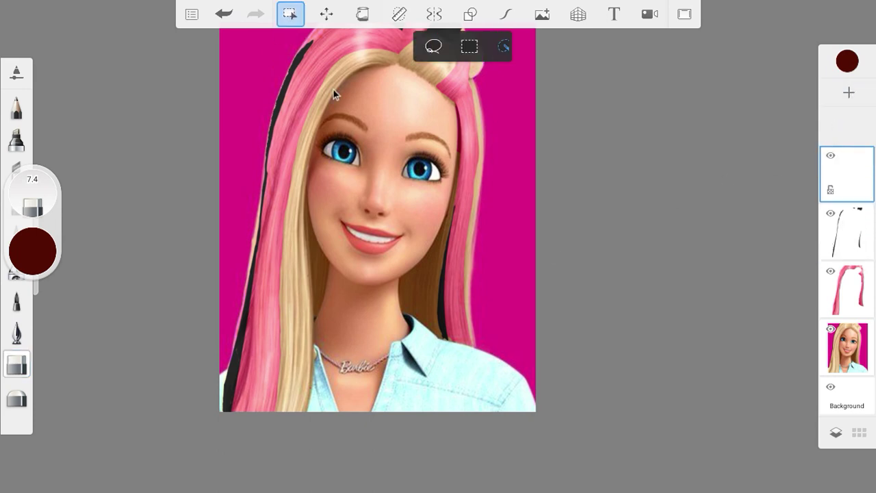
left_click(864, 361)
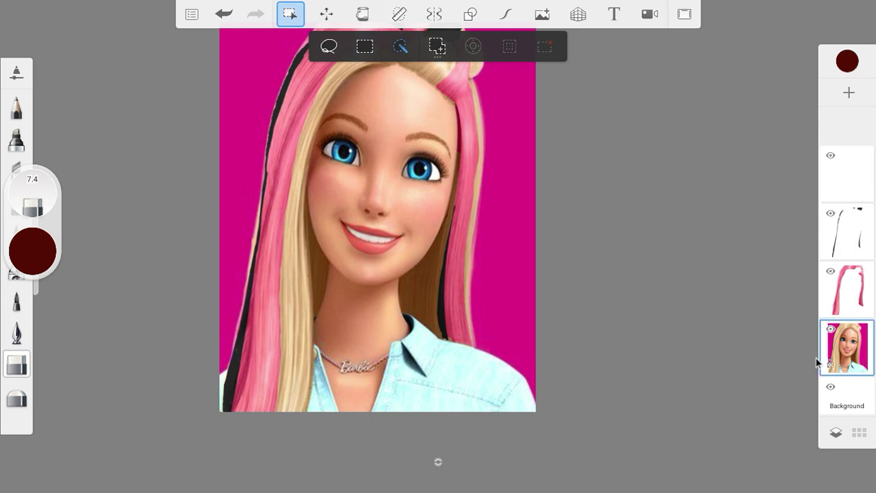
left_click(468, 389)
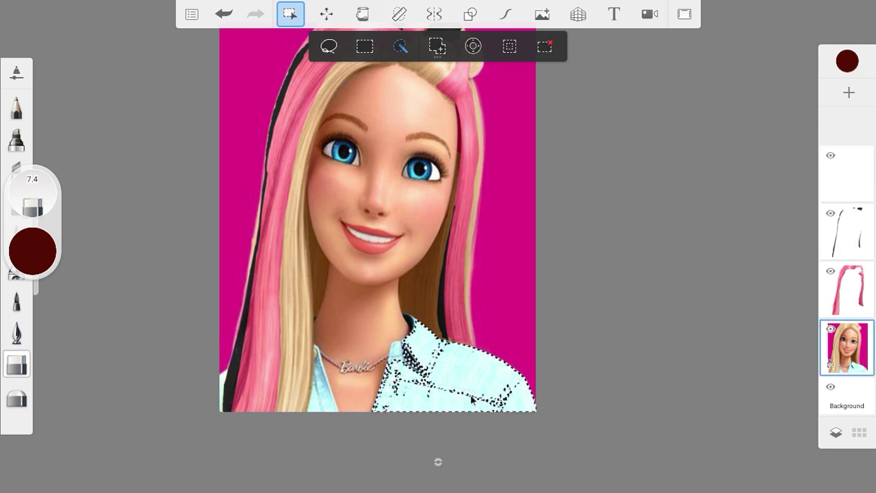
scroll(470, 395, "up", 5)
left_click(631, 419)
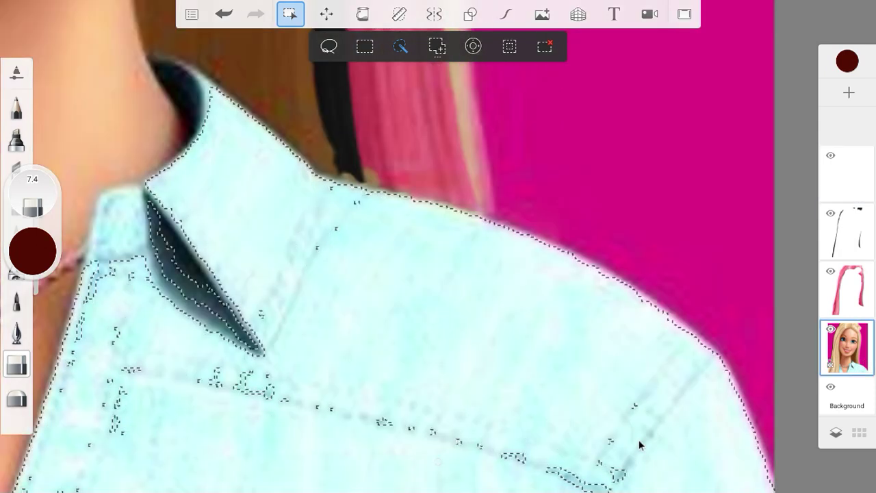
left_click(622, 466)
left_click(582, 482)
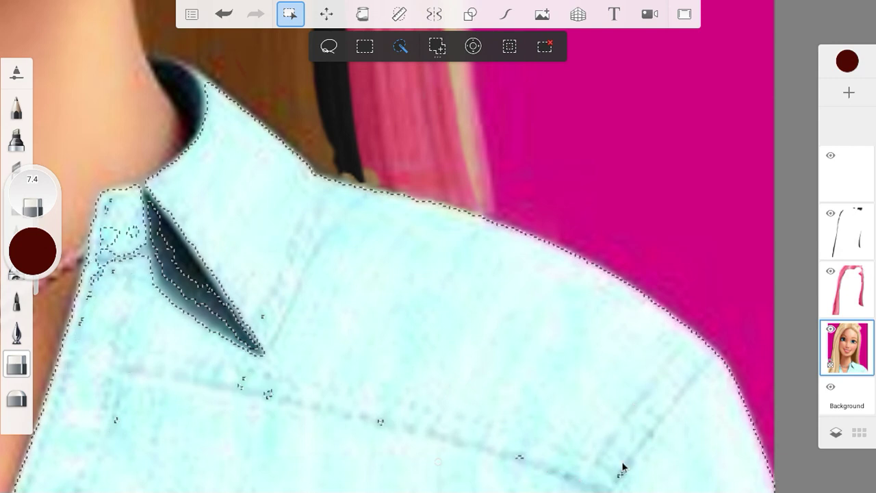
Extend the magic wand selection over the dark collar fold and the collar's inner shadow, with the tolerance set to 112
left_click(180, 260)
left_click(180, 247)
left_click(150, 255)
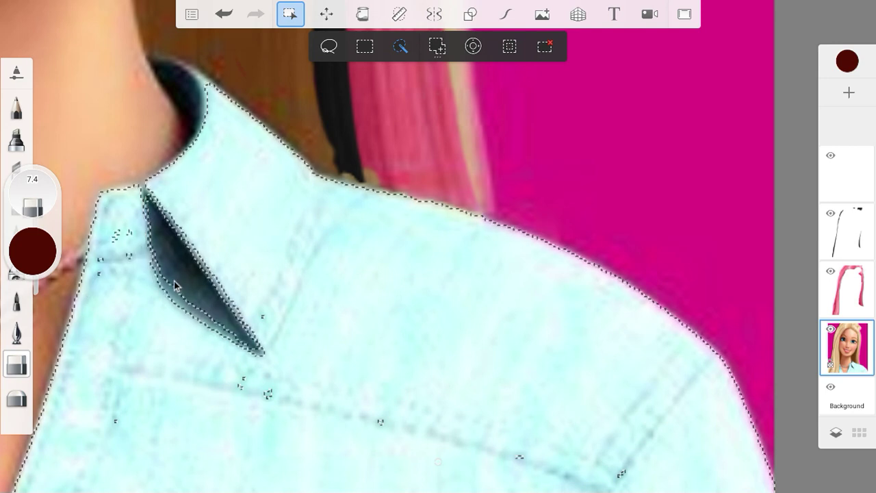
left_click(253, 342)
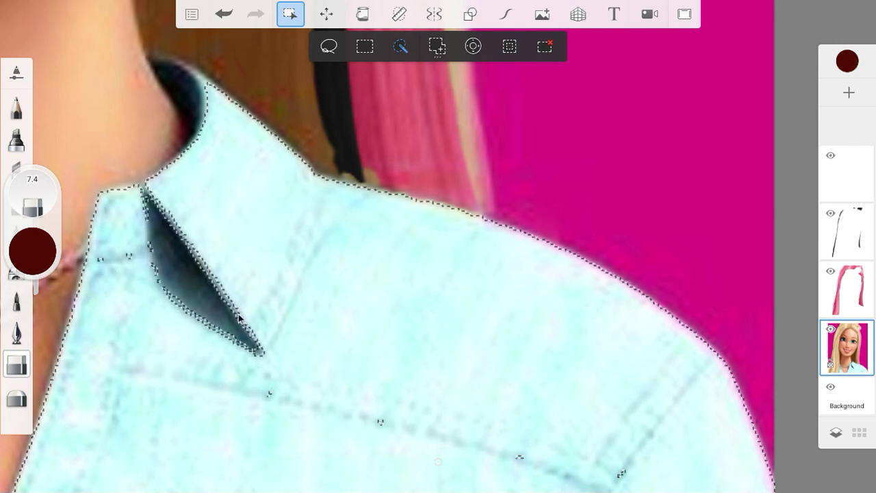
left_click(190, 104)
left_click(405, 47)
left_click_drag(420, 79, 419, 80)
left_click(205, 113)
left_click(158, 260)
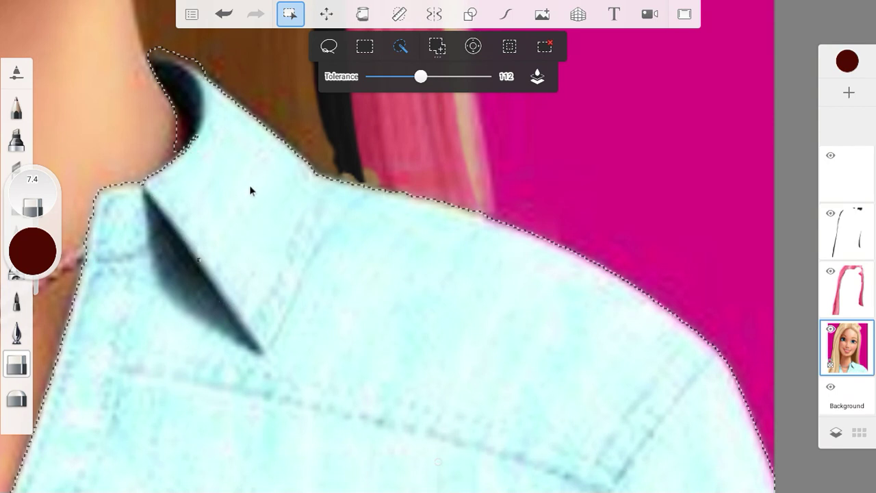
Add the collar section beside the blonde hair and the small shirt corner outside the black strand to the selection
scroll(330, 251, "down", 6)
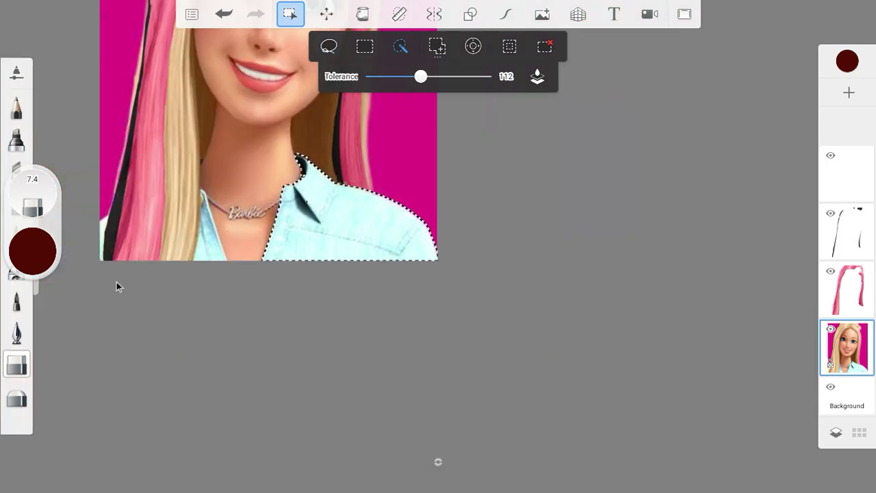
scroll(149, 266, "up", 4)
left_click(374, 246)
scroll(328, 315, "down", 4)
scroll(133, 207, "up", 2)
left_click(135, 205)
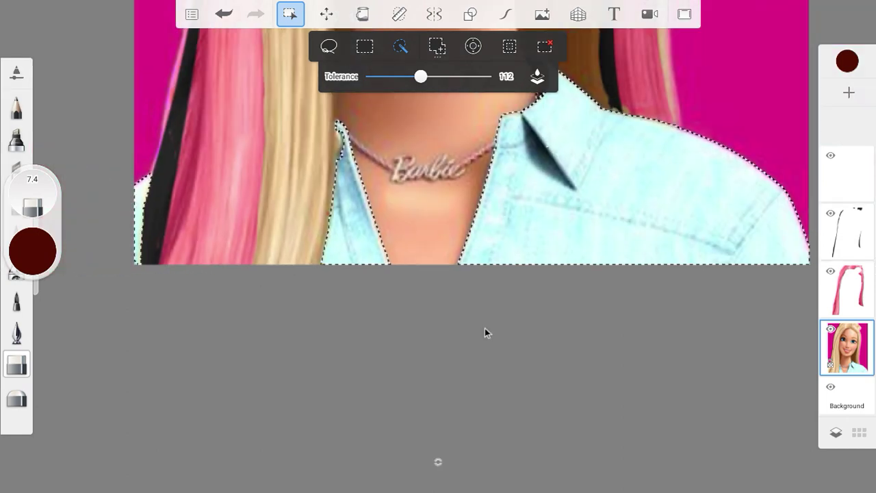
Subtract the neck skin beside the collar's inner shadow and the excess hair above the collar from the selection with the lasso
scroll(485, 328, "down", 2)
scroll(566, 108, "up", 5)
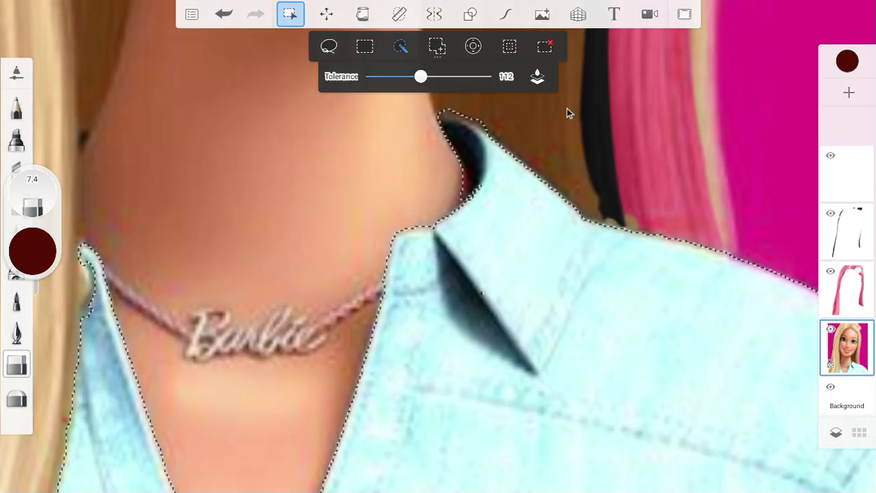
scroll(567, 108, "up", 2)
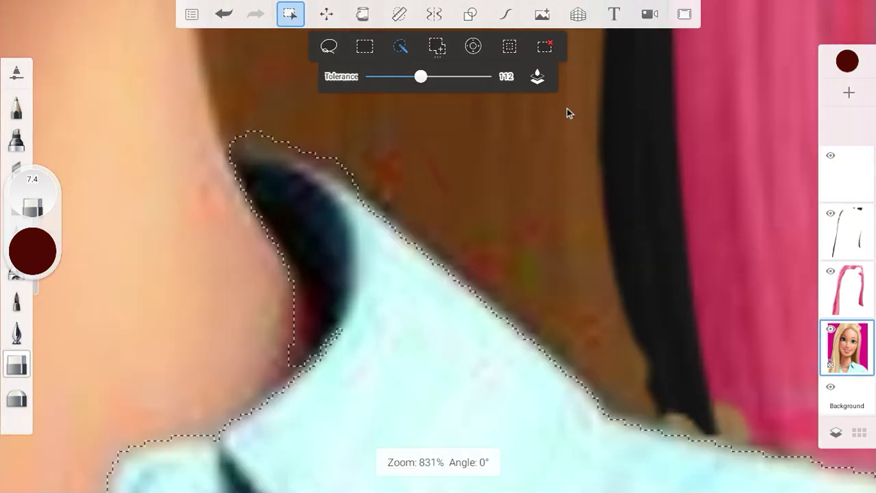
left_click(437, 46)
left_click(328, 46)
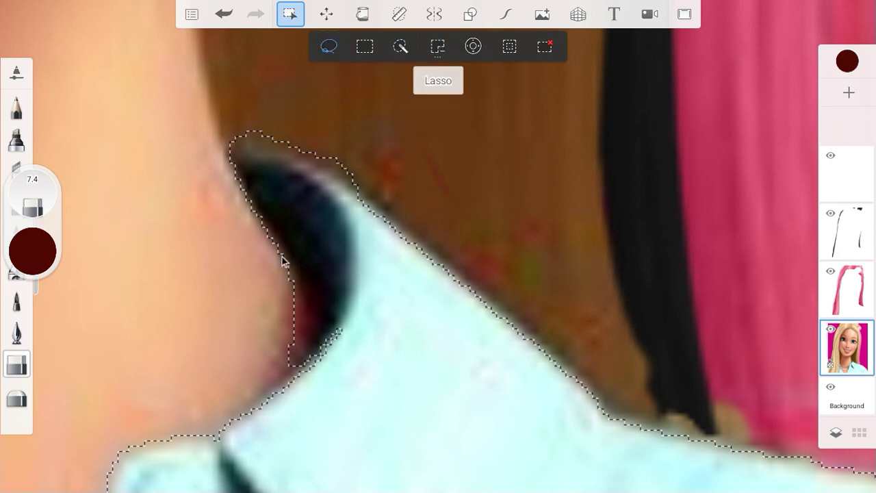
mouse_move(271, 236)
left_mouse_down()
mouse_move(304, 275)
mouse_move(310, 348)
left_mouse_up()
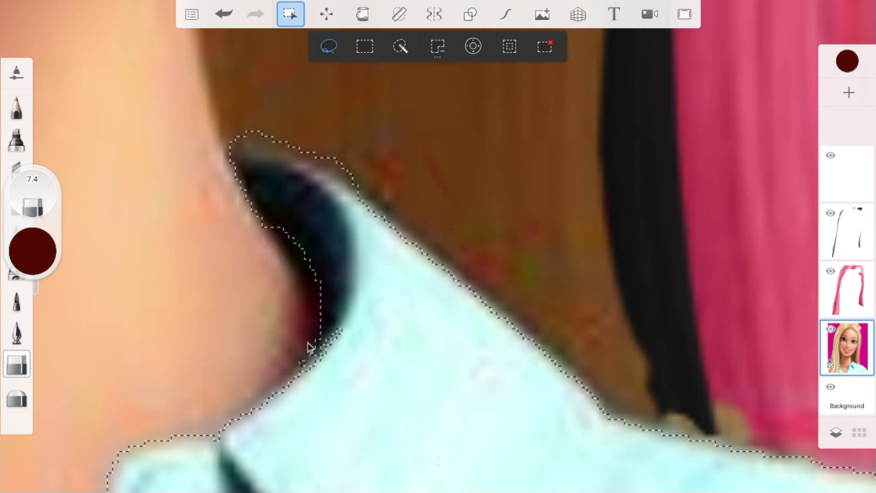
mouse_move(260, 136)
left_mouse_down()
mouse_move(379, 188)
mouse_move(321, 157)
mouse_move(357, 187)
mouse_move(329, 152)
mouse_move(302, 139)
mouse_move(236, 132)
mouse_move(281, 152)
left_mouse_up()
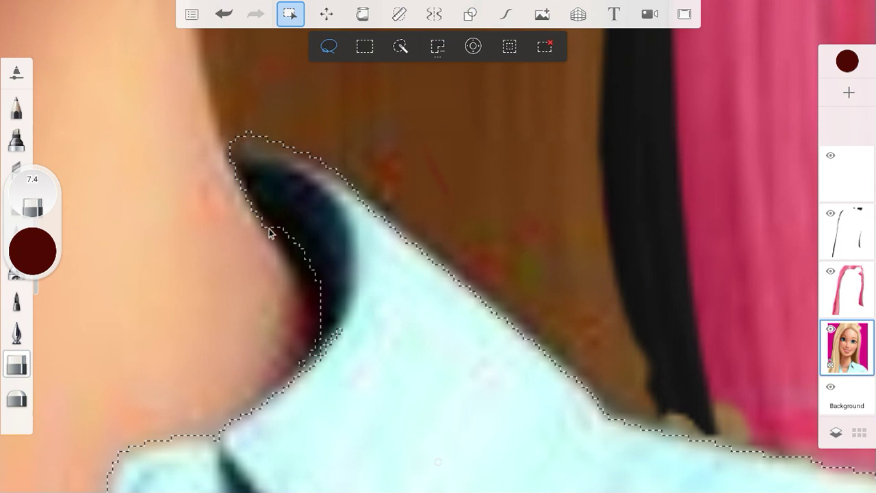
Switch the lasso to Add and include the missing parts of the collar's inner shadow and lower edge in the selection
left_click(438, 48)
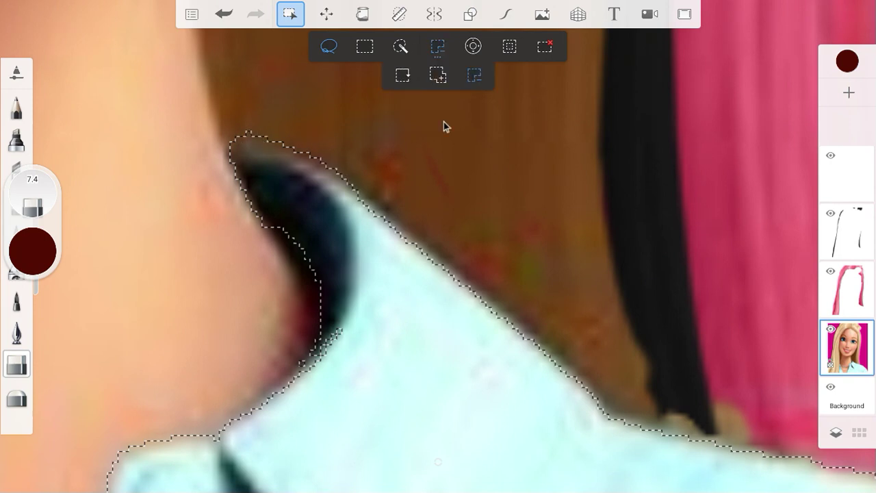
left_click(444, 76)
left_click_drag(279, 221, 333, 281)
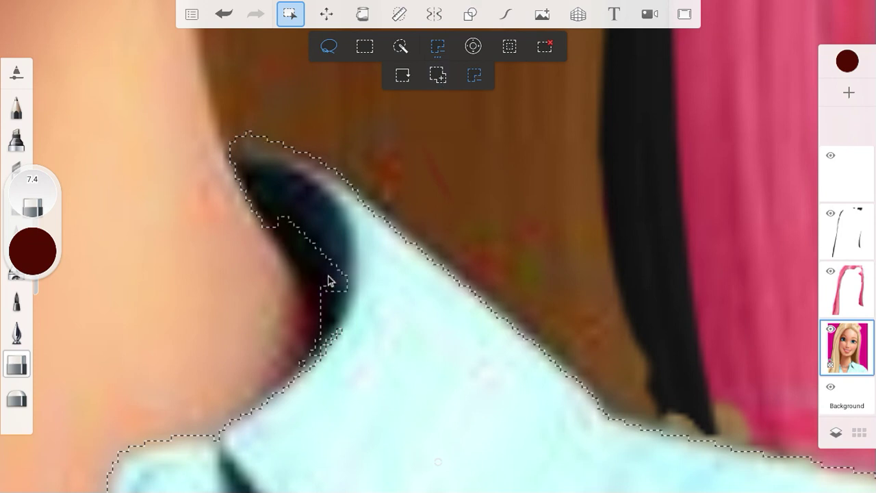
left_click(438, 75)
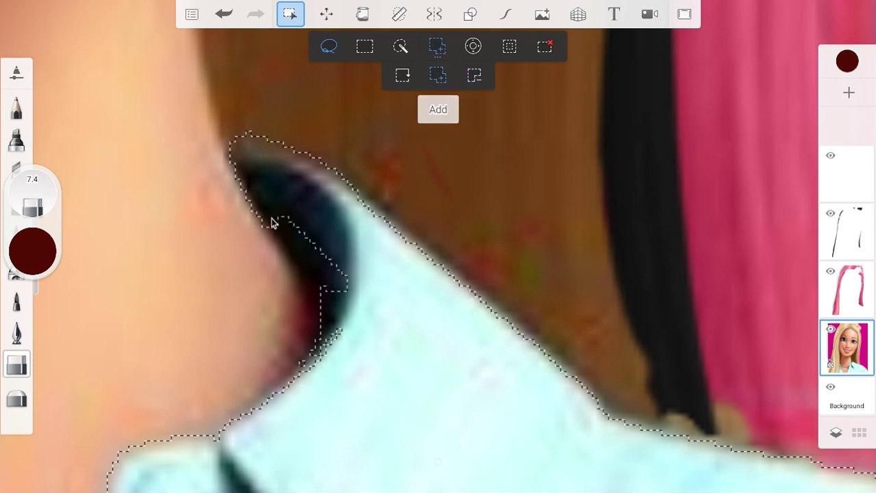
mouse_move(273, 223)
left_mouse_down()
mouse_move(334, 326)
mouse_move(357, 255)
left_mouse_up()
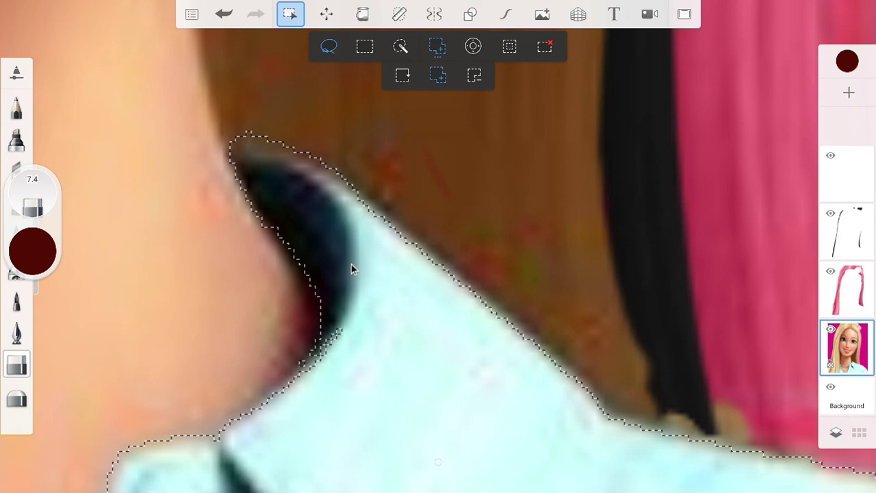
mouse_move(354, 359)
left_mouse_down()
mouse_move(340, 333)
mouse_move(283, 387)
mouse_move(342, 367)
mouse_move(248, 413)
mouse_move(295, 428)
mouse_move(159, 465)
mouse_move(251, 481)
left_mouse_up()
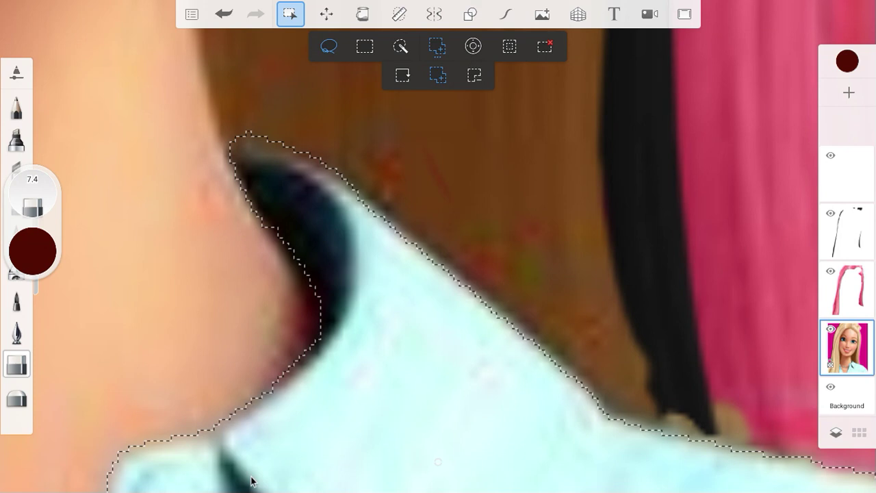
Copy the selected shirt from the doll image layer and paste it in place onto the empty top layer
scroll(381, 217, "down", 5)
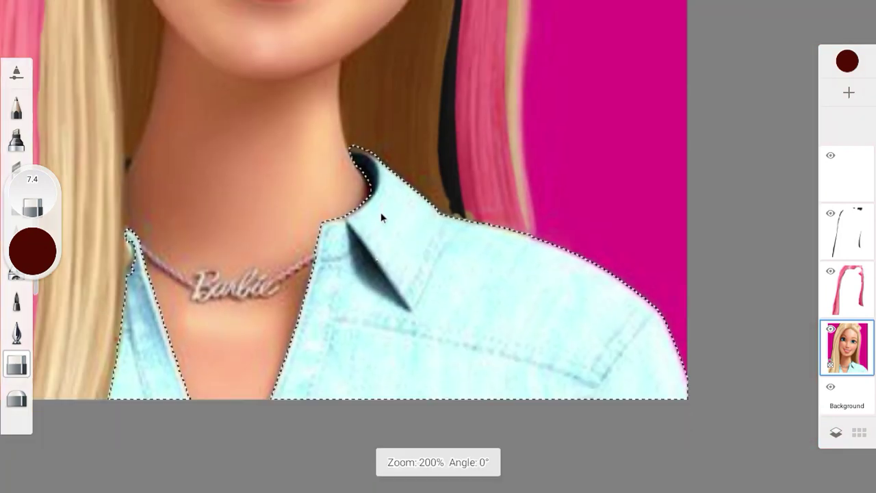
scroll(382, 217, "down", 2)
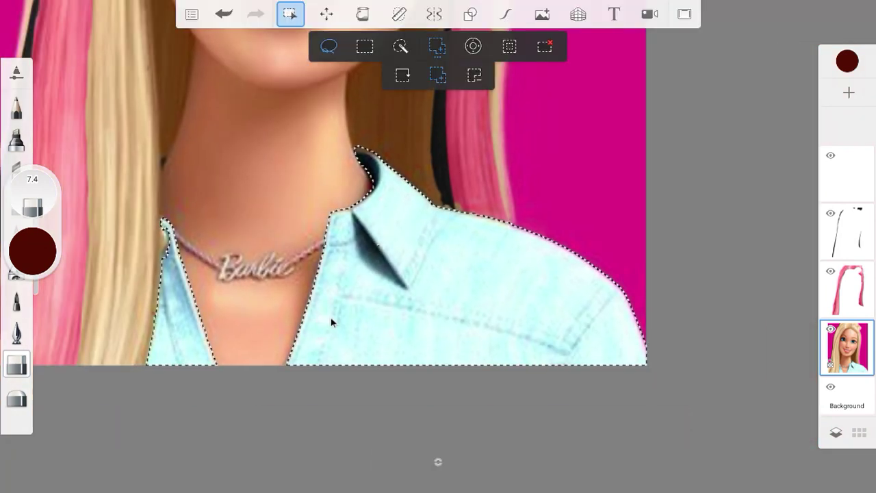
left_click(851, 378)
left_click(634, 99)
left_click(840, 161)
left_click(843, 169)
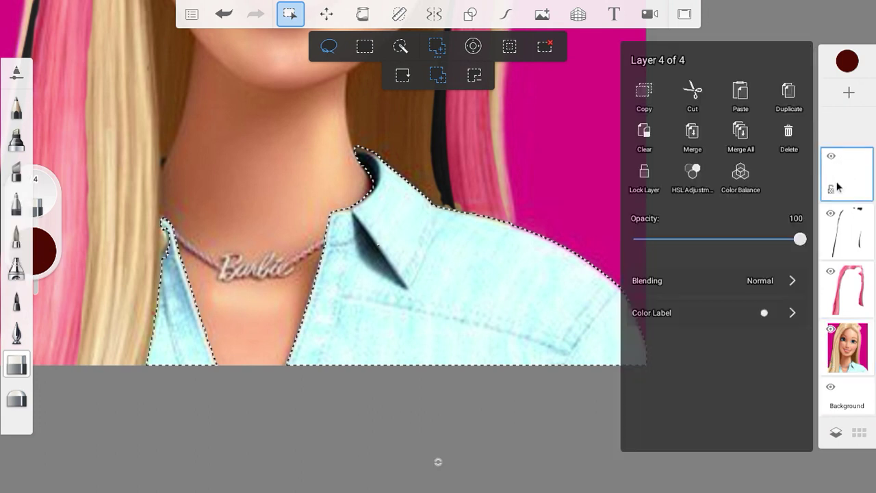
left_click(746, 106)
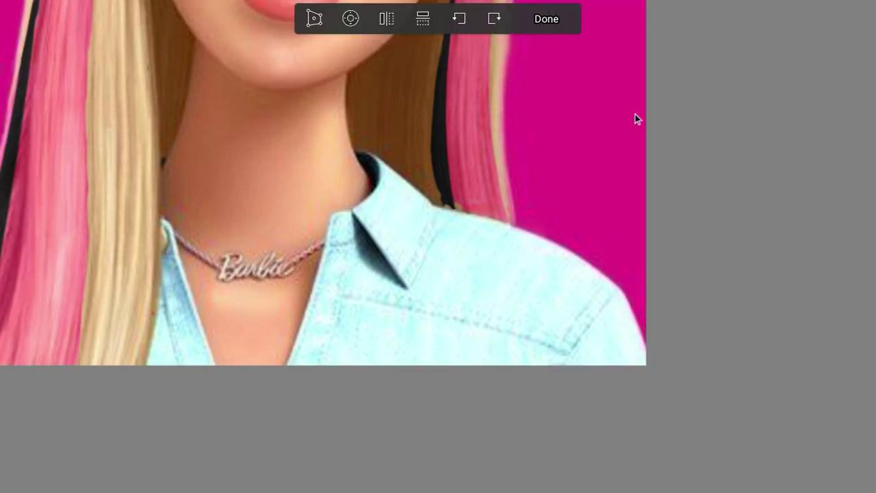
left_click(546, 19)
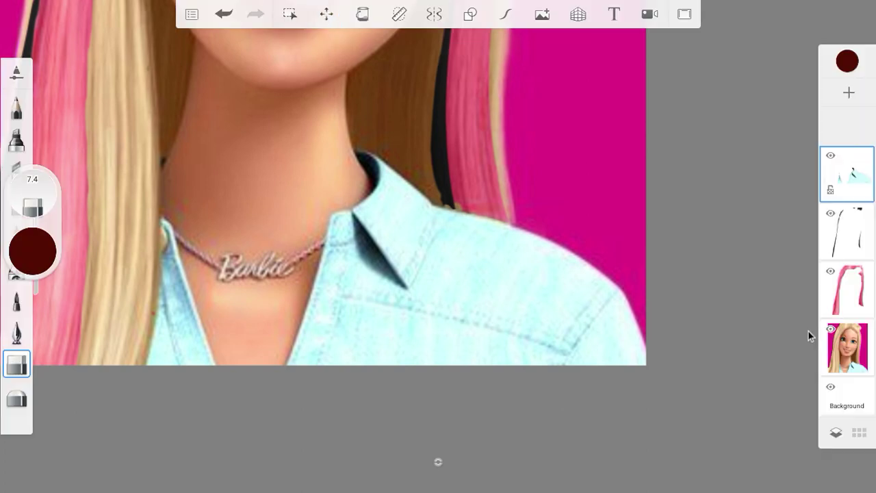
Hide the doll image layer to check the pasted shirt cutout, and show it again
left_click(831, 390)
left_click(831, 330)
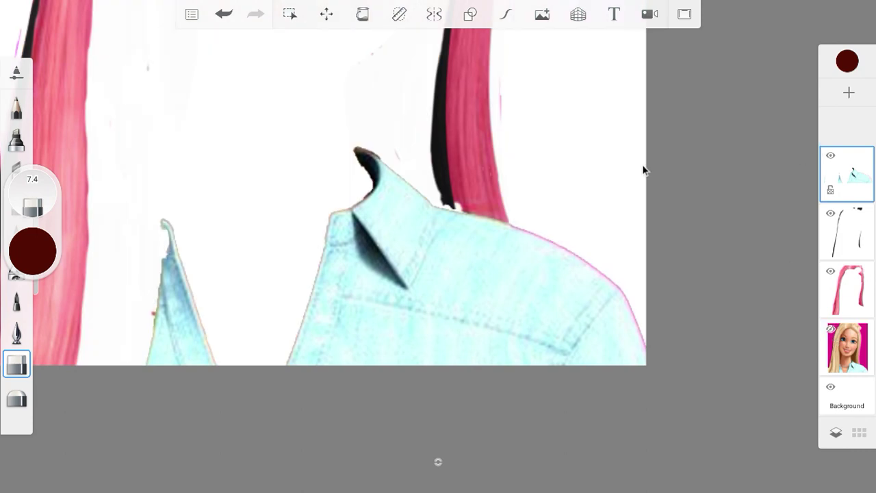
left_click(830, 329)
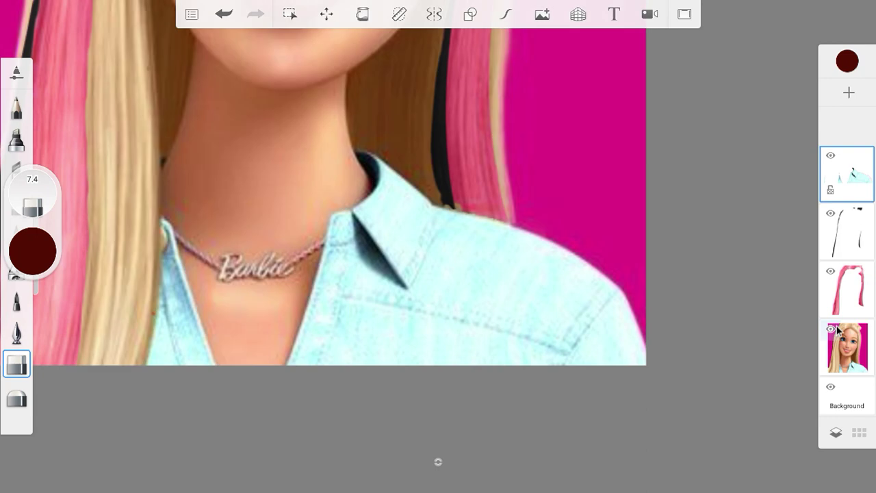
Make the black strands layer active for cleaning the strand end above the shirt collar
left_click(846, 231)
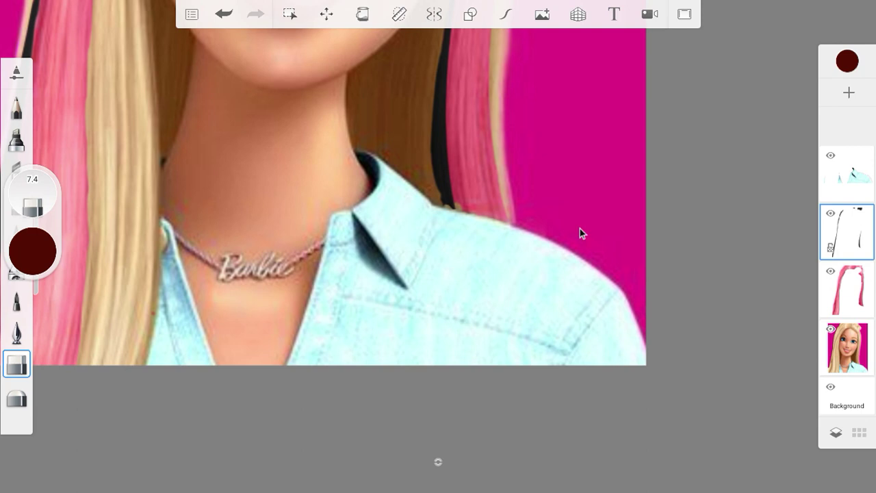
scroll(457, 209, "up", 5)
scroll(417, 190, "up", 5)
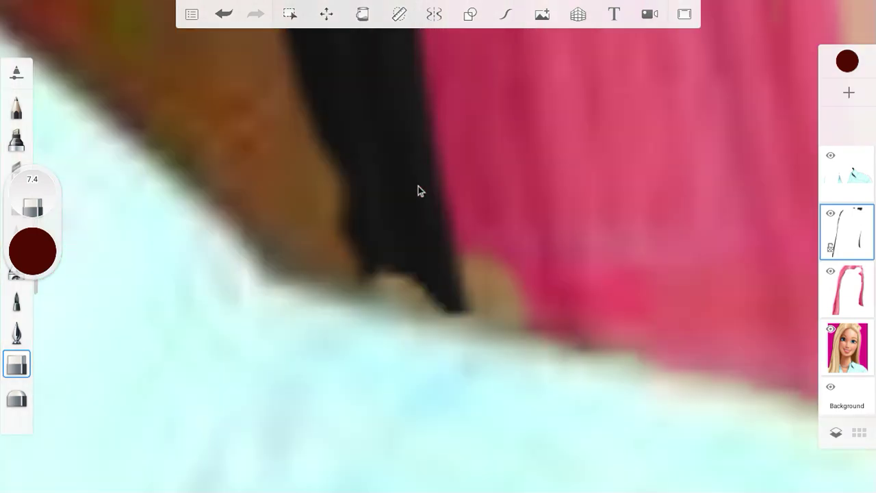
Try to thin and taper the lower end of the black strand above the collar with the eraser
mouse_move(361, 139)
left_mouse_down()
mouse_move(295, 137)
mouse_move(344, 289)
mouse_move(382, 264)
left_mouse_up()
mouse_move(266, 46)
left_mouse_down()
mouse_move(303, 199)
mouse_move(390, 340)
mouse_move(390, 302)
left_mouse_up()
left_click_drag(453, 290, 503, 399)
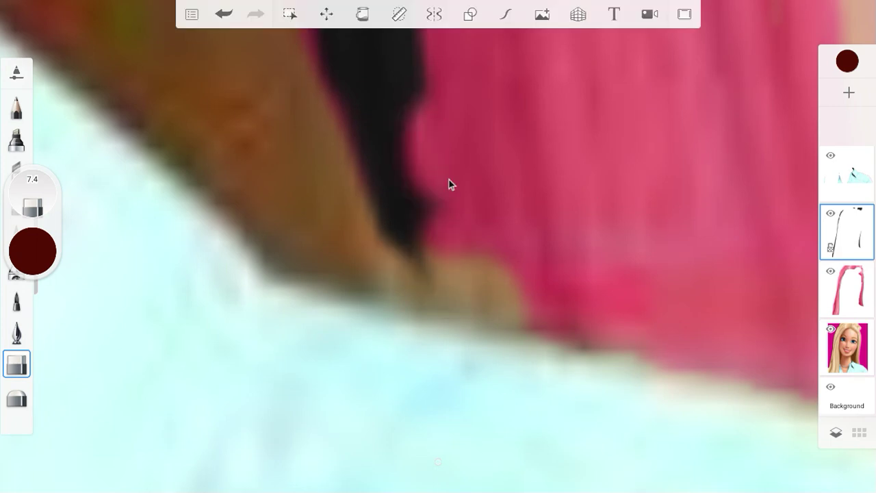
left_click_drag(310, 49, 414, 334)
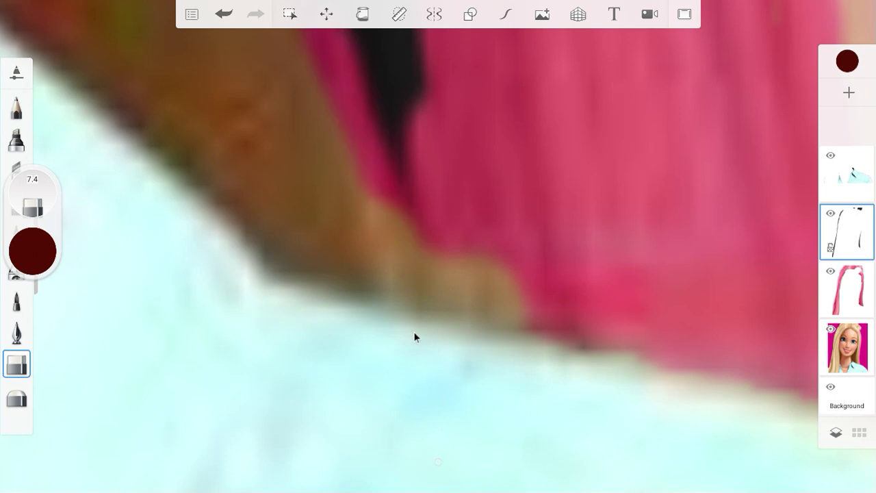
left_click_drag(347, 178, 442, 334)
Undo all the eraser strokes on the black strand's lower end
left_click(225, 18)
left_click(230, 20)
left_click(227, 18)
left_click(226, 21)
left_click(228, 24)
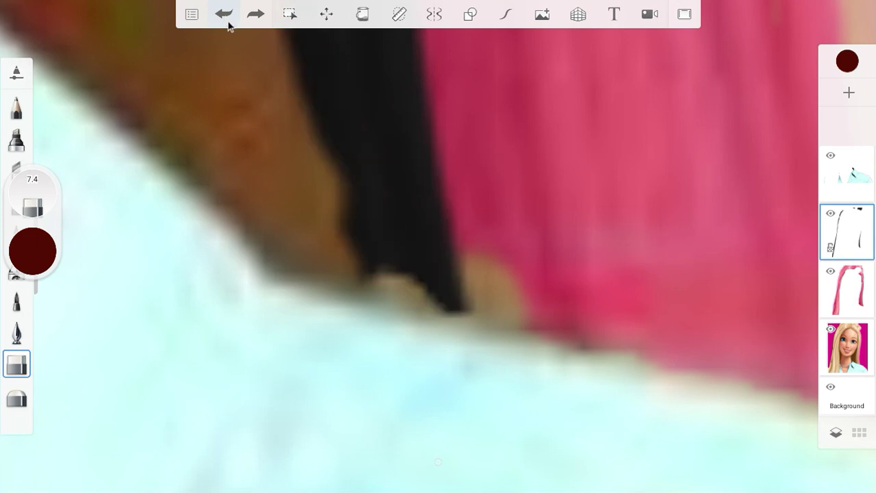
left_click(228, 24)
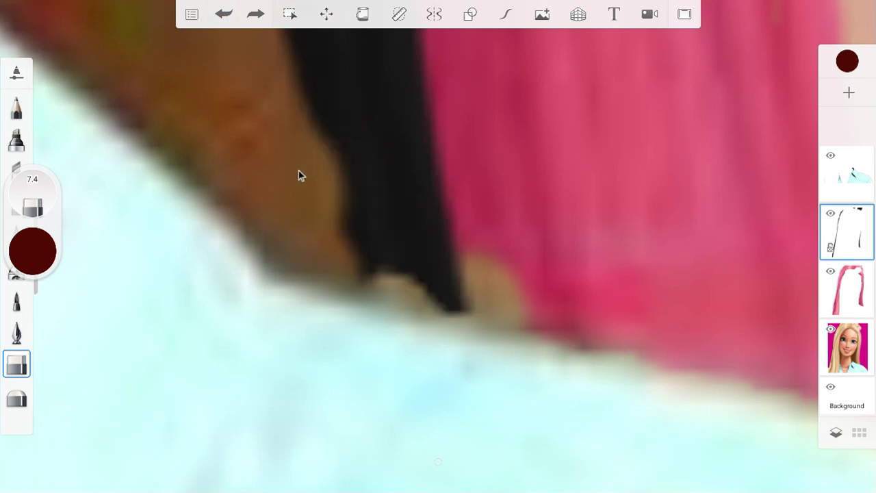
Erase the uneven inner edge of the black strand just above the collar to smooth its outline
left_click_drag(329, 269, 363, 267)
left_click_drag(383, 212, 452, 288)
key("ctrl+z")
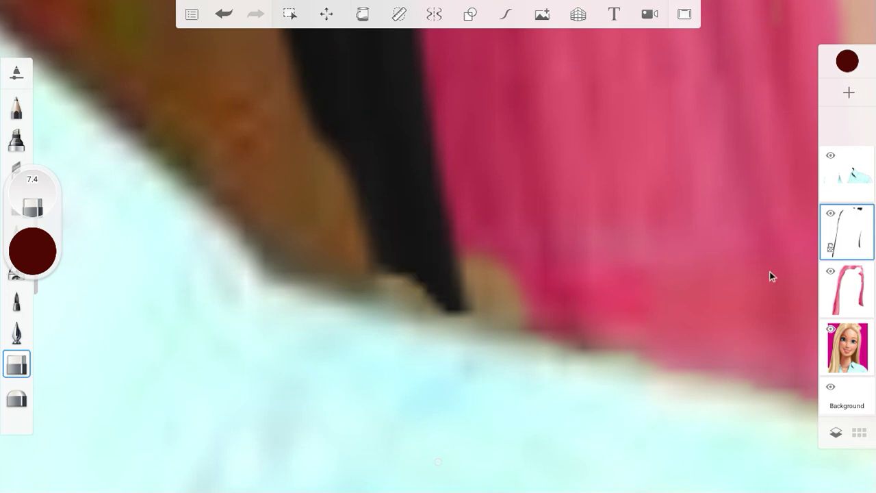
left_click(863, 288)
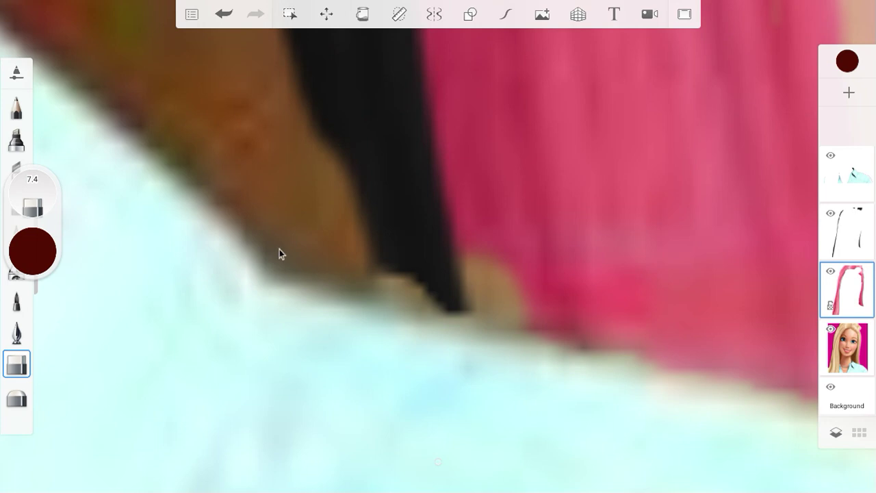
scroll(280, 249, "down", 10)
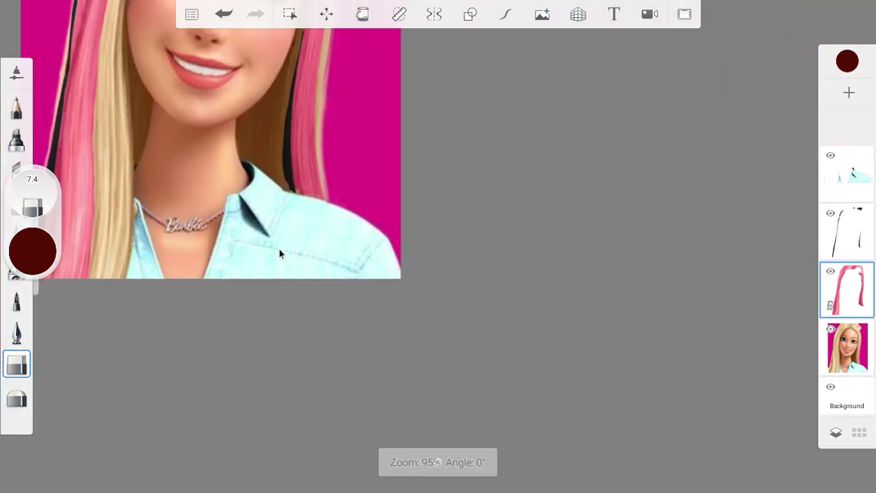
scroll(256, 395, "down", 3)
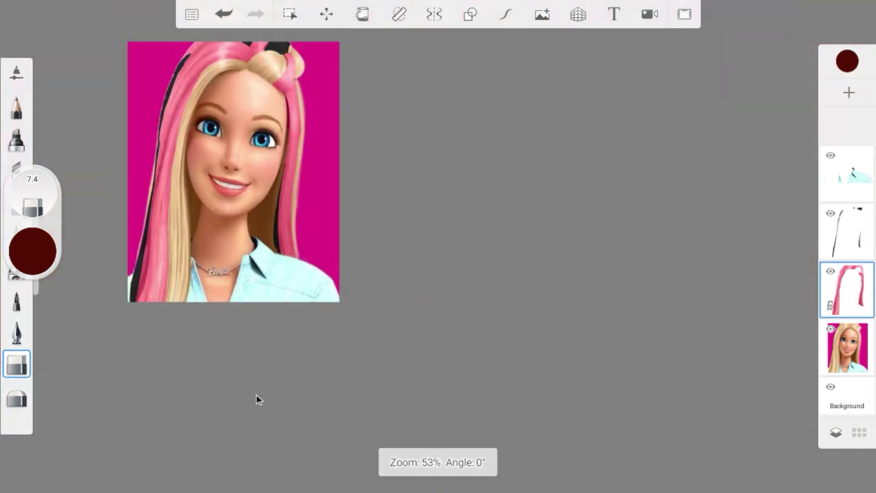
scroll(221, 308, "up", 3)
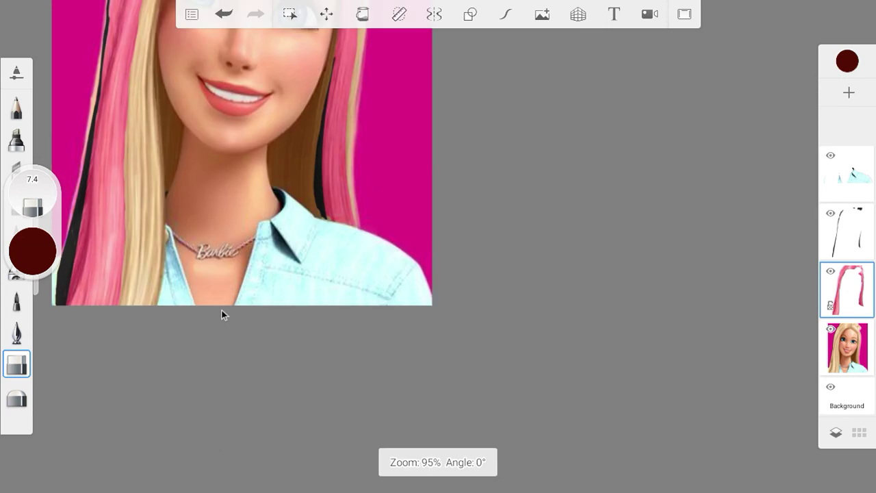
Recolour the top shirt layer light pink with HSL Adjustment, using a pink hue, full saturation and nearly neutral lightness, and apply it
left_click(865, 191)
left_click(851, 174)
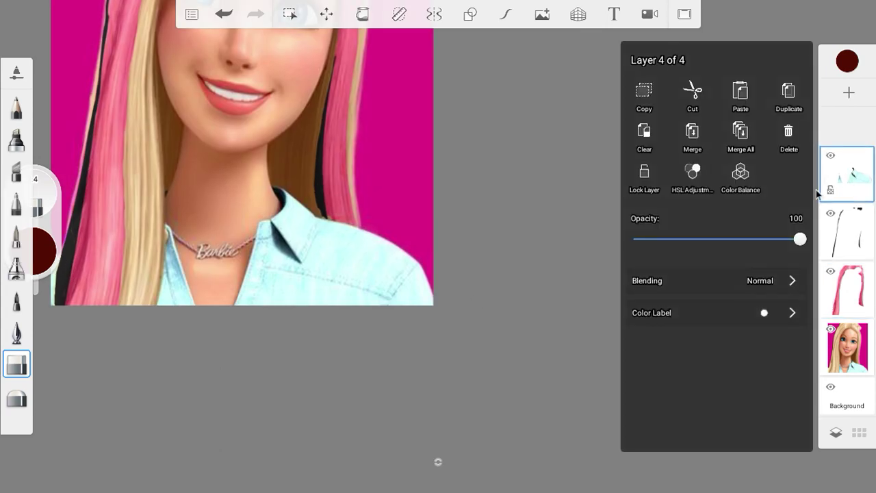
left_click(692, 176)
left_click_drag(436, 437, 184, 412)
left_click_drag(439, 473, 329, 458)
left_click_drag(286, 463, 340, 472)
left_click_drag(436, 402, 524, 402)
left_click_drag(451, 436, 632, 436)
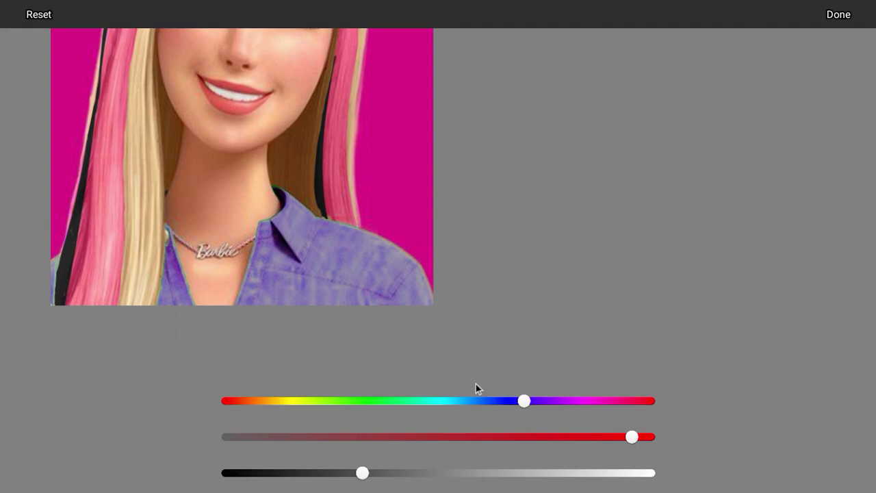
left_click_drag(526, 401, 653, 436)
left_click_drag(444, 472, 446, 476)
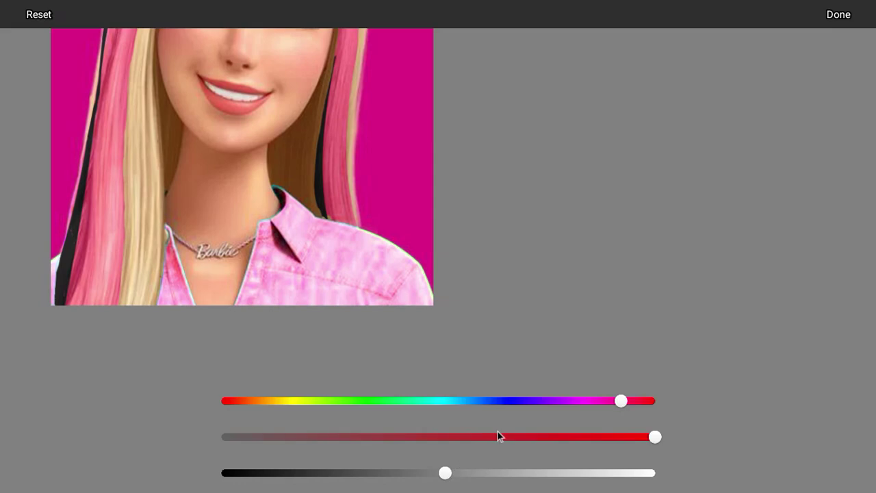
left_click_drag(622, 401, 633, 401)
left_click(839, 15)
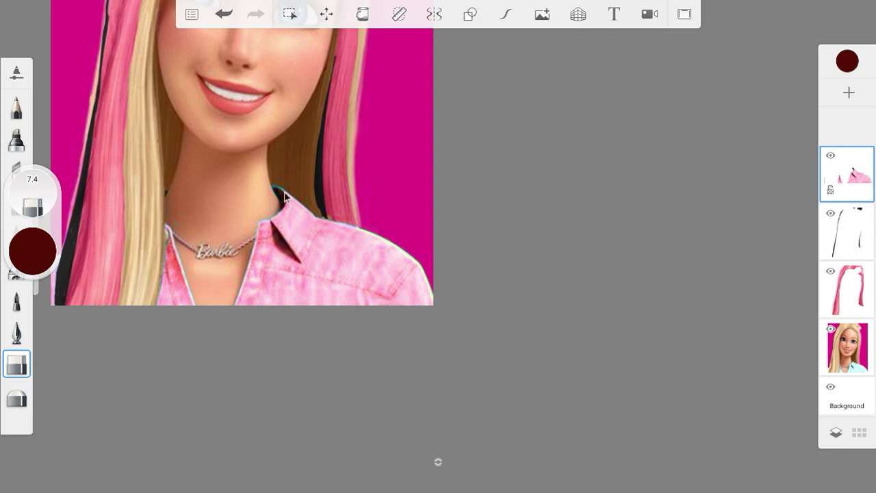
Hide and show the pink shirt layer to compare its collar and shoulder edges with the original, and pick the pencil
scroll(274, 239, "up", 5)
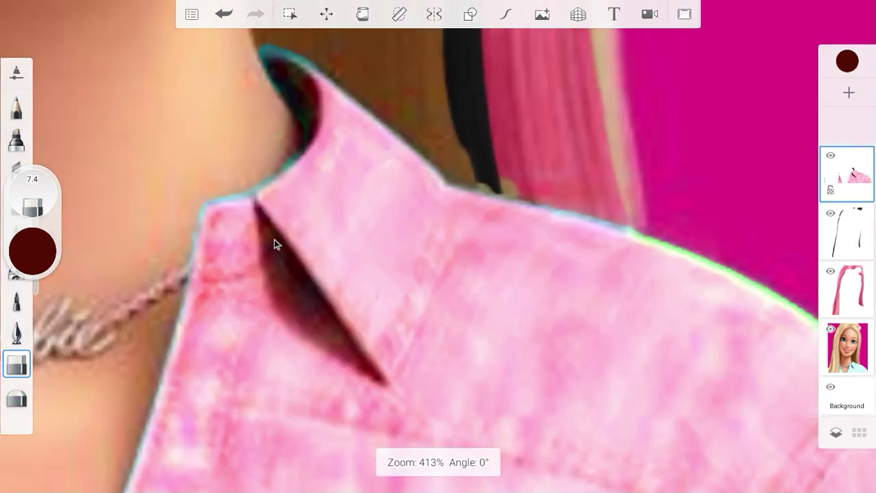
left_click(830, 158)
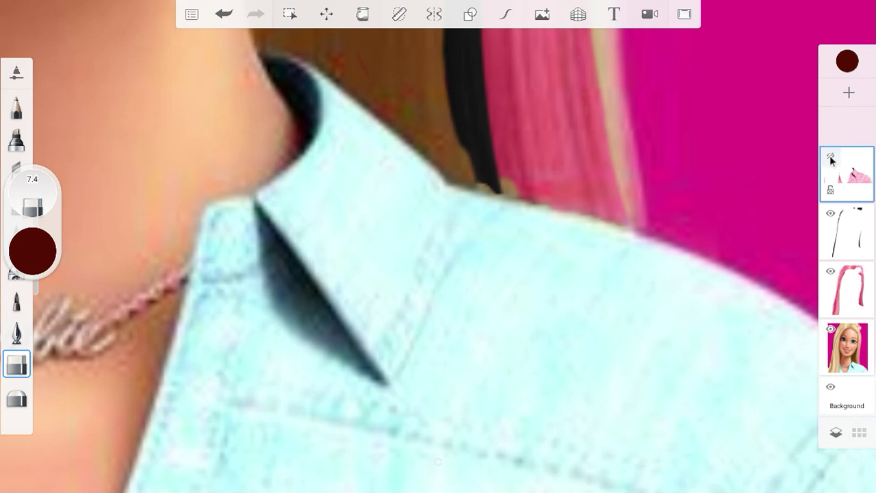
left_click(829, 160)
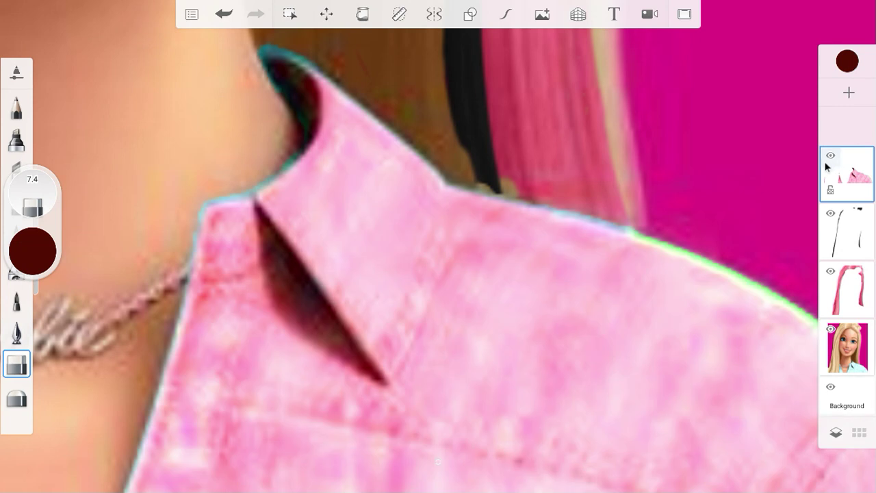
left_click(829, 157)
left_click(830, 158)
left_click(16, 106)
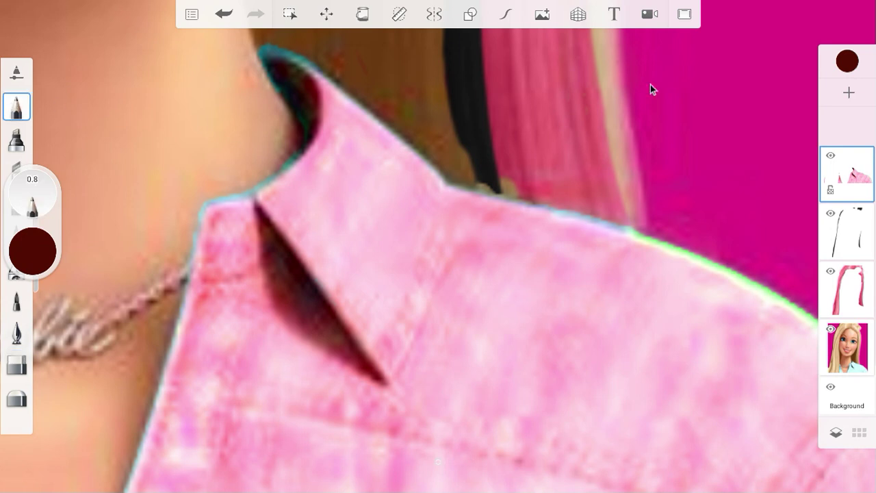
Compare the whole pink shirt with the original blue one by toggling the shirt layer's visibility, leaving it shown
scroll(561, 186, "down", 5)
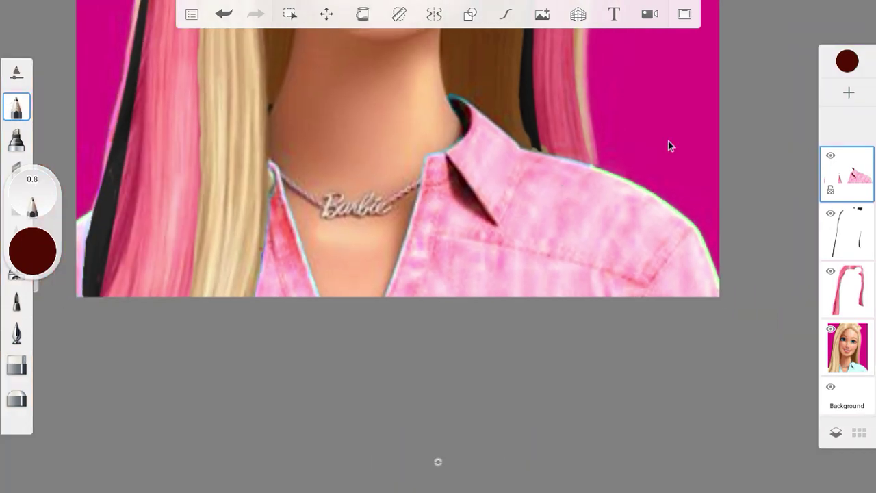
left_click(831, 157)
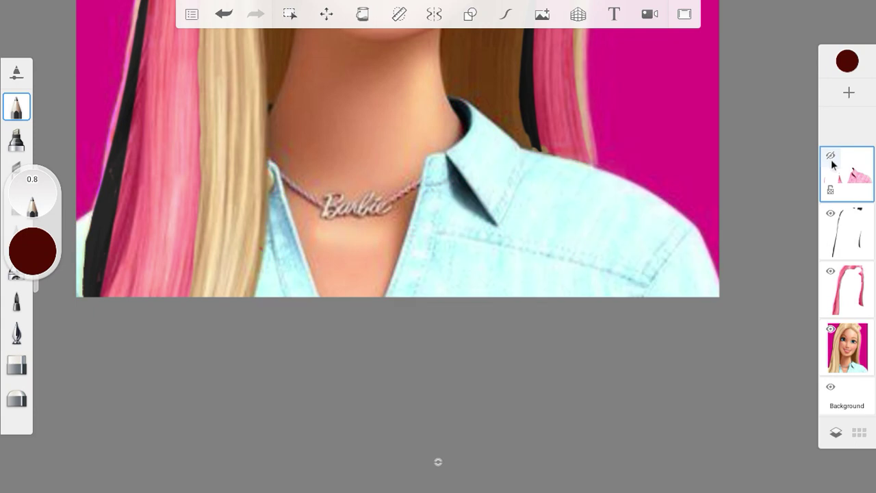
left_click(831, 157)
left_click(831, 157)
left_click(830, 157)
left_click(824, 165)
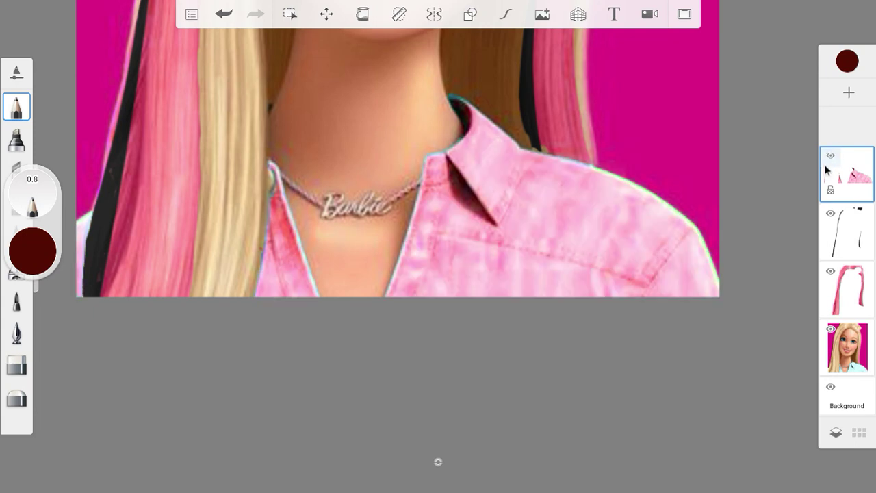
left_click(824, 166)
Examine the complete portrait, checking the recoloured hair strands, the face and the pink shirt
scroll(224, 415, "down", 3)
scroll(195, 223, "down", 2)
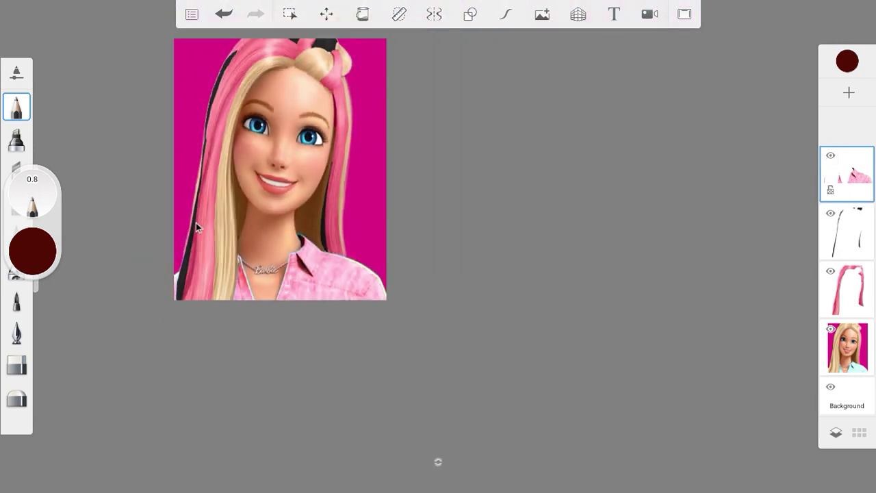
scroll(196, 222, "up", 3)
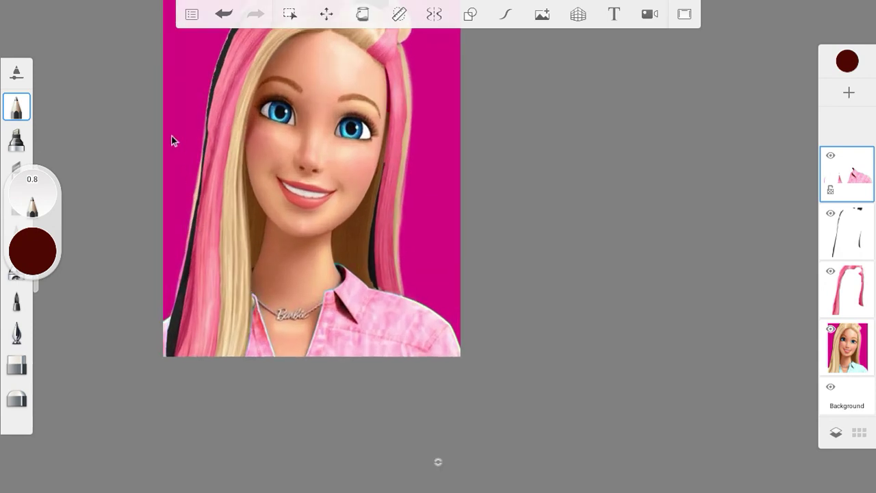
scroll(168, 121, "down", 3)
scroll(168, 120, "up", 3)
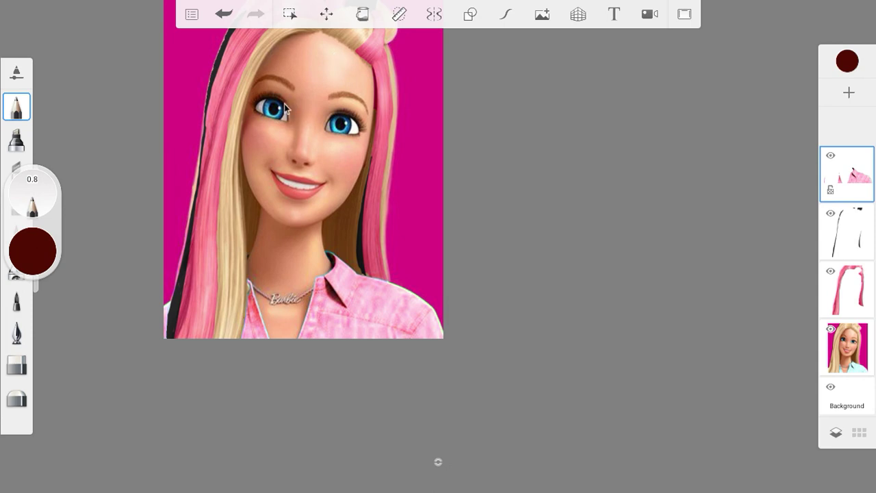
scroll(287, 105, "up", 4)
scroll(284, 104, "down", 1)
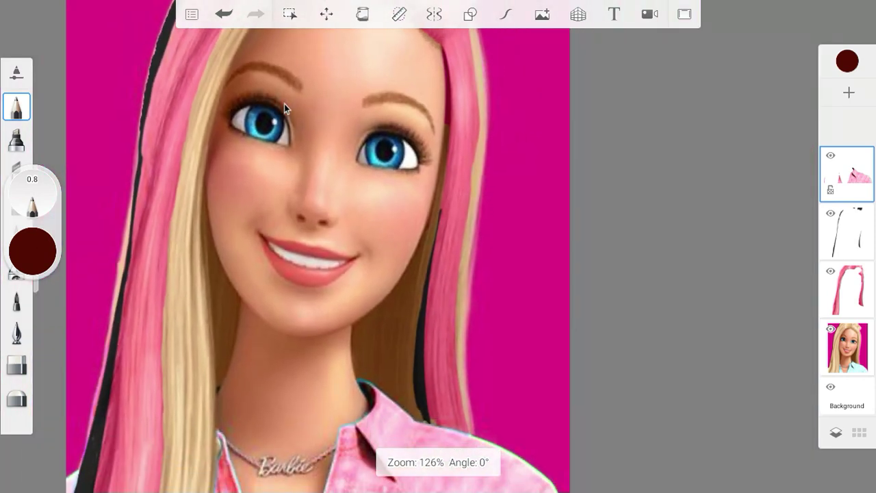
scroll(284, 103, "down", 5)
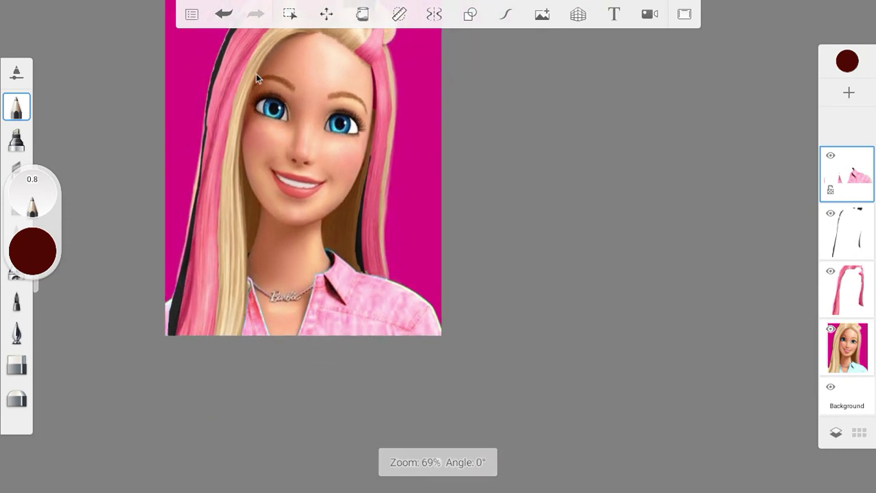
scroll(253, 63, "up", 2)
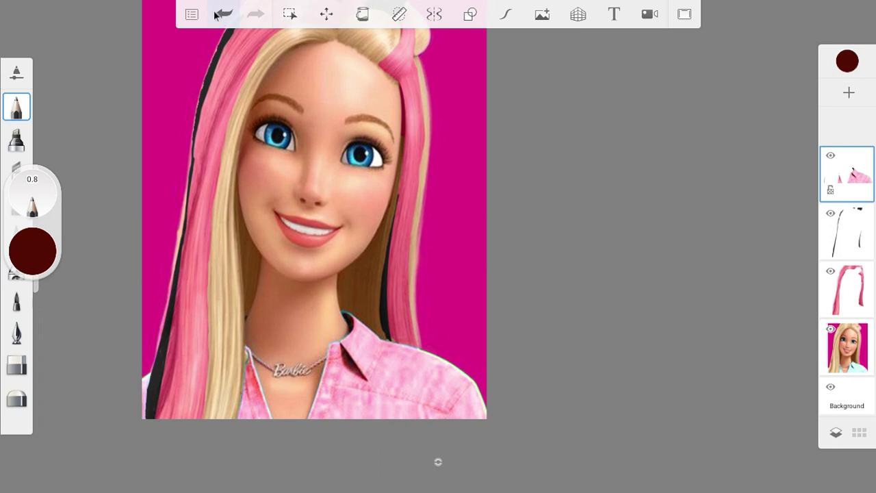
Leave the canvas for the gallery and save the current sketch
left_click(191, 14)
left_click(456, 214)
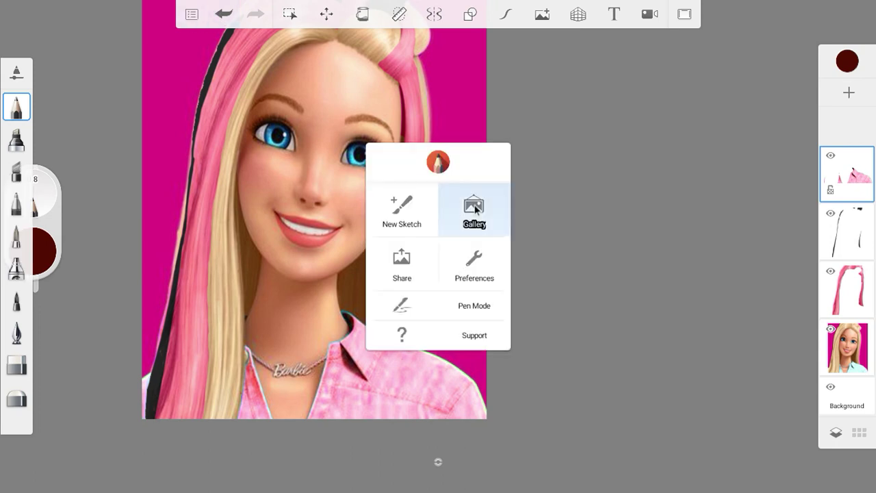
left_click(400, 246)
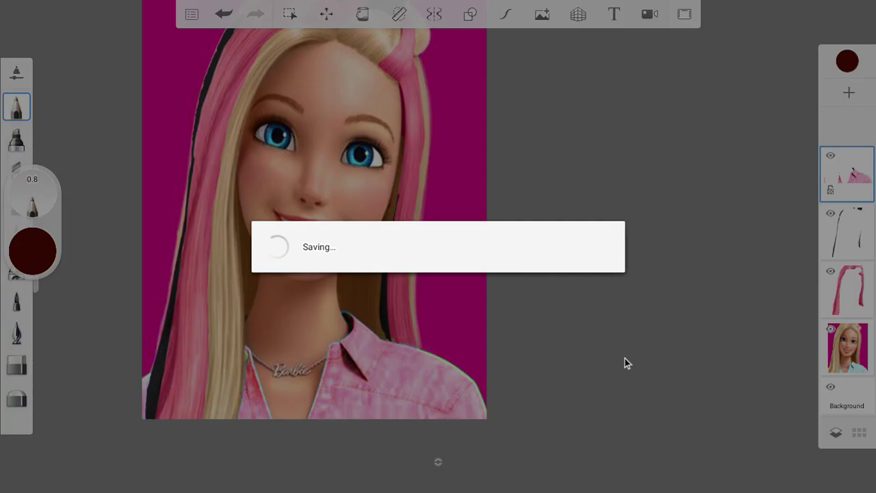